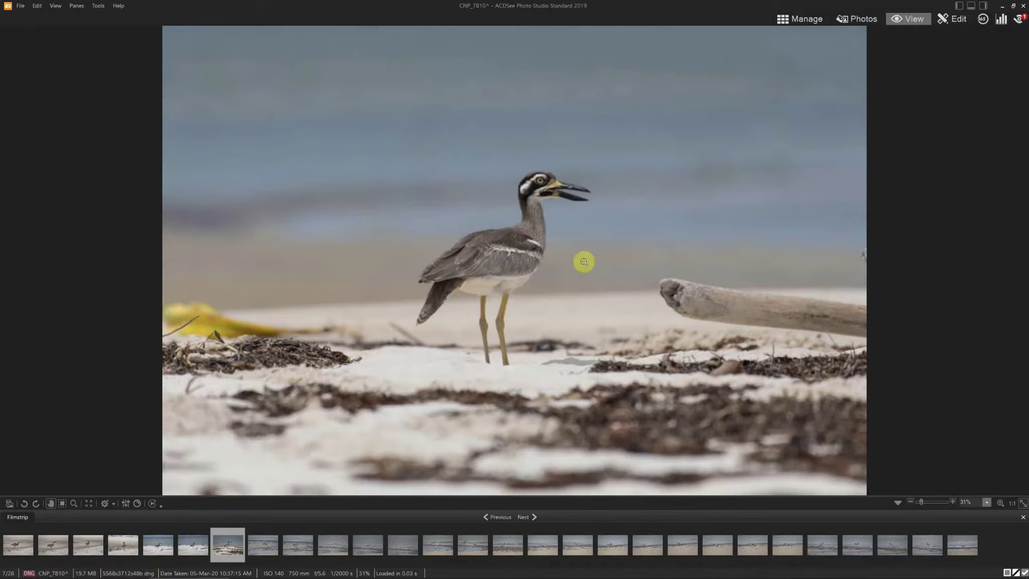
Delete photo CNP_7814, the frame of the bird bending down to the wet sand.
scroll(584, 261, down, 1)
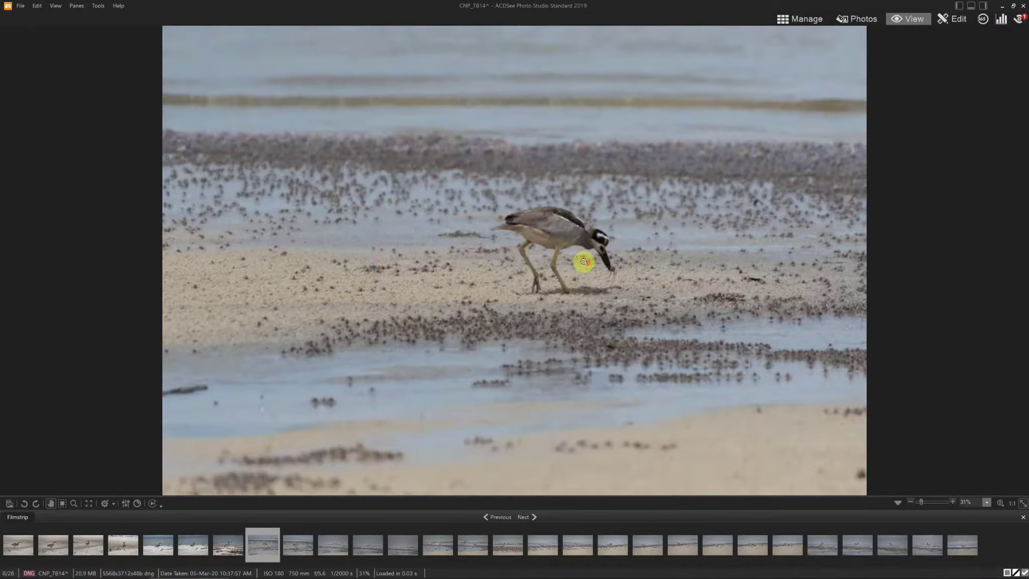
scroll(584, 262, up, 1)
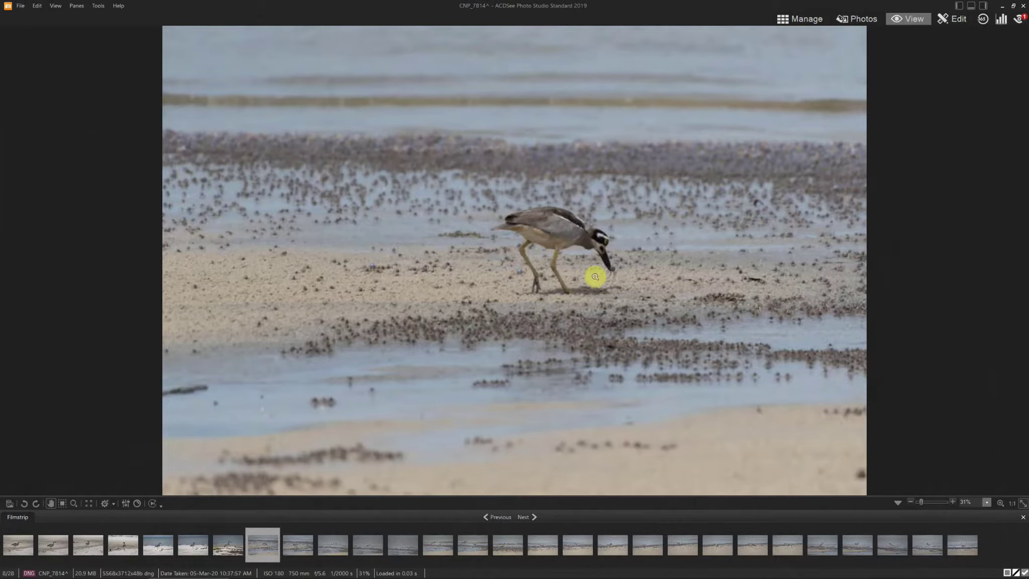
key(Delete)
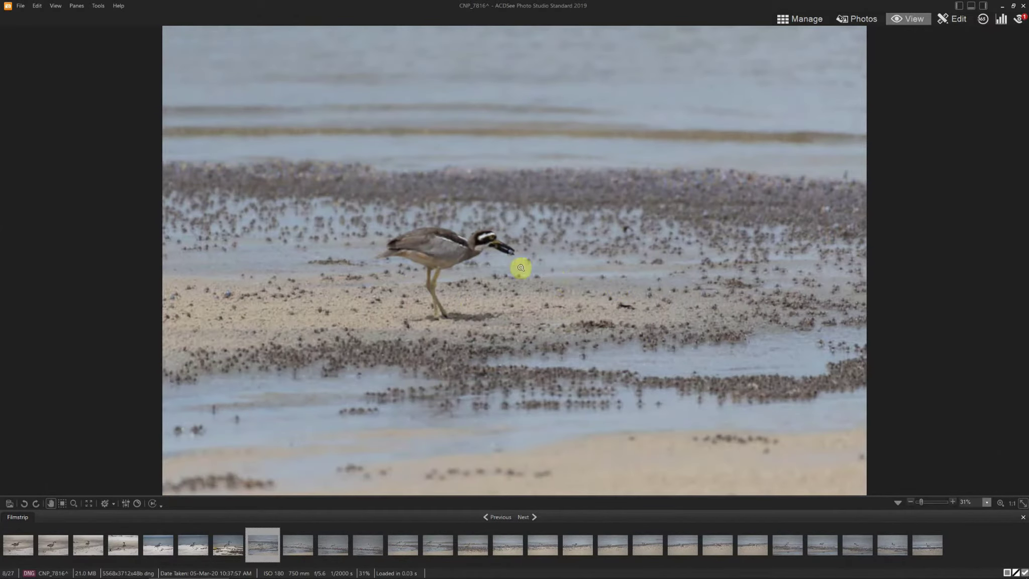
Compare the shoreline frames from CNP_7816 to CNP_7825 and delete photo CNP_7819.
scroll(520, 267, down, 1)
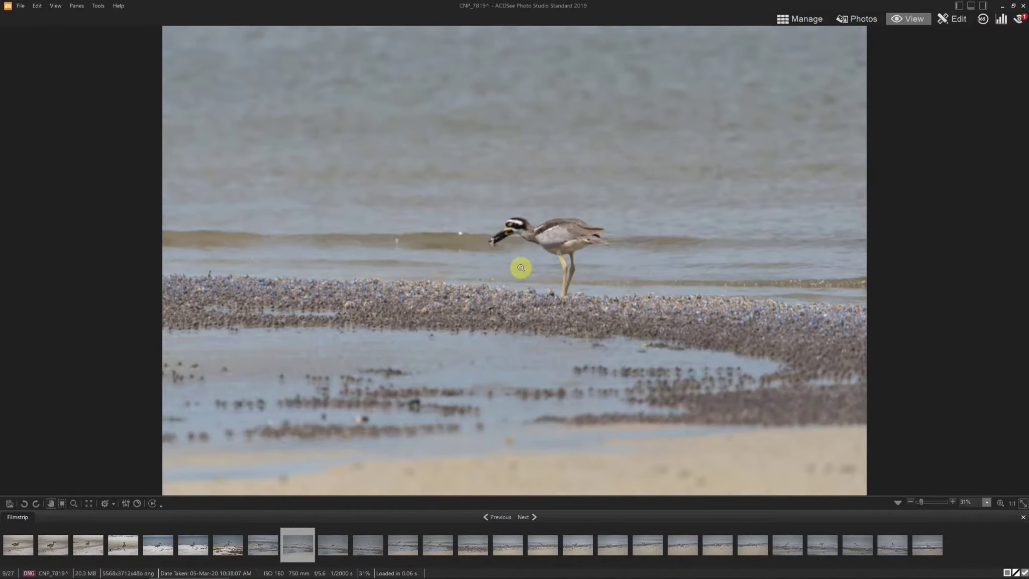
scroll(520, 268, down, 1)
scroll(521, 268, down, 1)
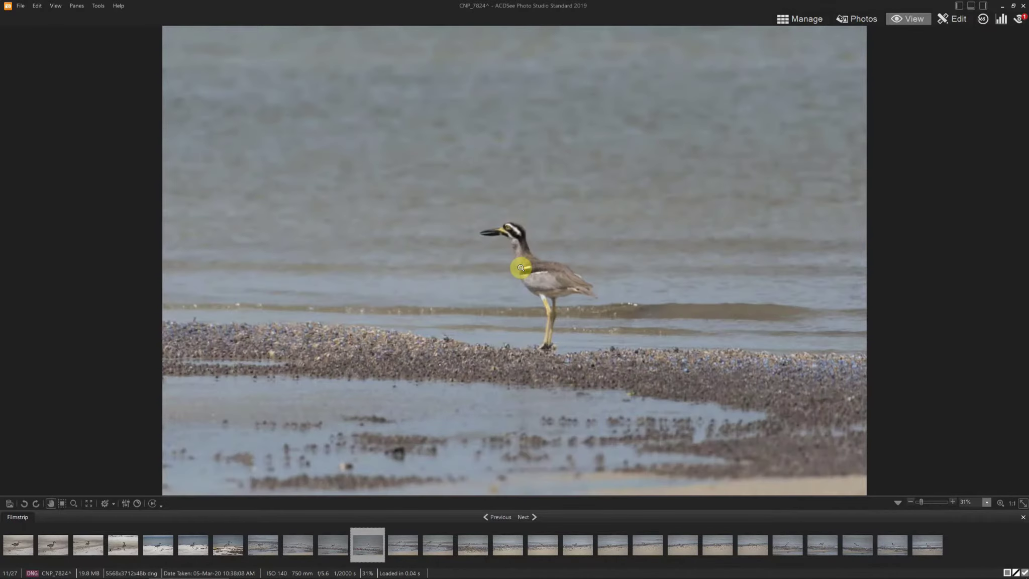
scroll(520, 267, down, 1)
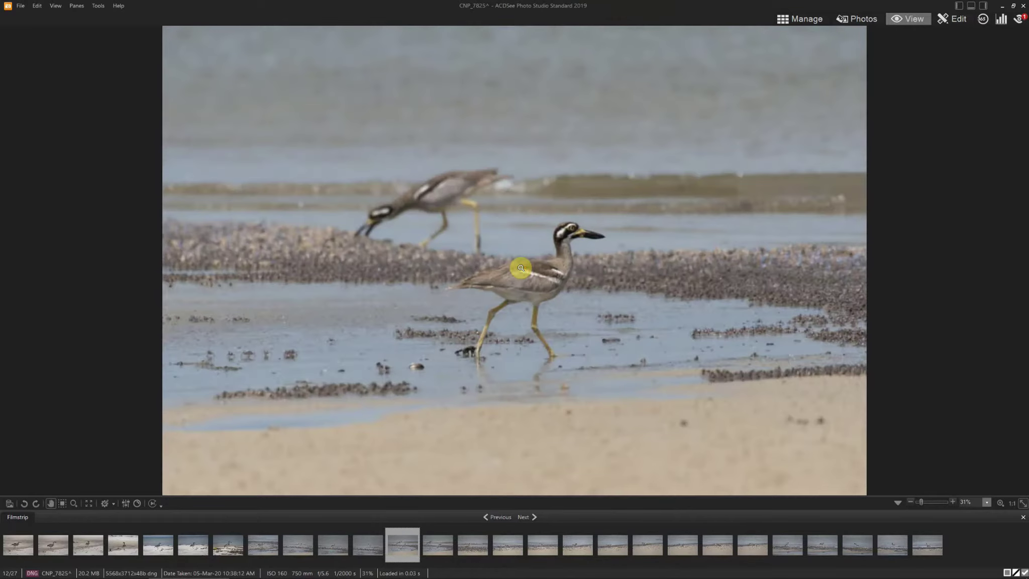
scroll(520, 267, up, 3)
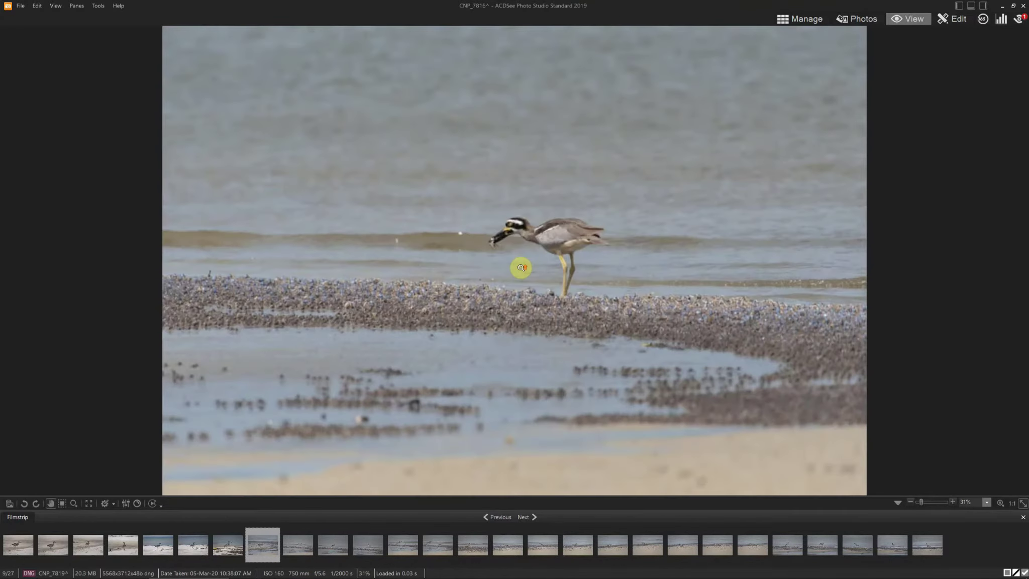
scroll(520, 267, up, 1)
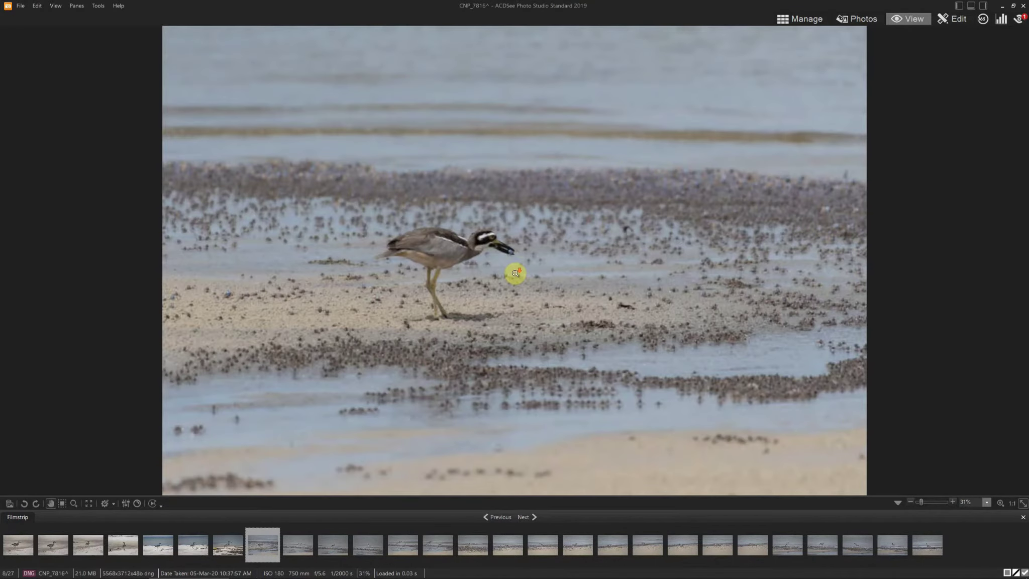
scroll(515, 273, down, 1)
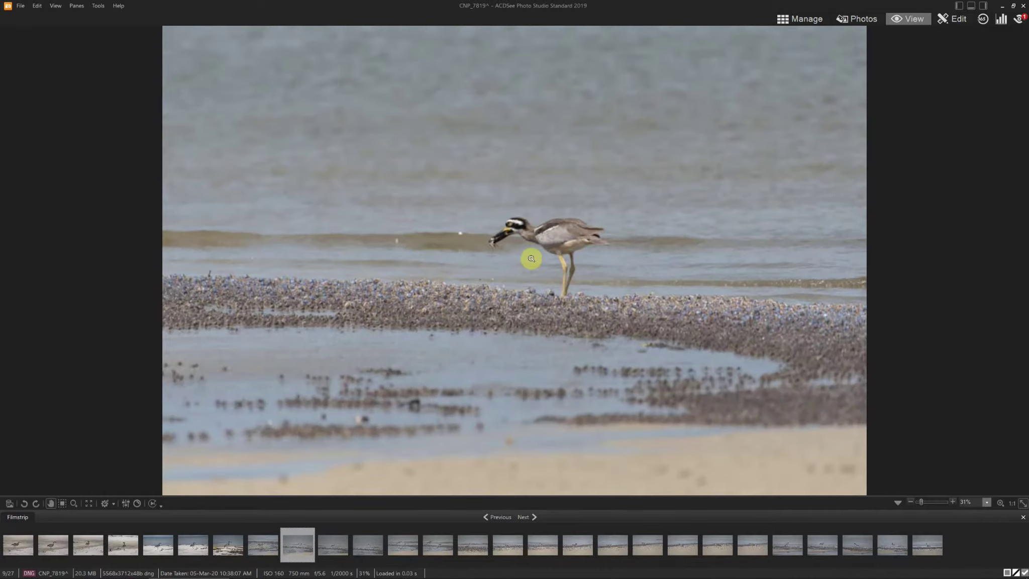
scroll(531, 258, down, 1)
scroll(531, 259, up, 1)
scroll(500, 248, down, 1)
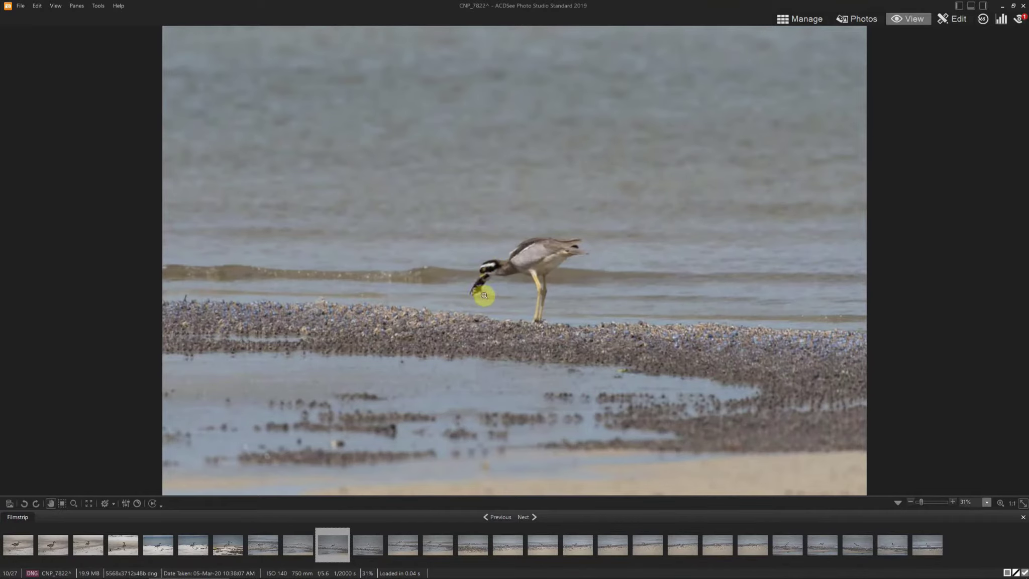
scroll(478, 289, up, 1)
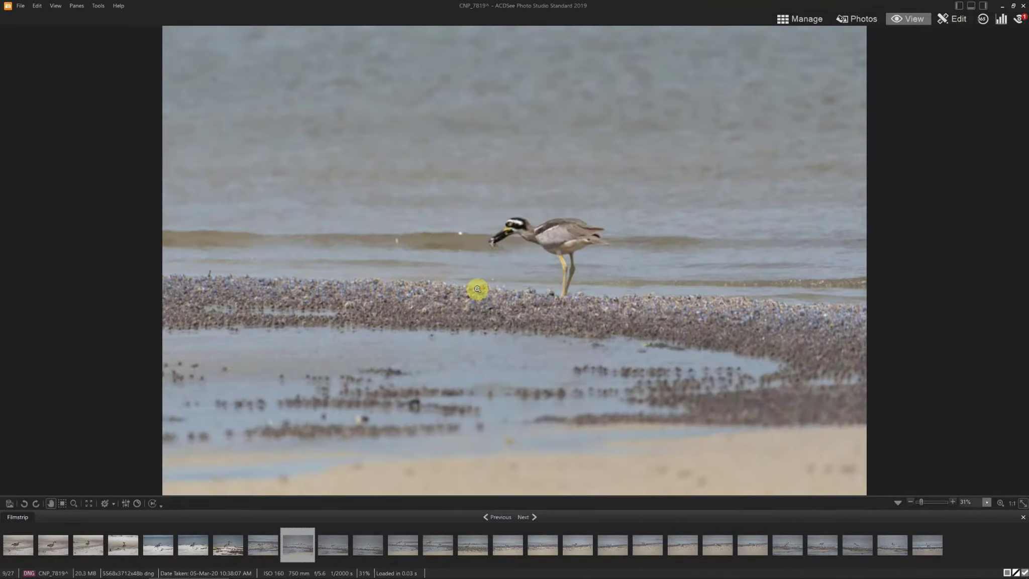
key(Delete)
Review CNP_7824 and the two-bird frames CNP_7825 and CNP_7827, and delete CNP_7827.
scroll(478, 288, down, 1)
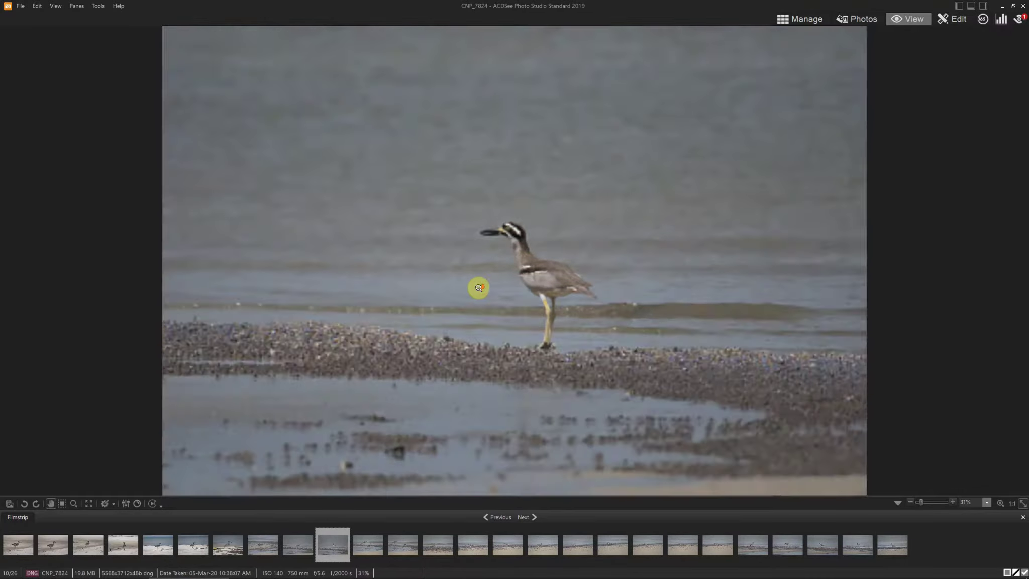
scroll(491, 286, down, 1)
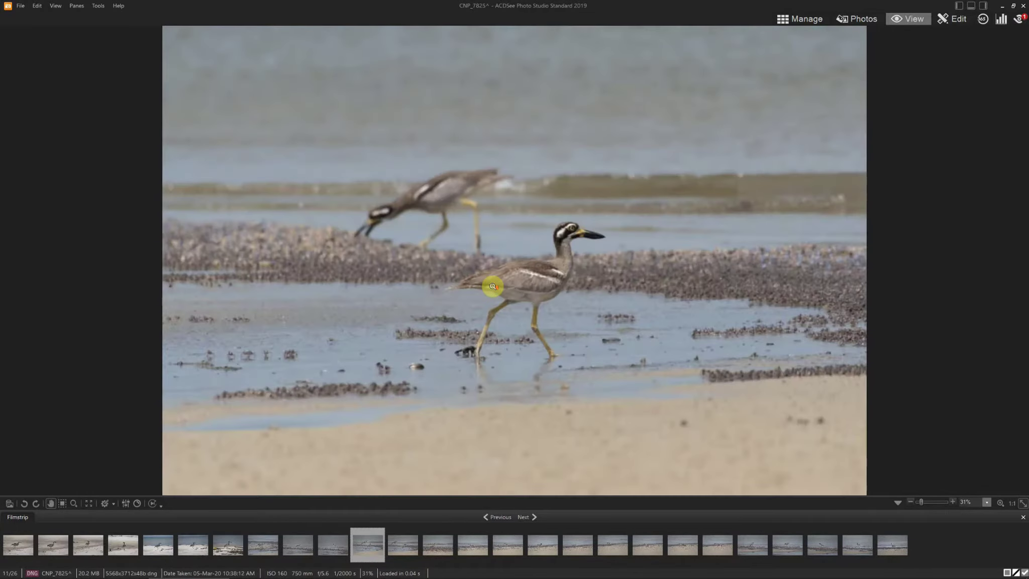
scroll(493, 286, up, 1)
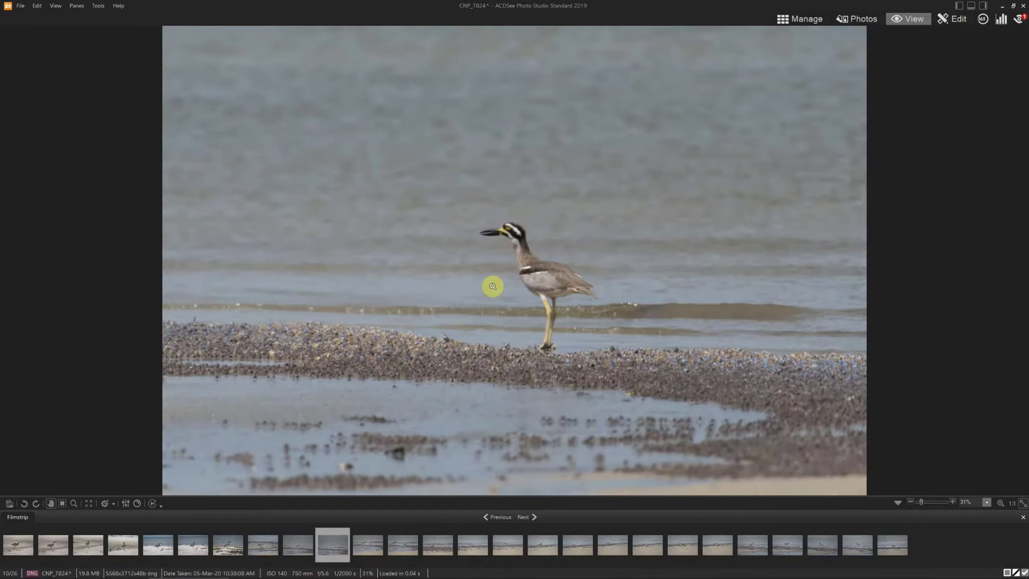
scroll(492, 285, down, 1)
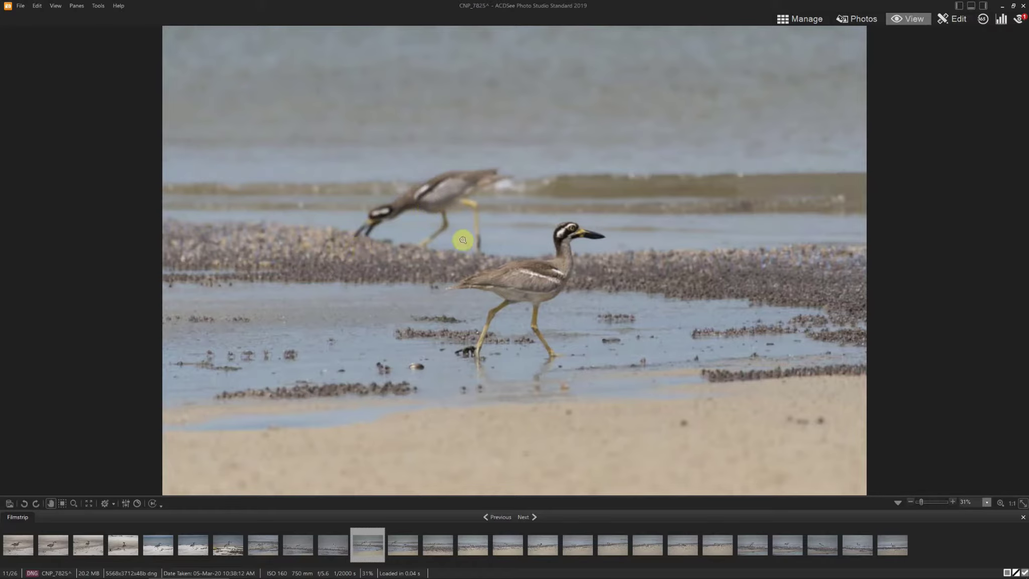
scroll(451, 258, down, 1)
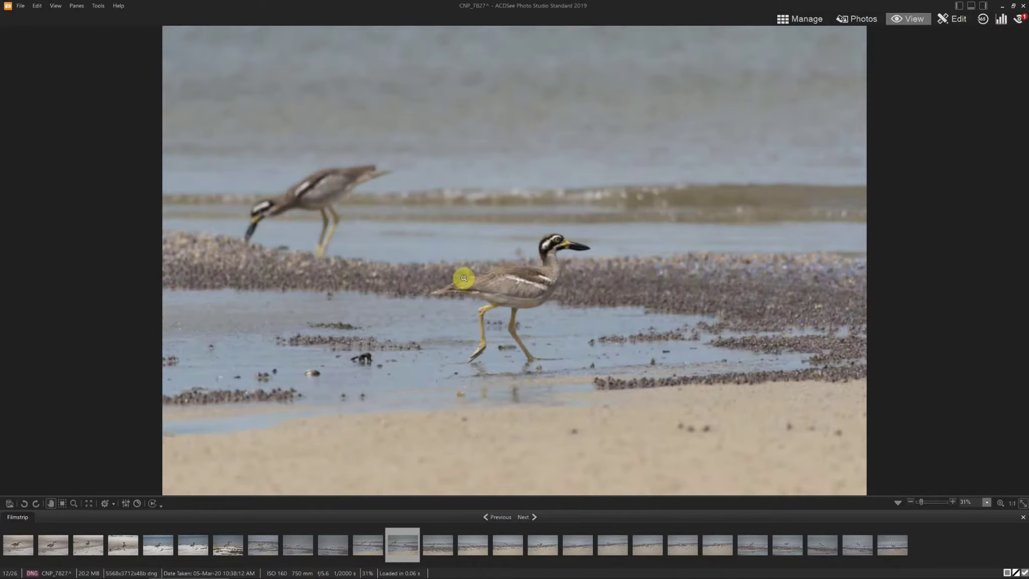
key(Delete)
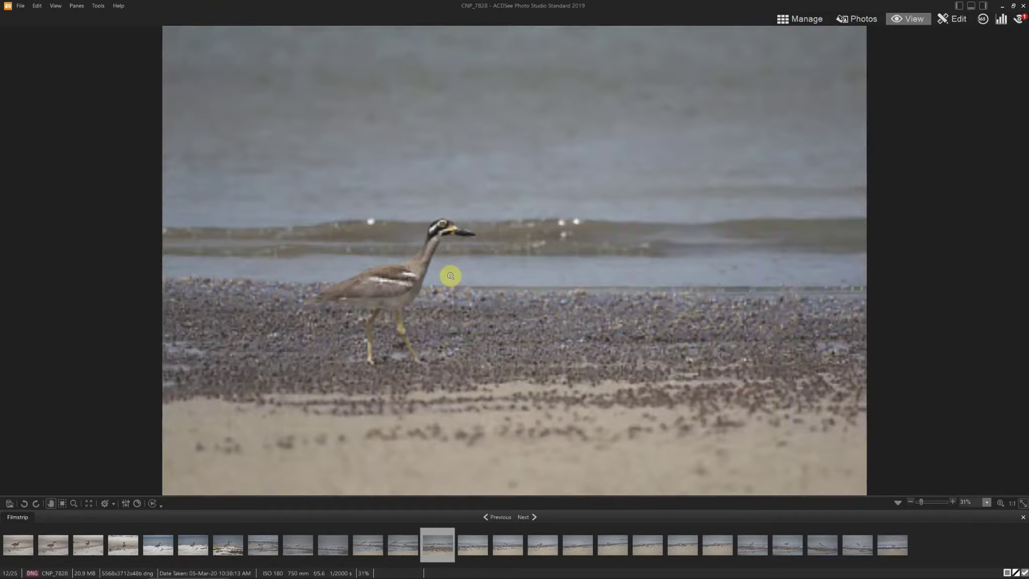
Compare CNP_7830 with the neighbouring frame CNP_7831 and delete CNP_7831.
scroll(447, 292, down, 1)
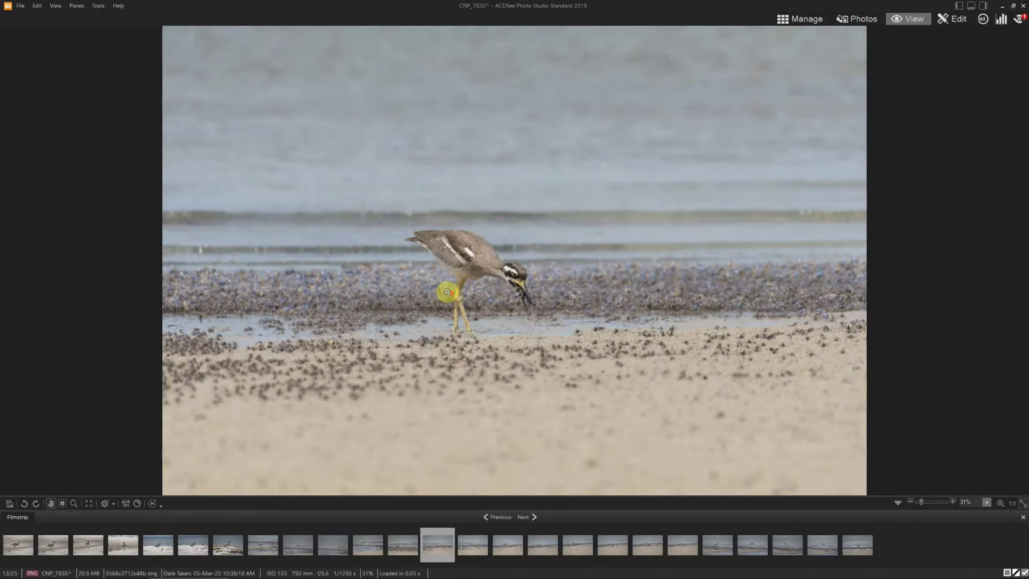
scroll(463, 295, down, 1)
scroll(467, 302, up, 1)
scroll(467, 301, down, 1)
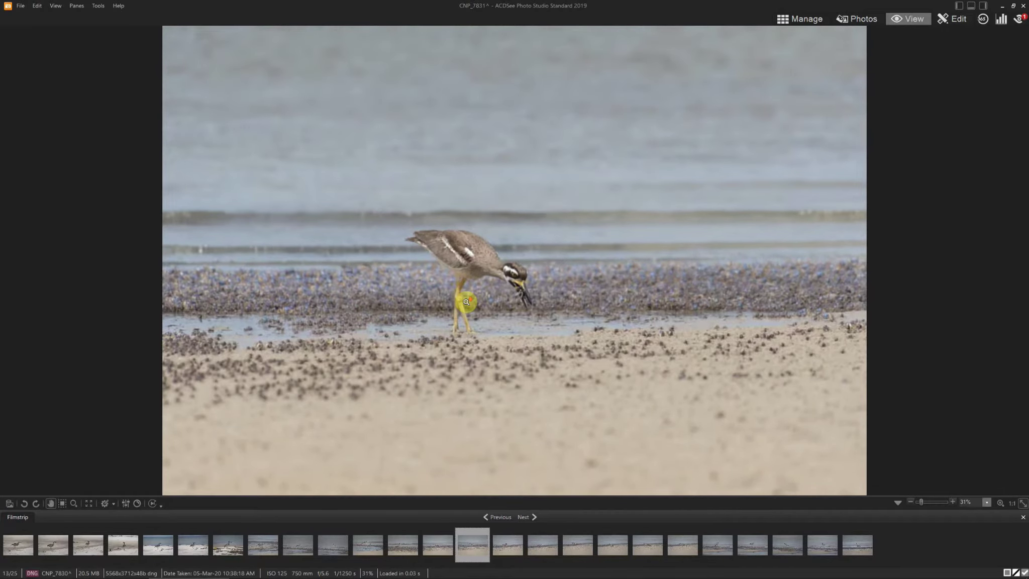
key(Delete)
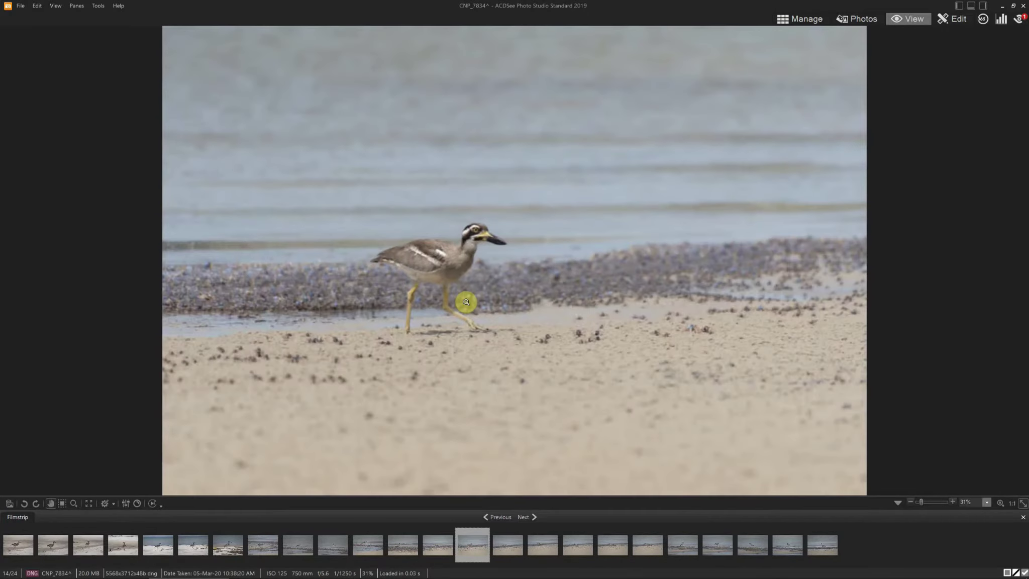
Compare the frames CNP_7834, CNP_7835, CNP_7839 and CNP_7840 of the bird on the sand, and delete CNP_7835.
scroll(466, 301, down, 1)
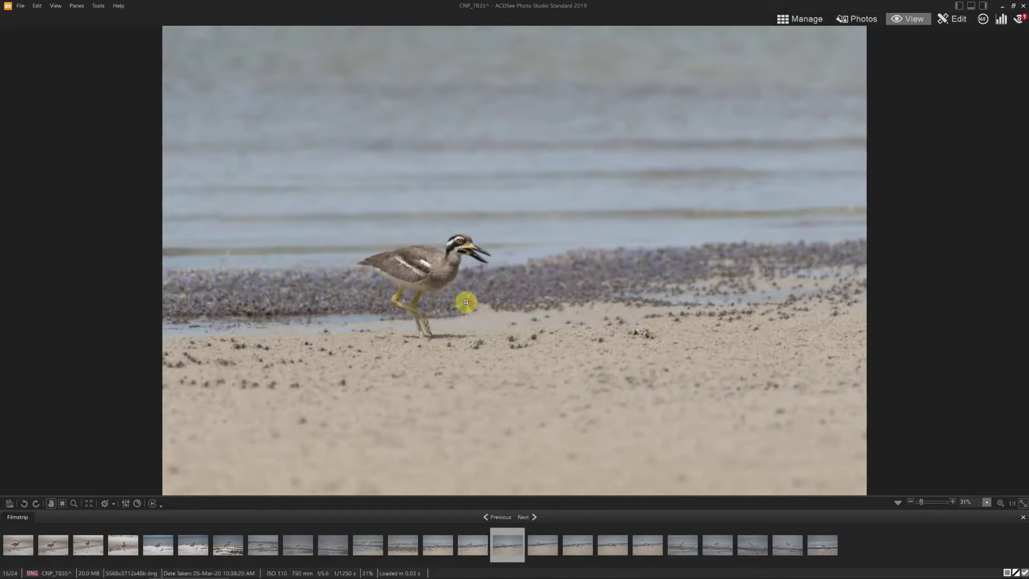
scroll(467, 301, up, 1)
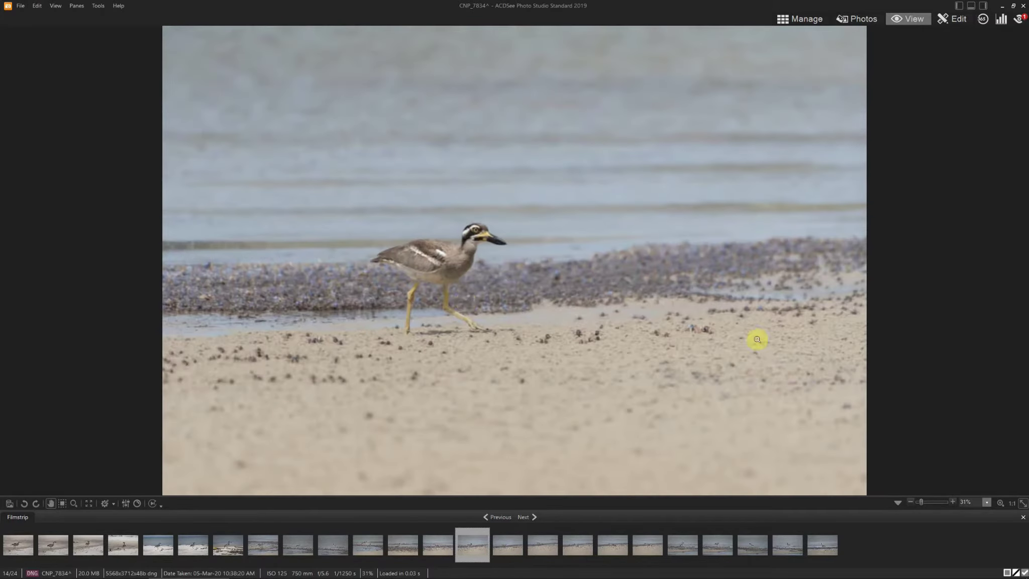
scroll(701, 332, down, 1)
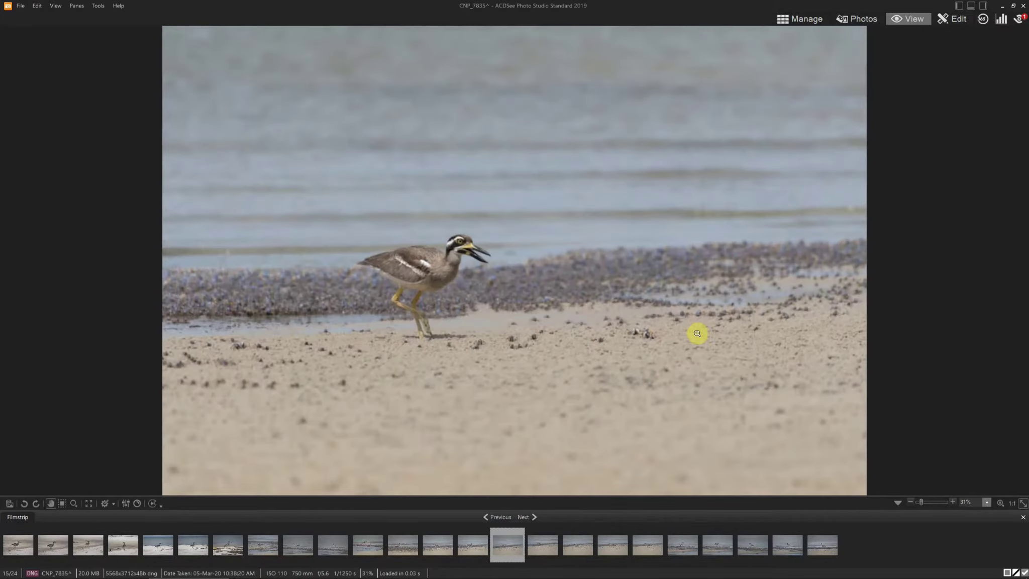
scroll(678, 336, down, 2)
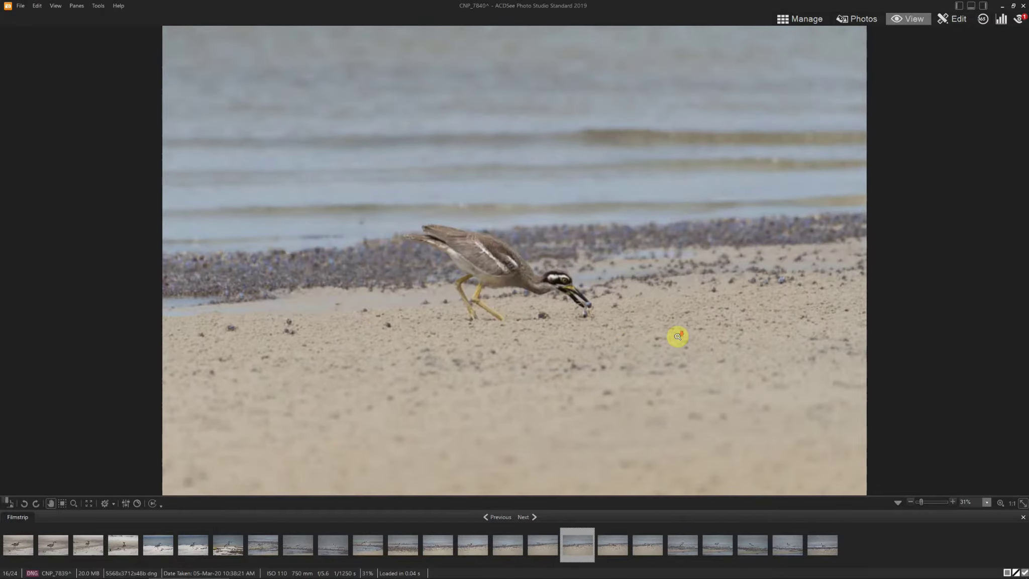
scroll(678, 337, up, 2)
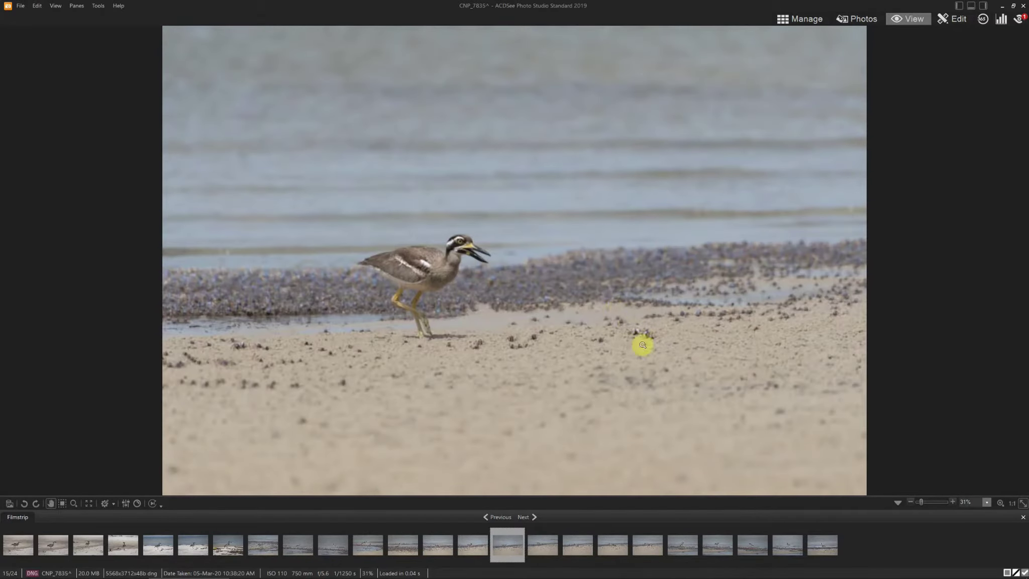
scroll(649, 329, down, 1)
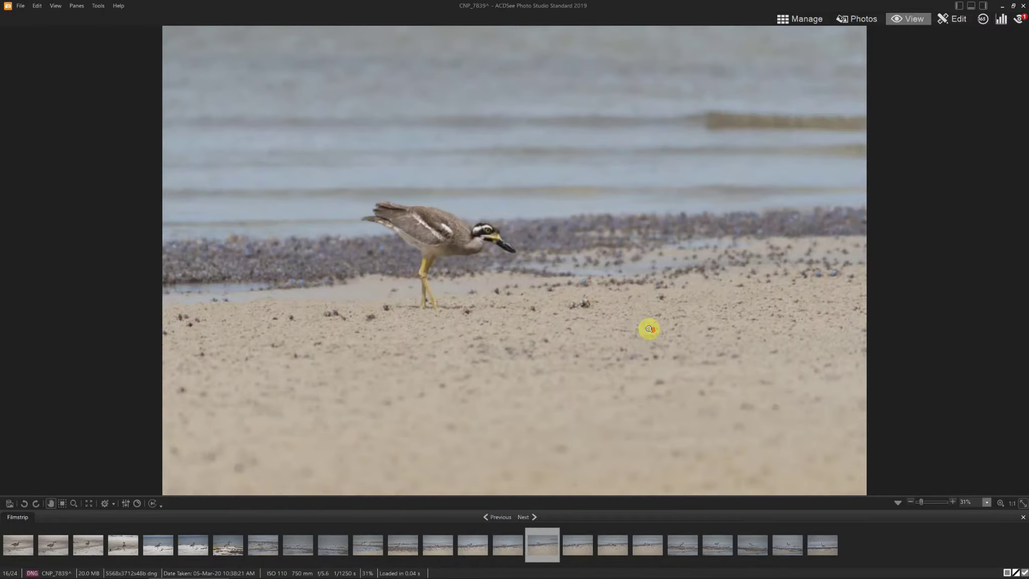
scroll(648, 329, down, 1)
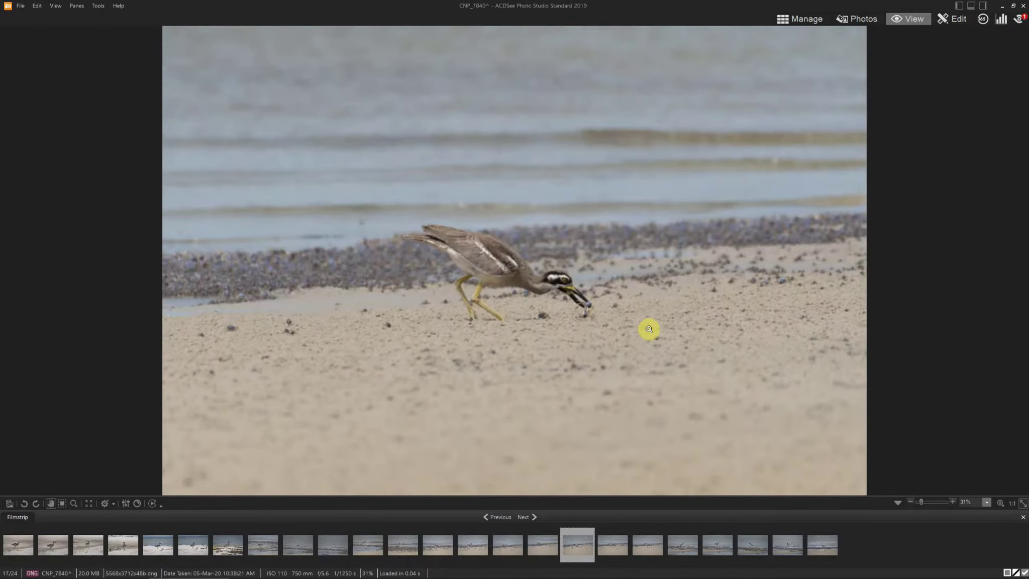
scroll(621, 315, up, 1)
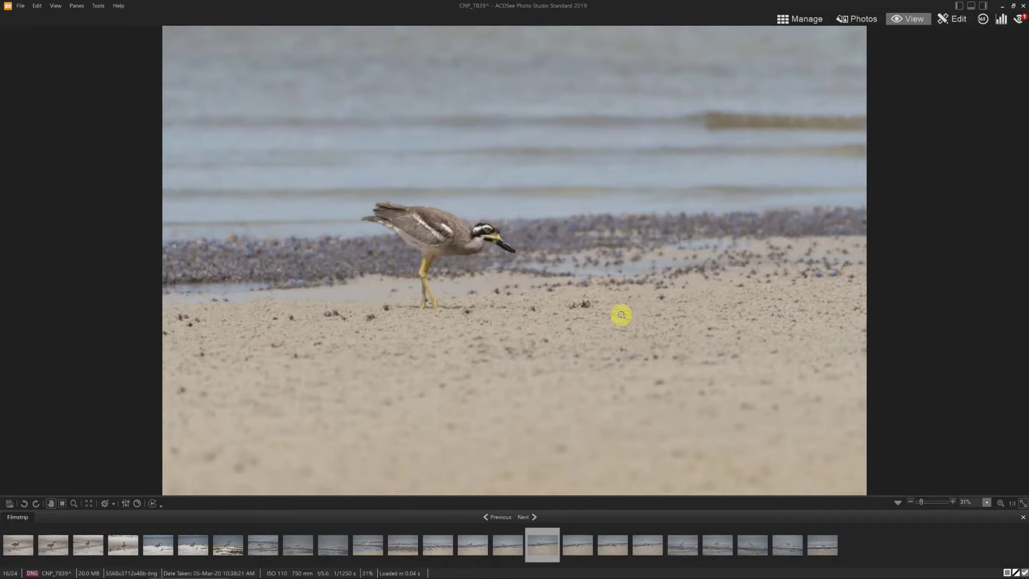
scroll(621, 314, down, 1)
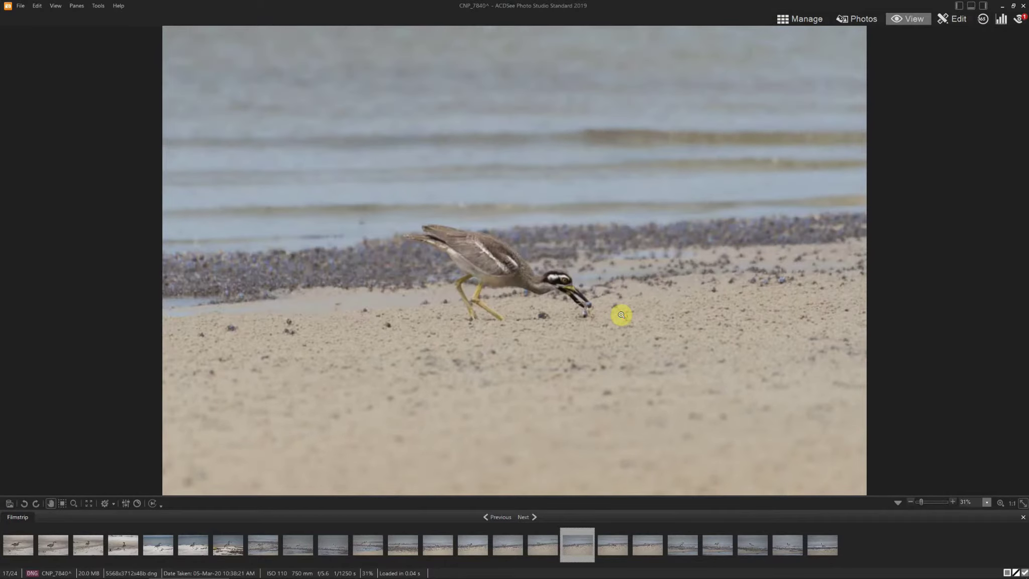
scroll(621, 314, up, 2)
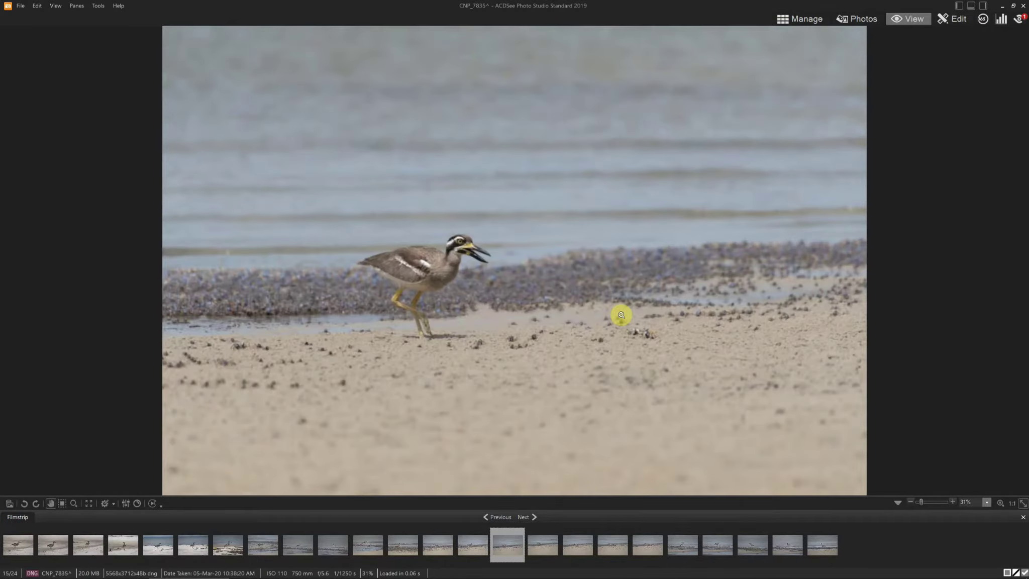
key(Delete)
Compare the feeding frames CNP_7840, CNP_7841 and CNP_7842 for the bird's pose and its catch.
scroll(622, 314, down, 2)
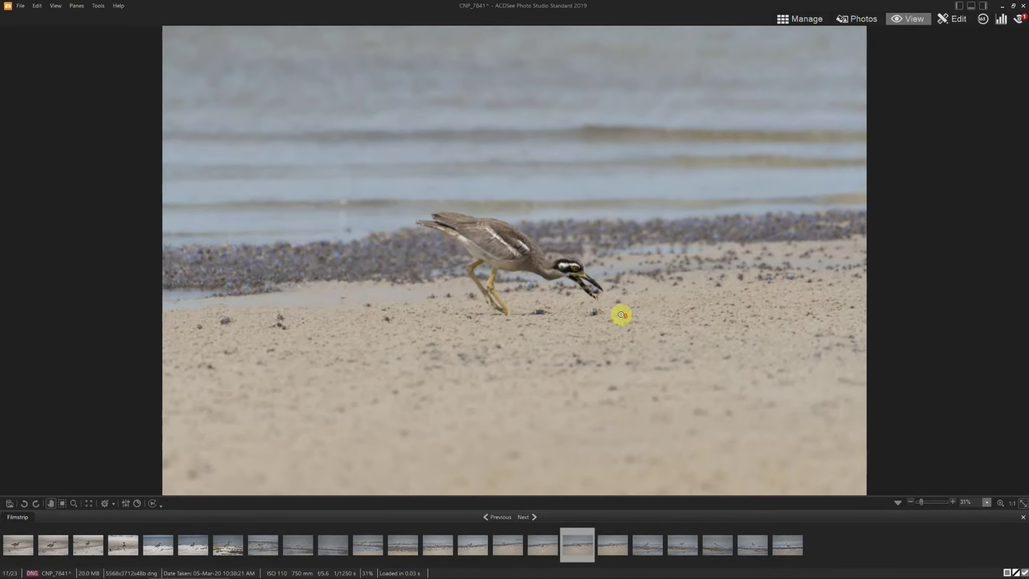
scroll(622, 314, up, 1)
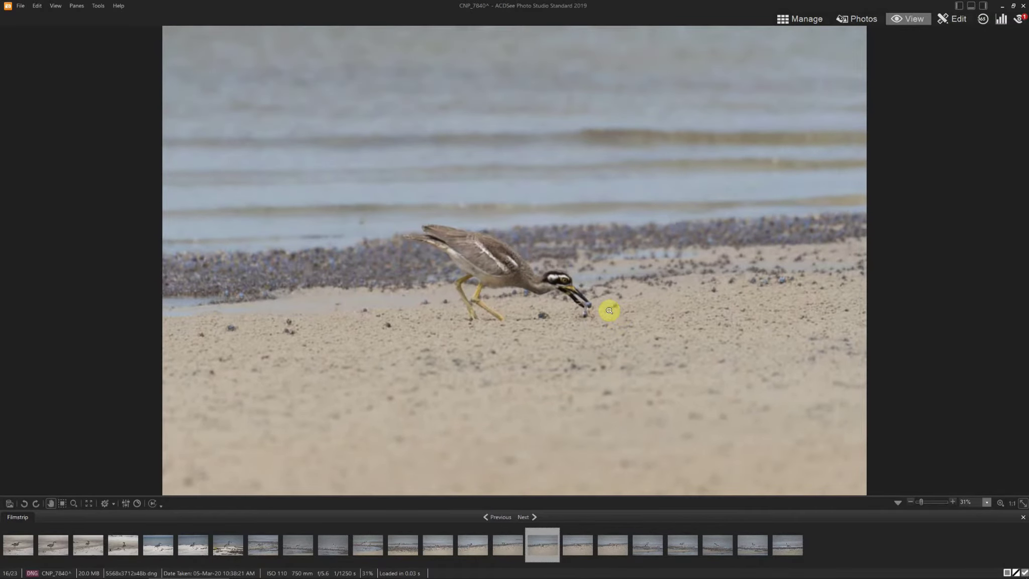
scroll(610, 310, down, 1)
scroll(610, 310, down, 1)
scroll(609, 311, down, 1)
scroll(610, 311, down, 1)
scroll(609, 311, up, 1)
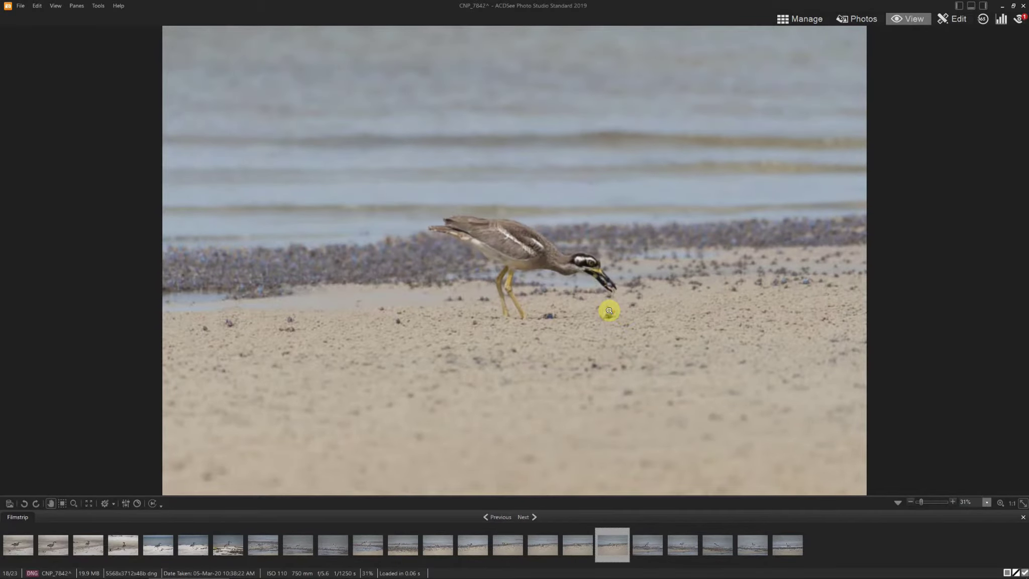
scroll(609, 311, up, 1)
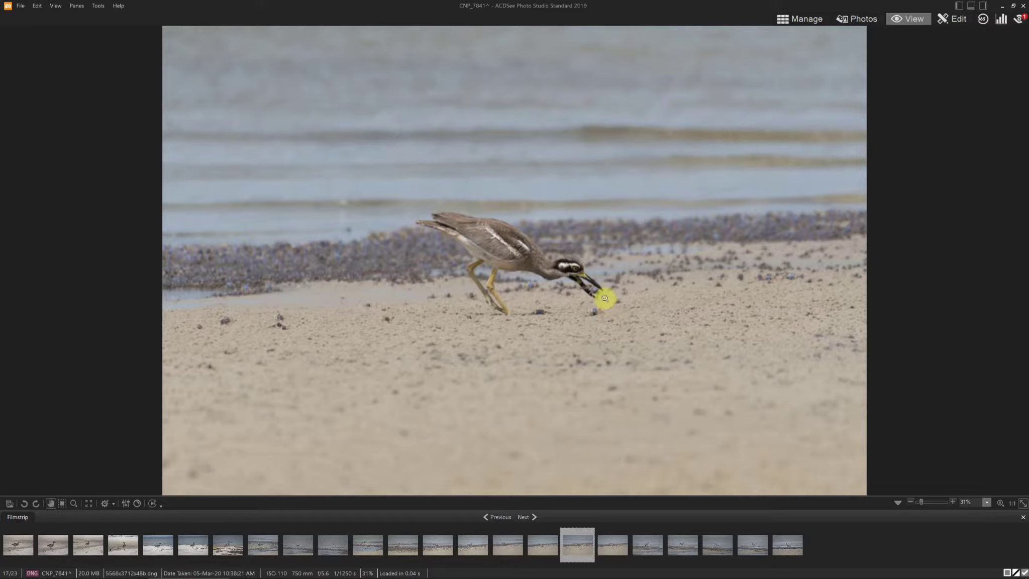
scroll(605, 298, down, 1)
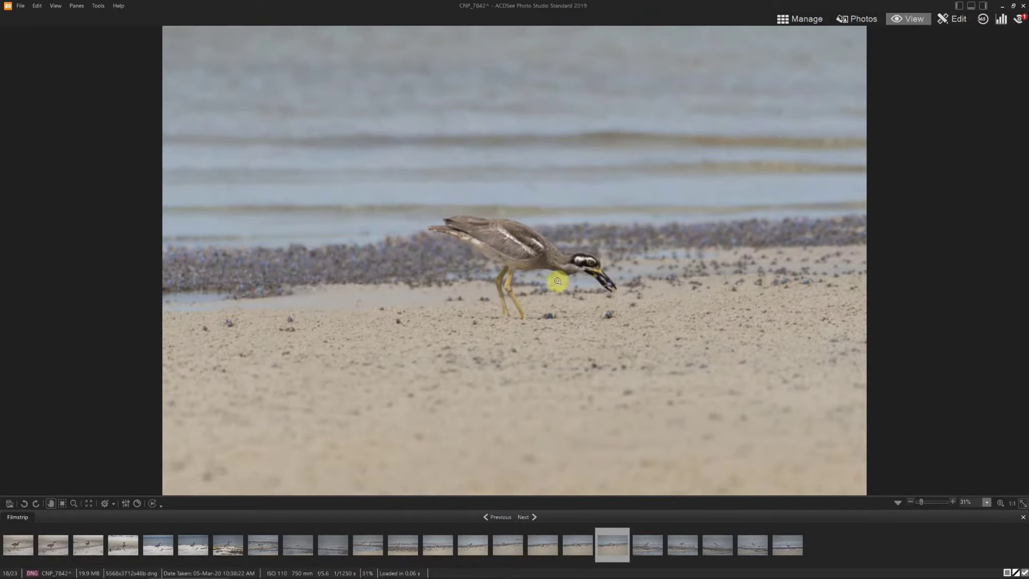
Delete the feeding frames CNP_7842 and CNP_7843.
key(Delete)
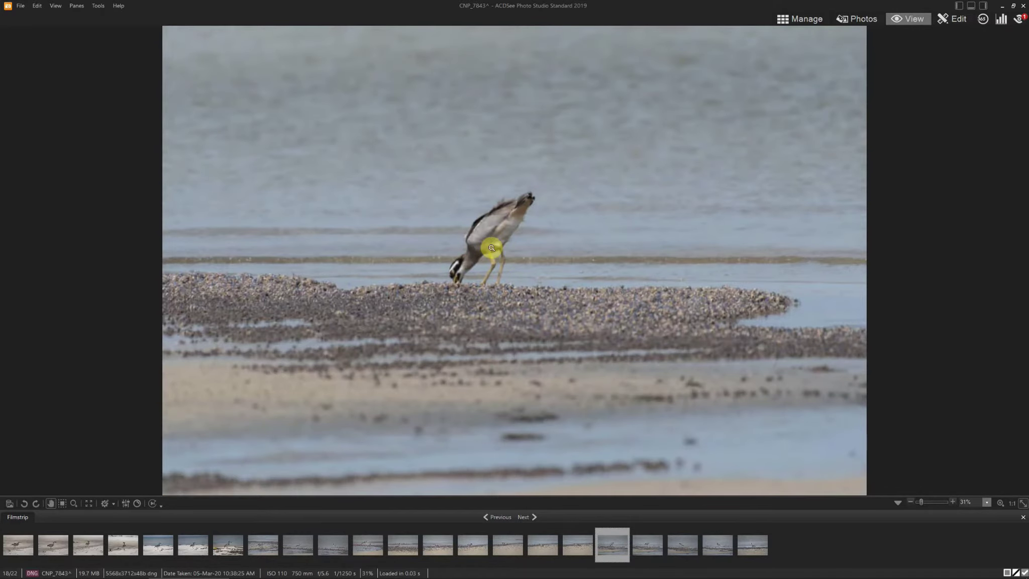
key(Delete)
Compare CNP_7846 with CNP_7849, delete CNP_7846 and go on to the last frame, CNP_7853.
key(Right)
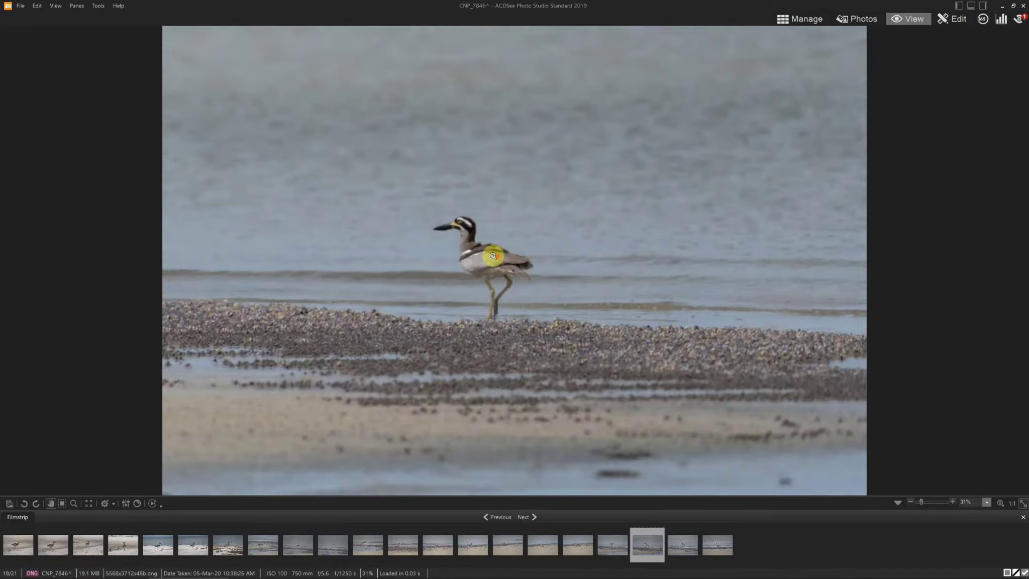
key(Right)
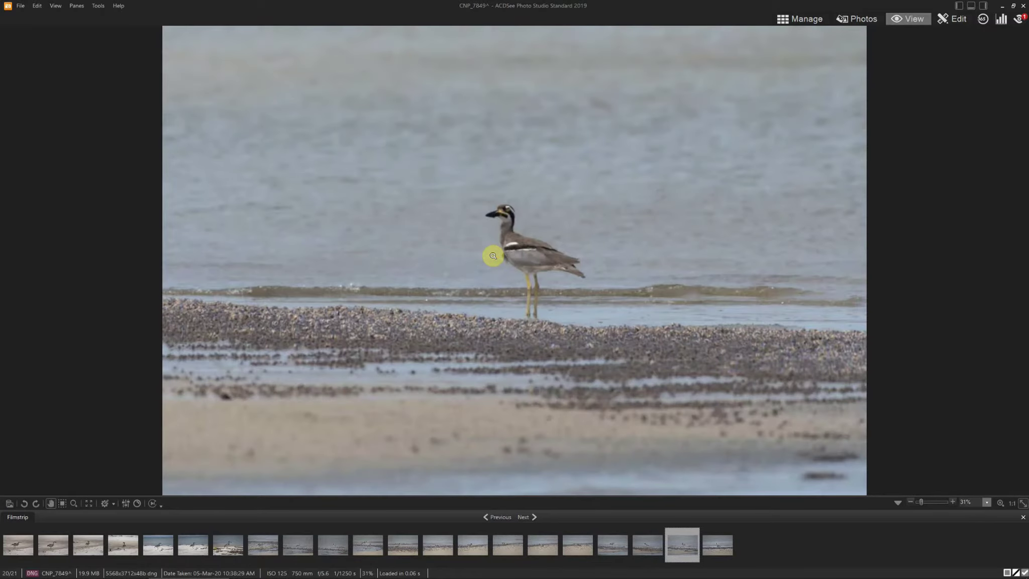
key(Left)
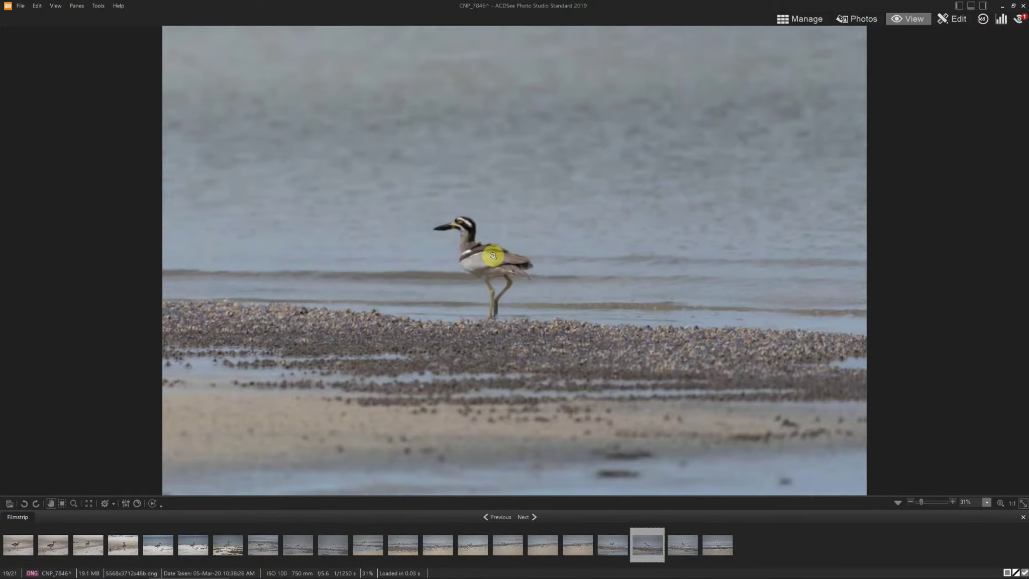
key(Delete)
key(Right)
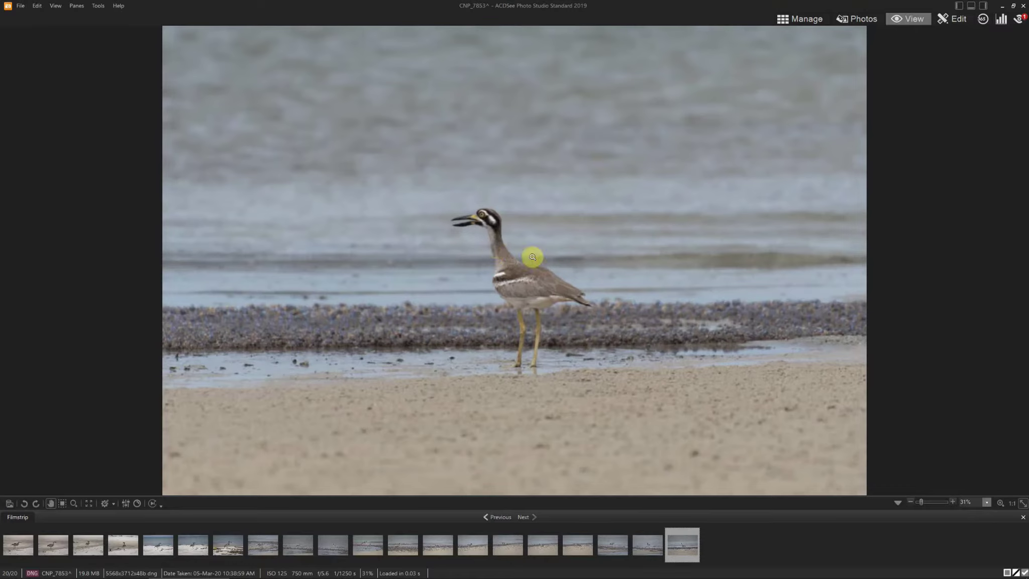
Go back to the thumbnail overview of the folder and reopen the first photo, CNP_7786, full size for a second pass.
double_click(431, 241)
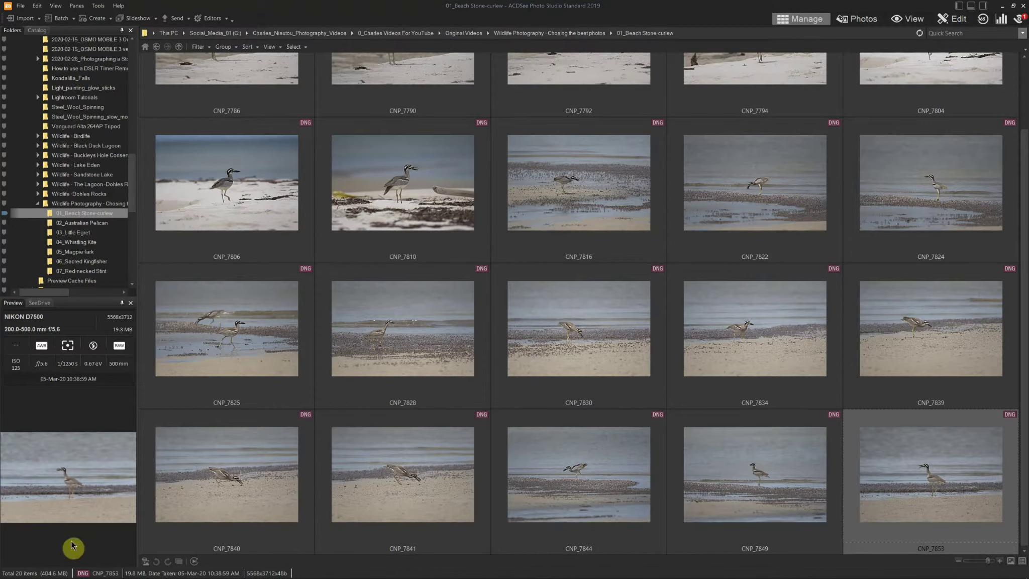
scroll(327, 295, up, 2)
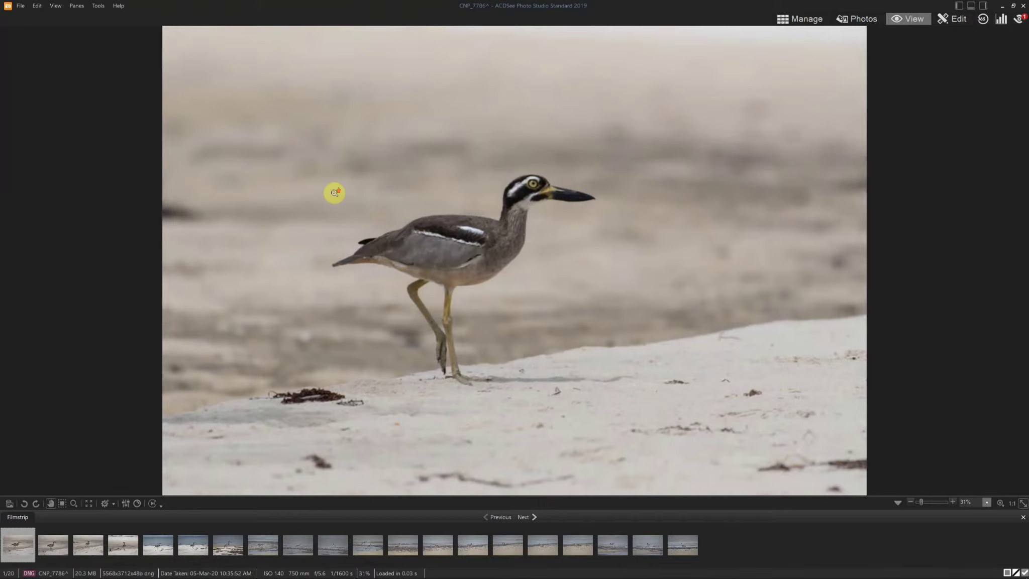
double_click(336, 193)
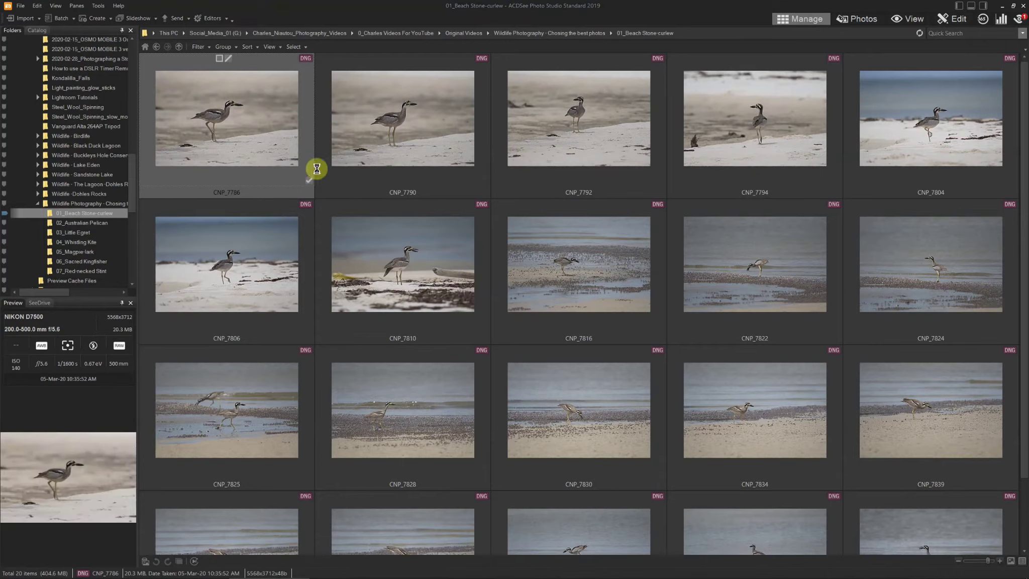
double_click(319, 171)
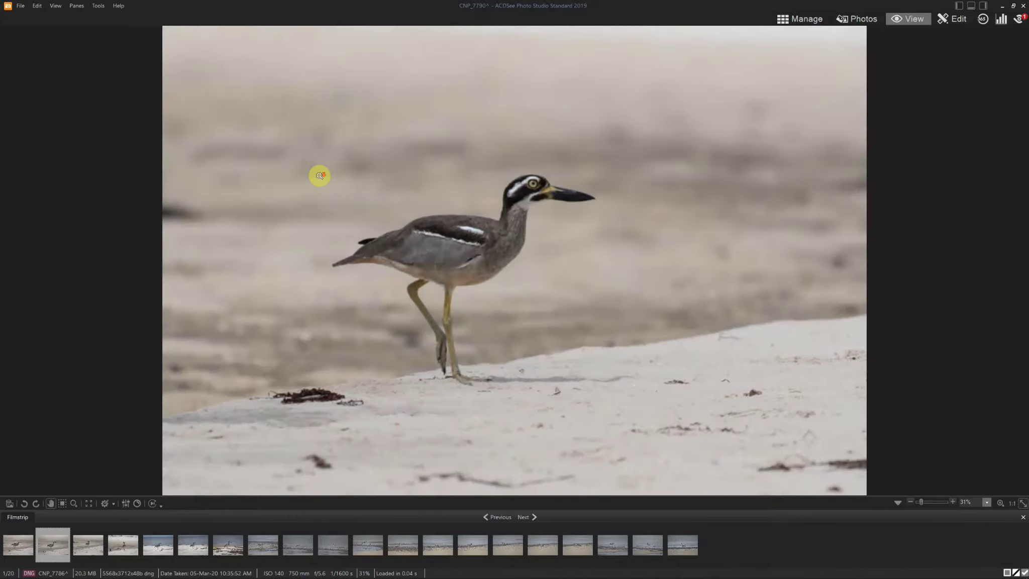
Compare the beach frames CNP_7790, CNP_7792 and CNP_7794, and delete CNP_7792.
scroll(319, 175, down, 1)
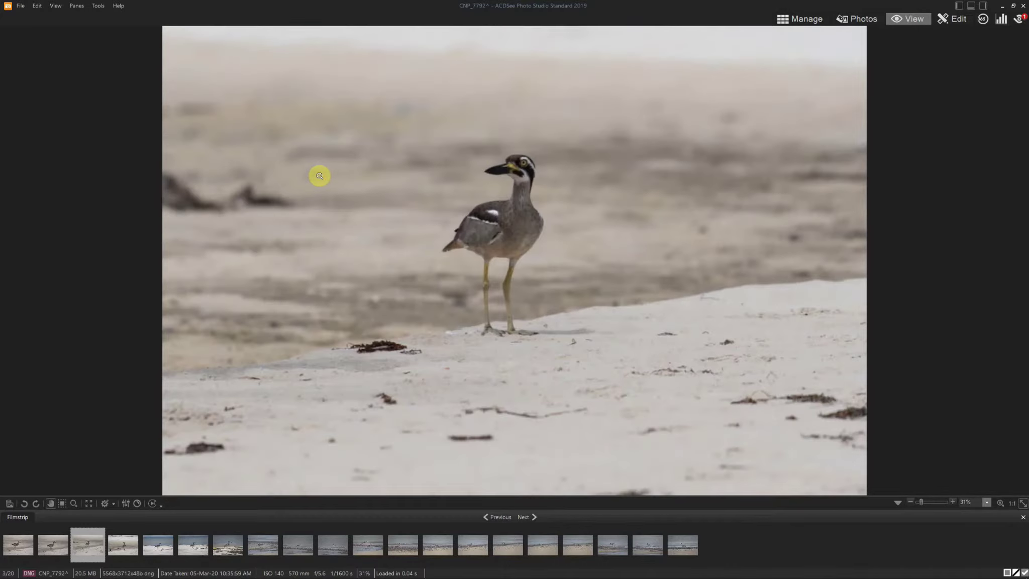
scroll(320, 176, down, 1)
scroll(319, 175, up, 1)
key(Delete)
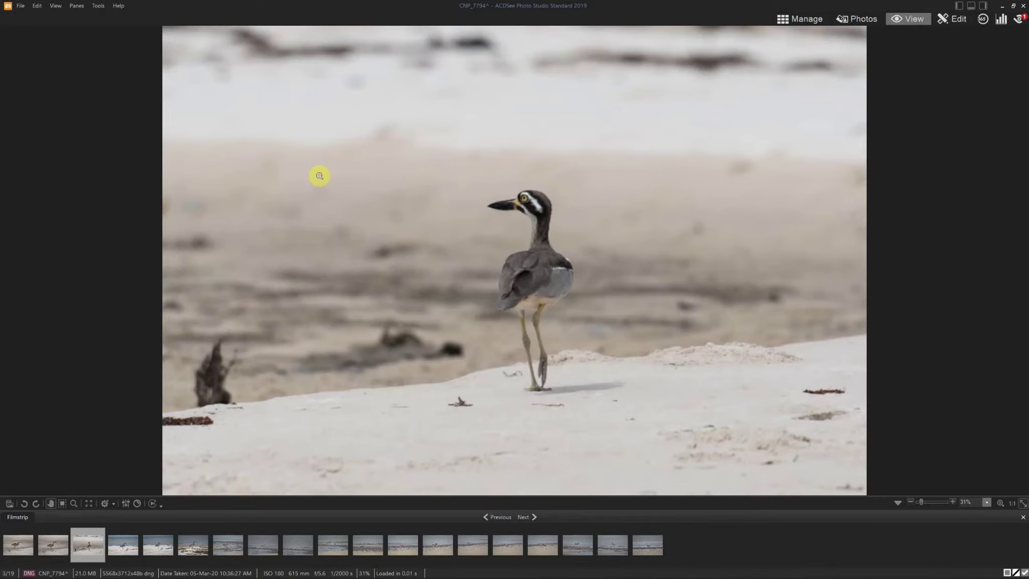
Compare the two walking frames CNP_7804 and CNP_7806 and delete CNP_7806.
scroll(319, 175, down, 1)
scroll(320, 175, down, 1)
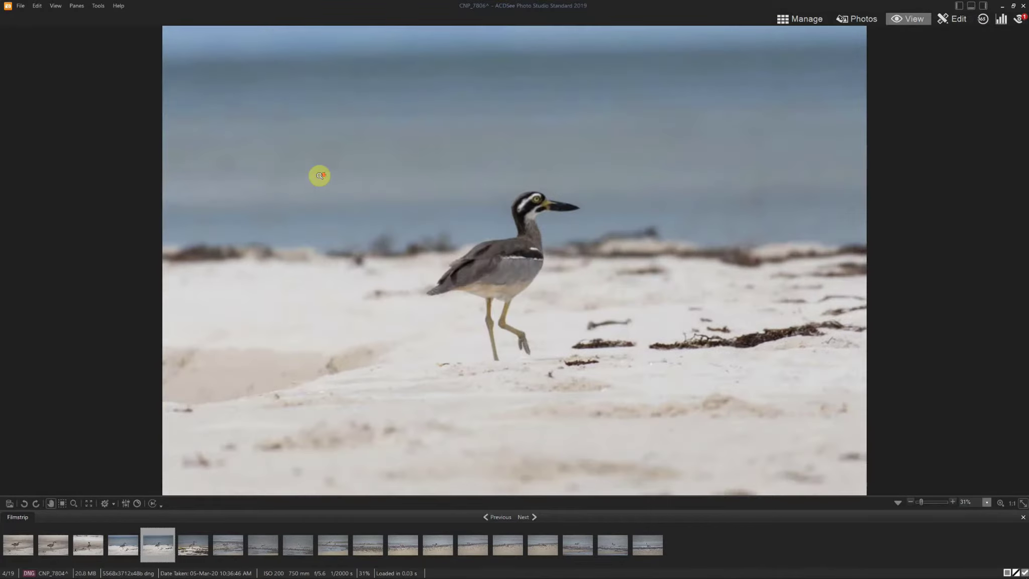
scroll(320, 176, up, 1)
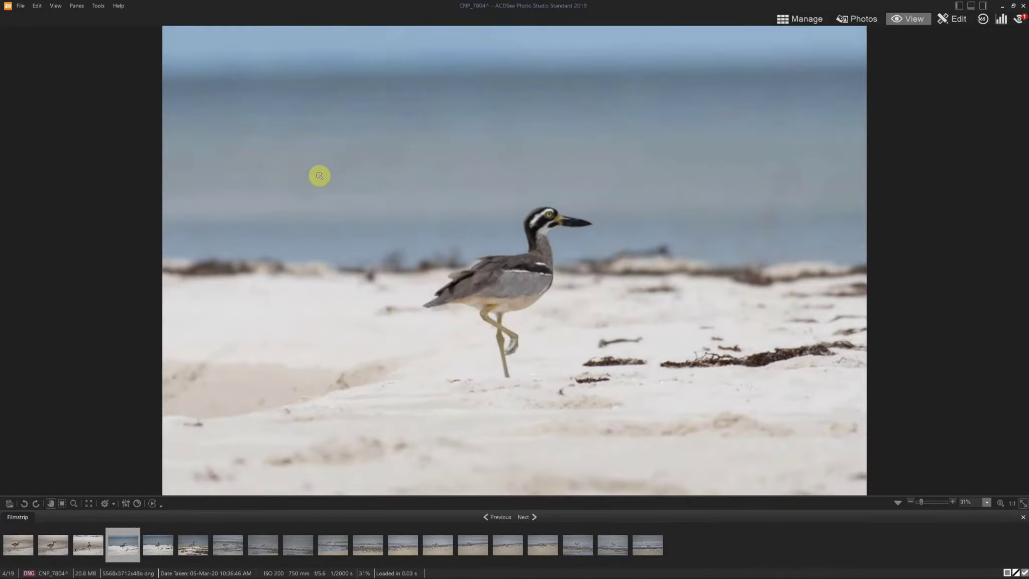
scroll(319, 176, down, 1)
key(Delete)
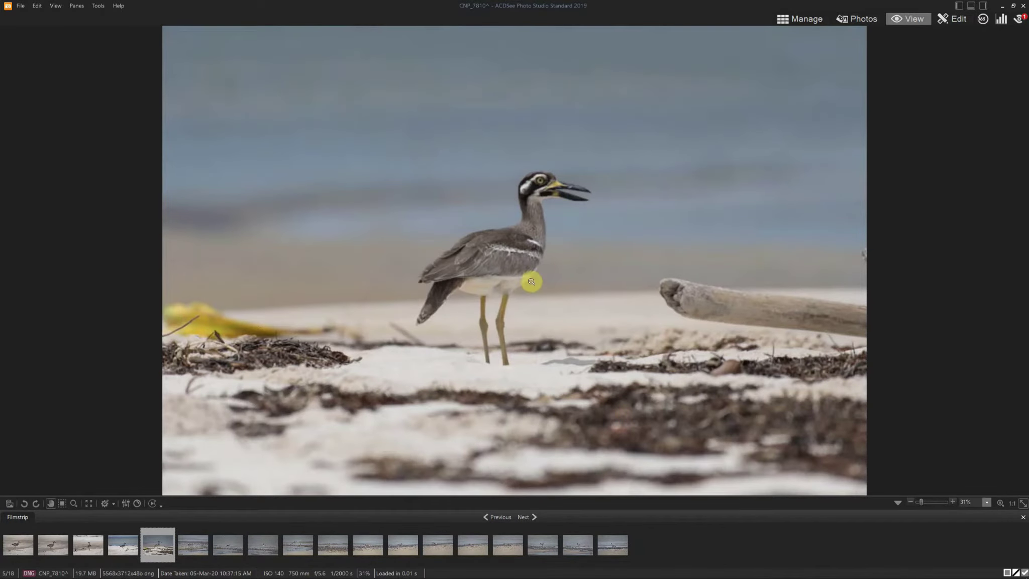
Review the frames CNP_7816, CNP_7822 and CNP_7824, and delete CNP_7816 and CNP_7824.
scroll(529, 282, down, 1)
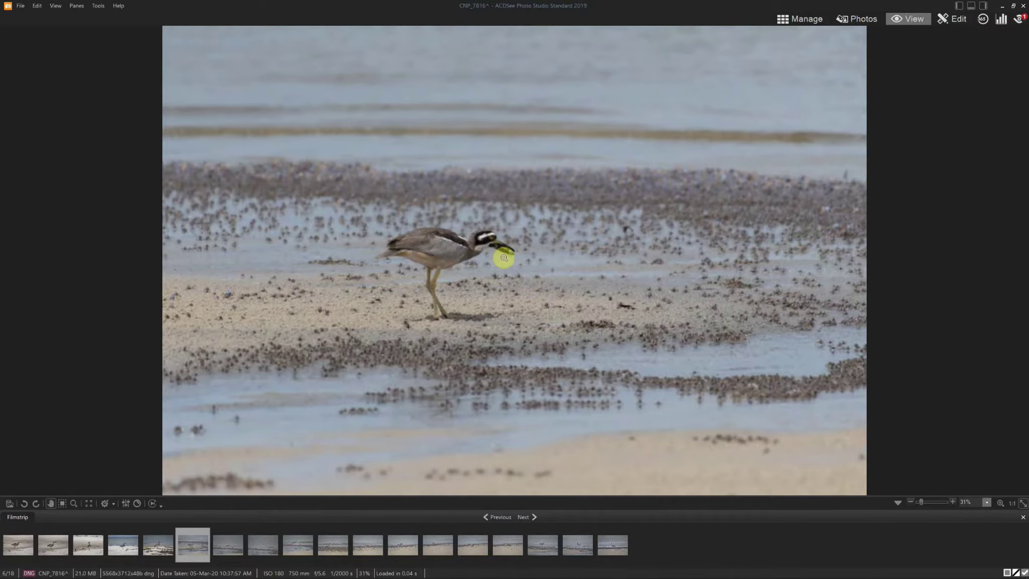
key(Delete)
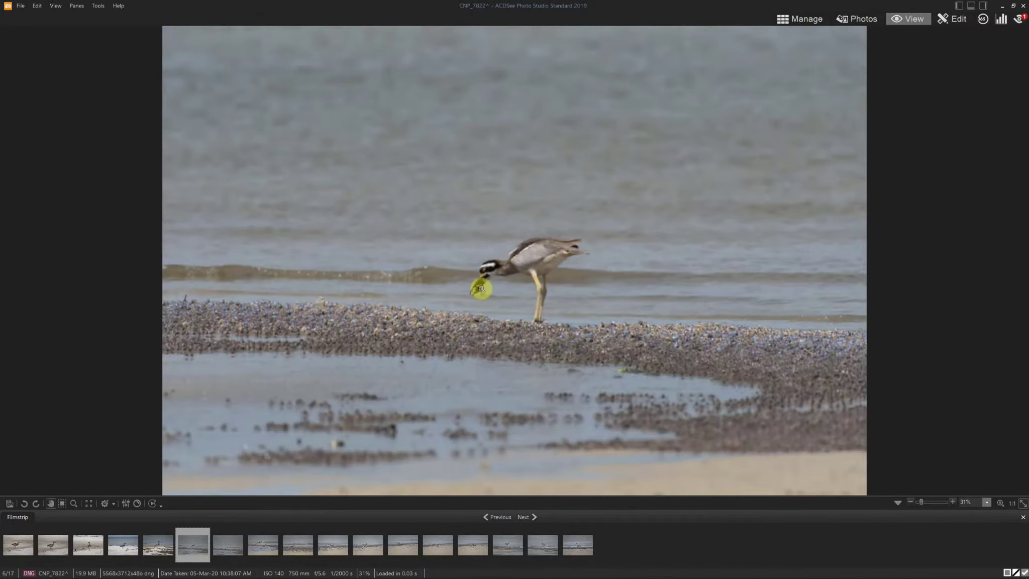
scroll(481, 289, down, 1)
scroll(482, 288, down, 1)
scroll(482, 288, up, 1)
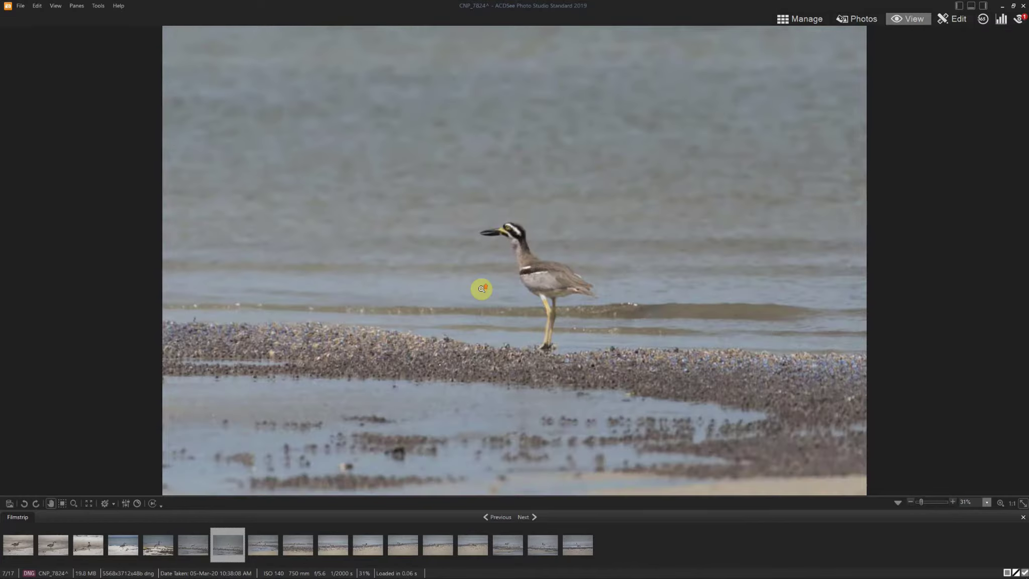
key(Delete)
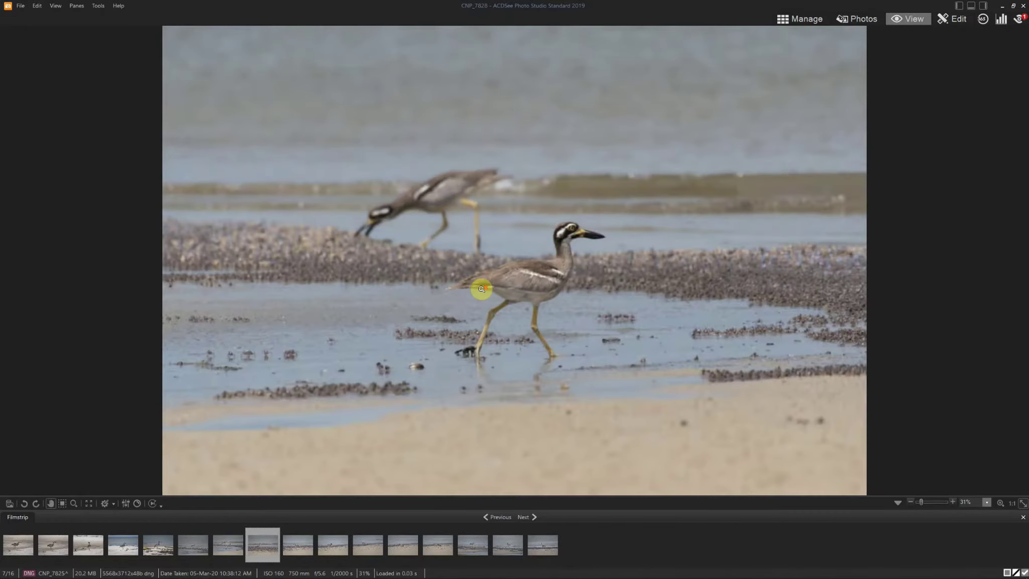
Review the frames from CNP_7825 to CNP_7834 and delete CNP_7834.
scroll(481, 288, down, 1)
scroll(482, 288, down, 1)
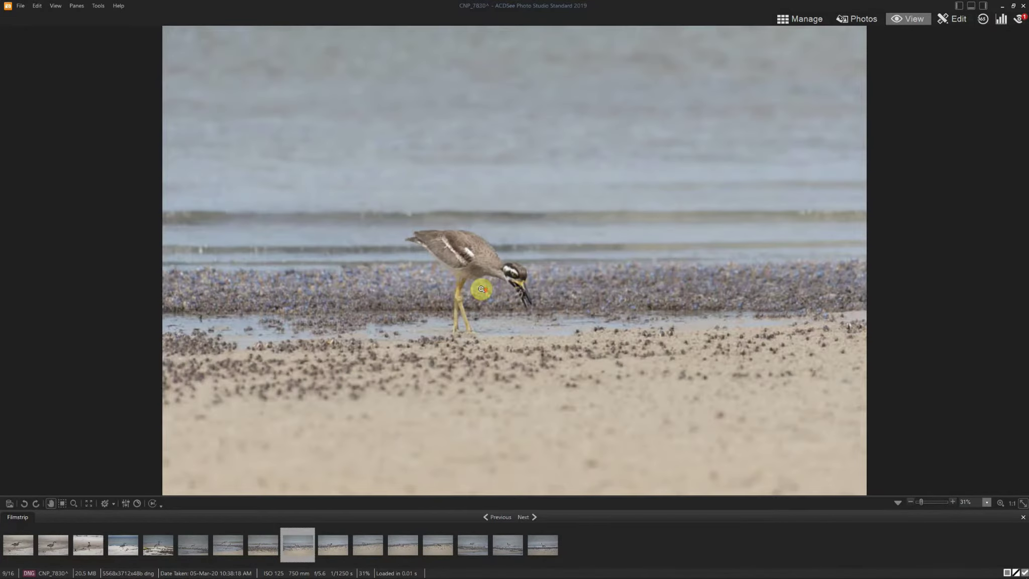
scroll(481, 288, down, 1)
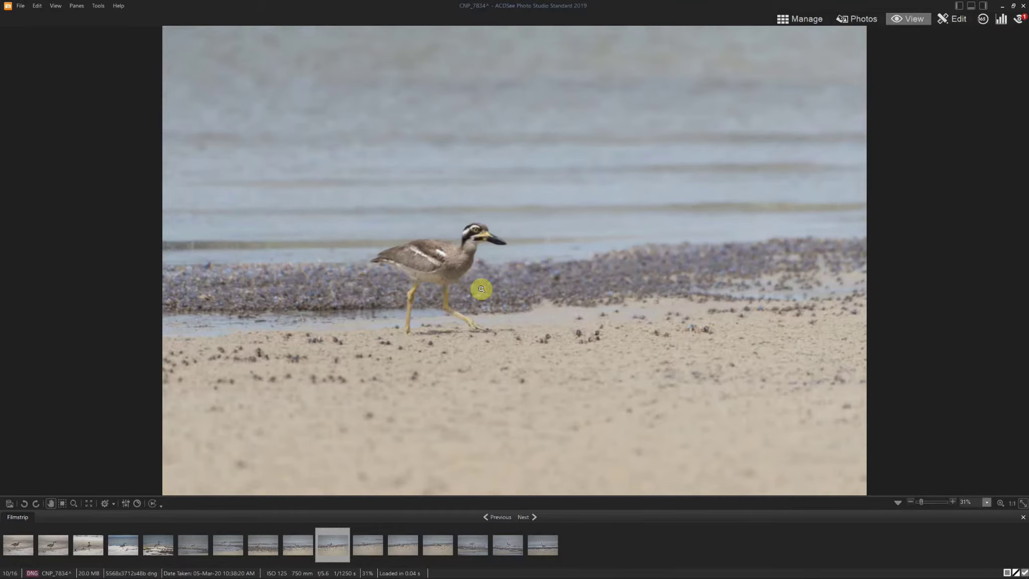
key(Delete)
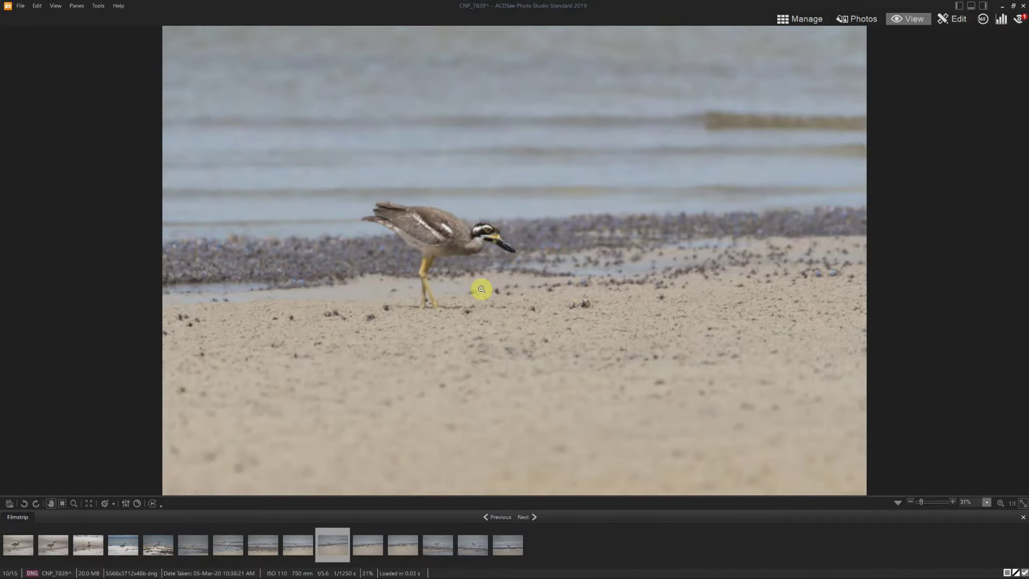
Review the remaining frames from CNP_7839 onward, delete CNP_7849 and return to the thumbnail overview.
scroll(481, 288, down, 1)
scroll(482, 288, down, 1)
scroll(481, 289, down, 1)
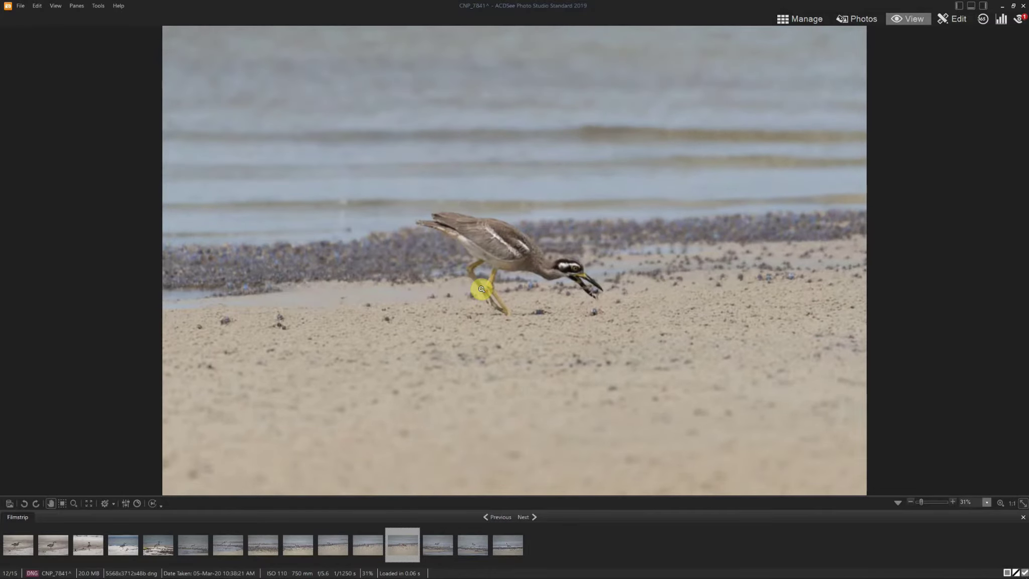
scroll(481, 288, up, 1)
scroll(482, 288, down, 1)
scroll(482, 288, down, 1)
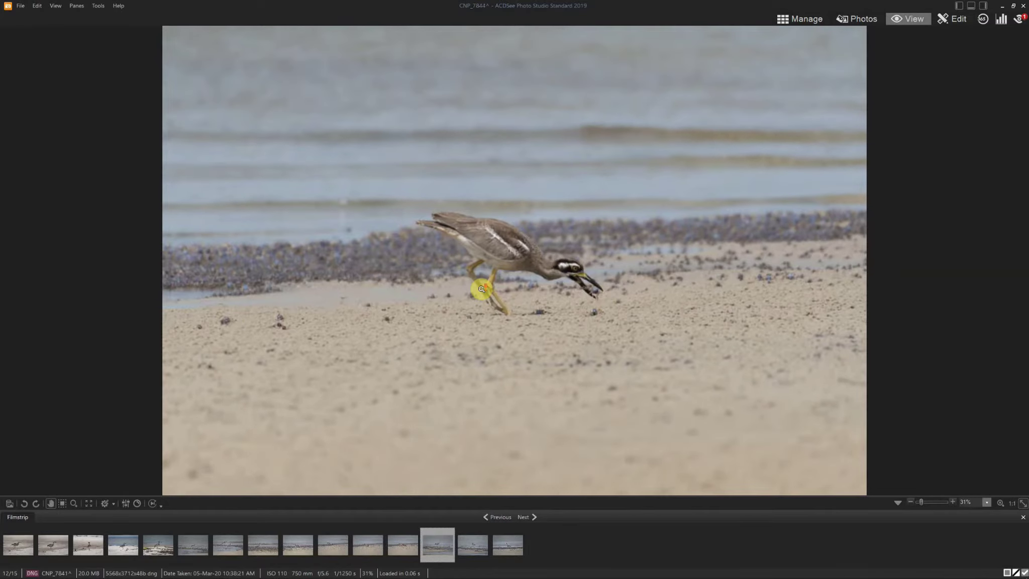
scroll(482, 288, down, 1)
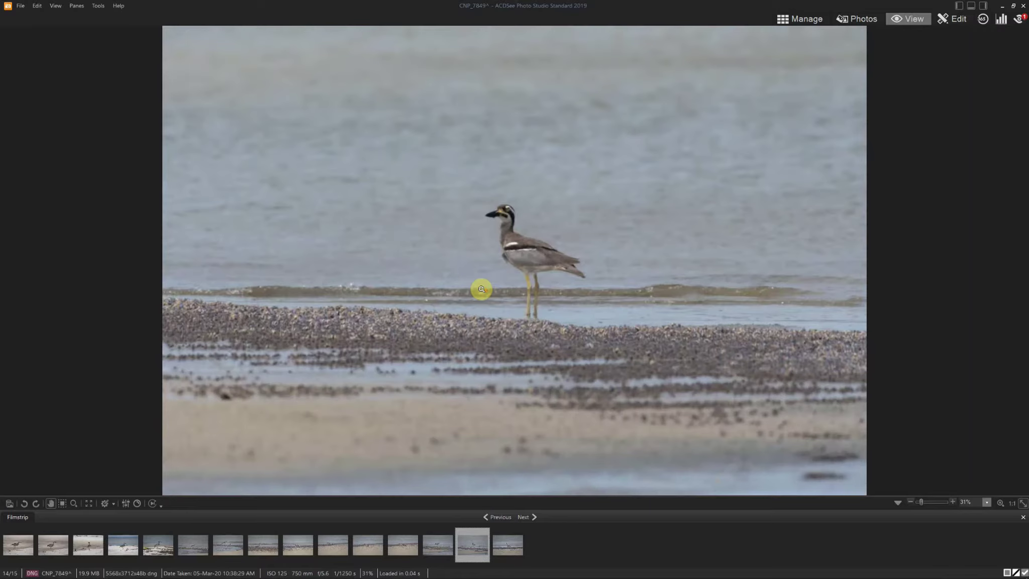
key(Delete)
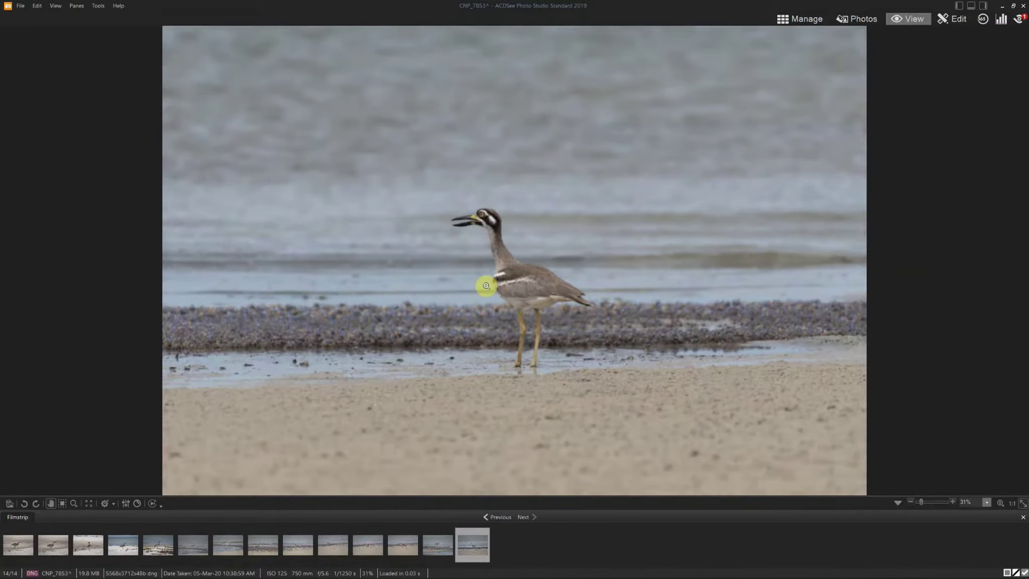
double_click(486, 285)
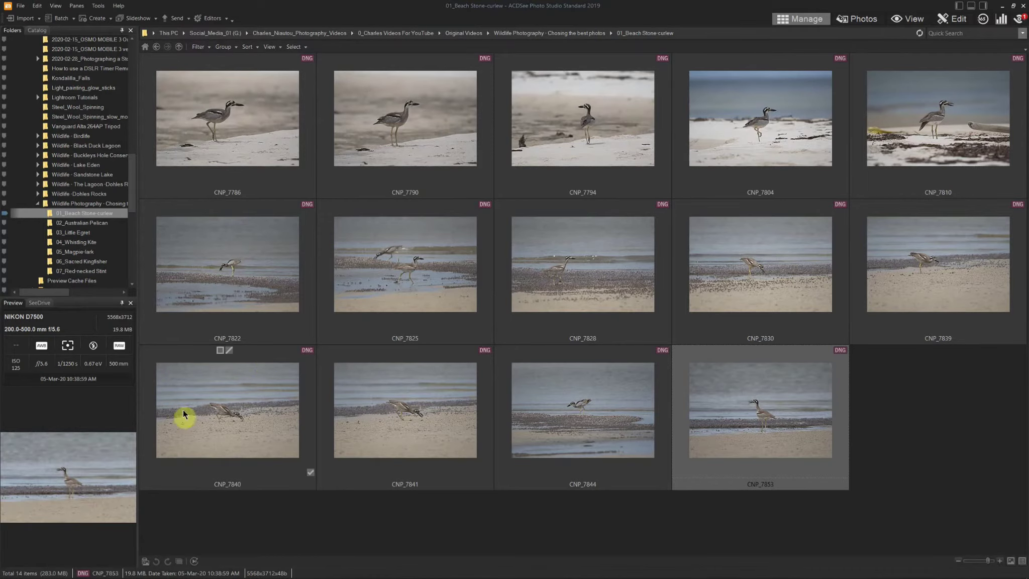
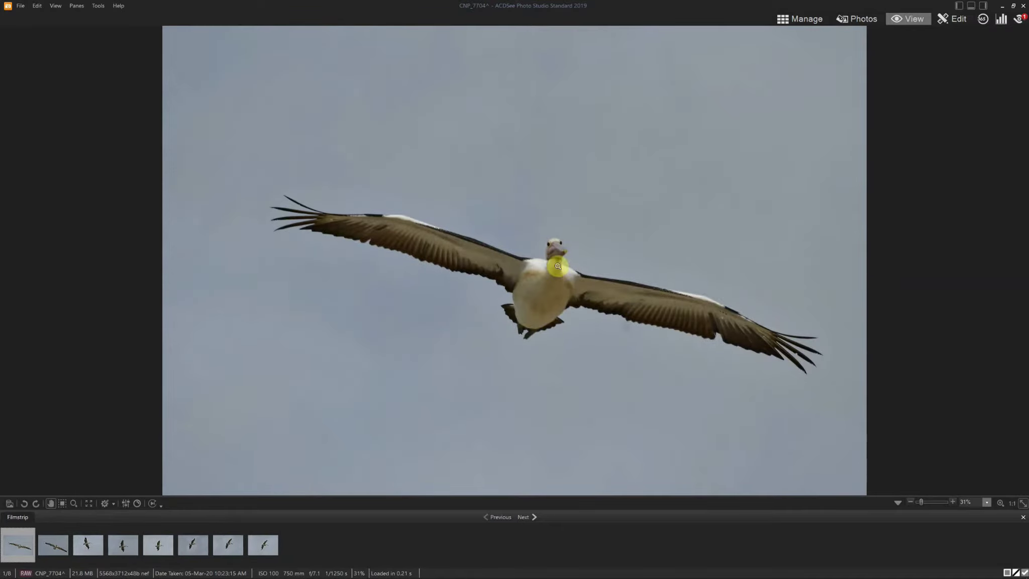
Compare the pelican flight frames CNP_7704 and CNP_7705, checking the bird's head in each at 100% zoom.
key(Right)
key(Left)
key(Right)
key(Left)
key(Right)
key(Left)
click(557, 262)
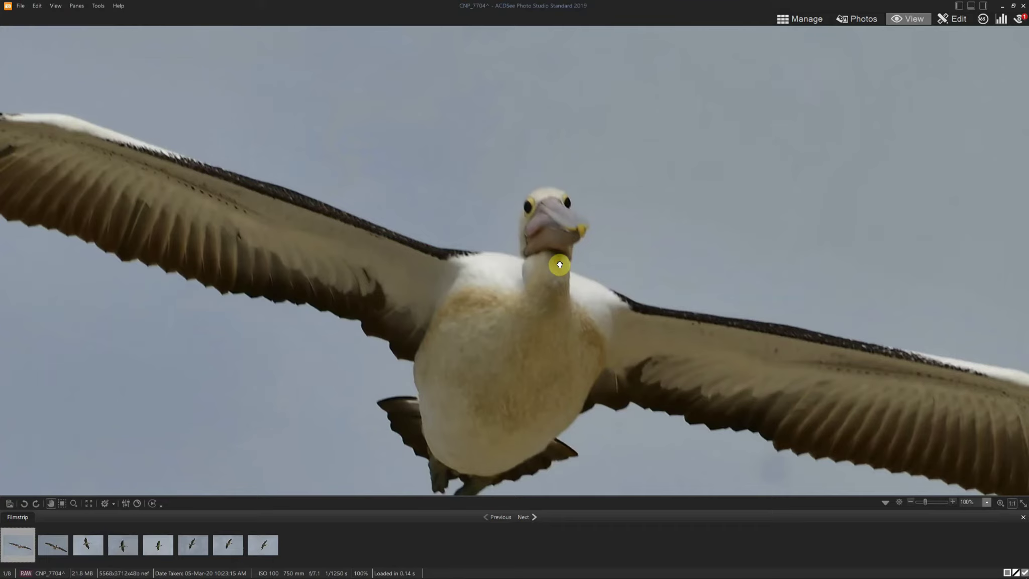
click(559, 265)
key(Right)
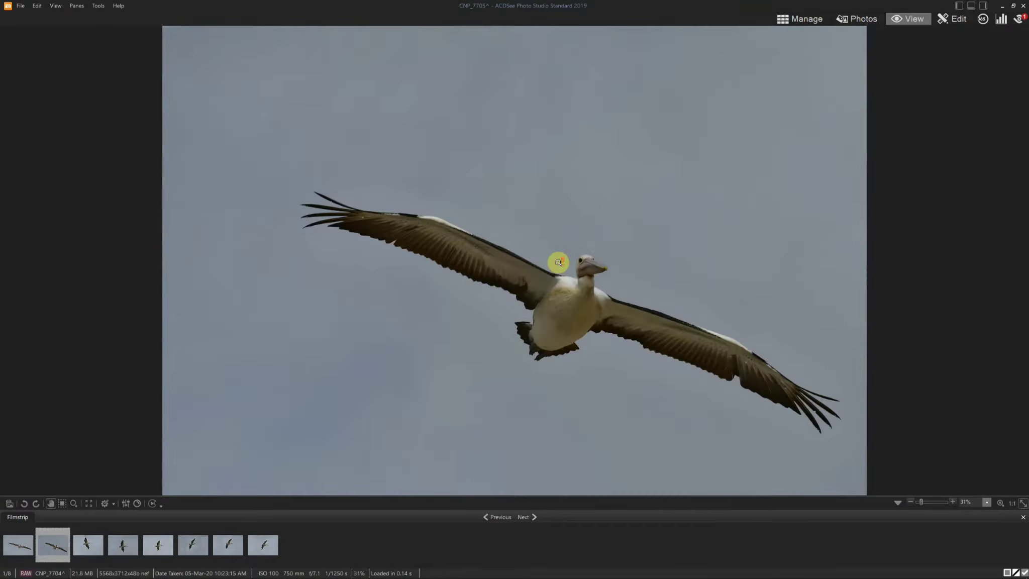
click(572, 264)
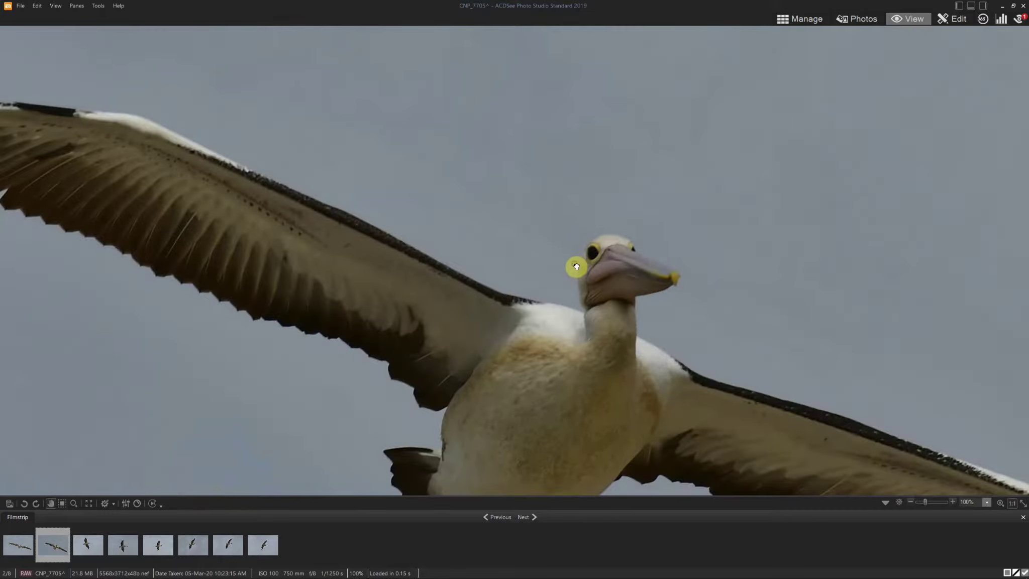
click(576, 267)
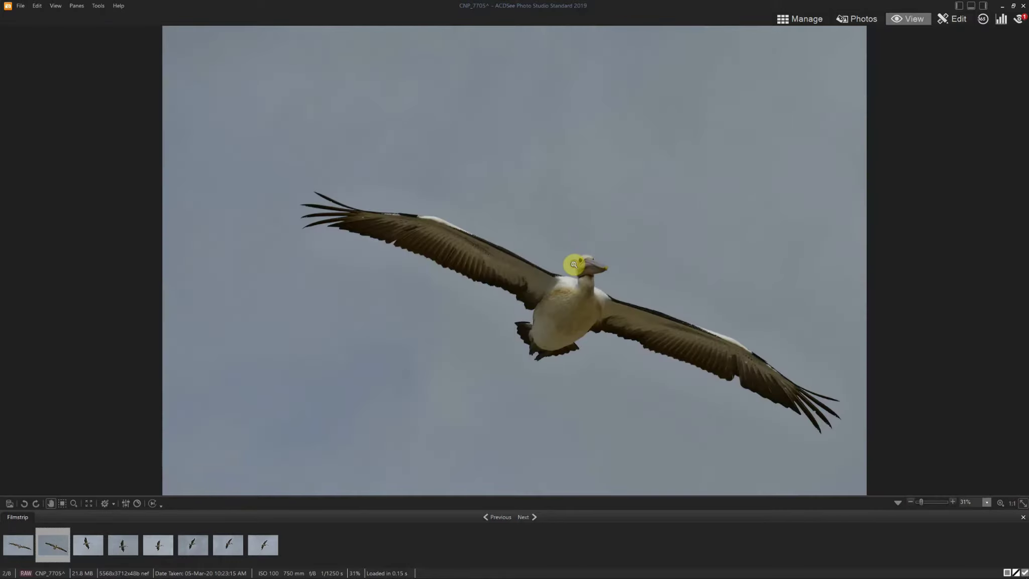
Compare the whole pelican in CNP_7704 and CNP_7705 once more and delete CNP_7704.
key(Left)
key(Right)
key(Left)
key(Right)
key(Left)
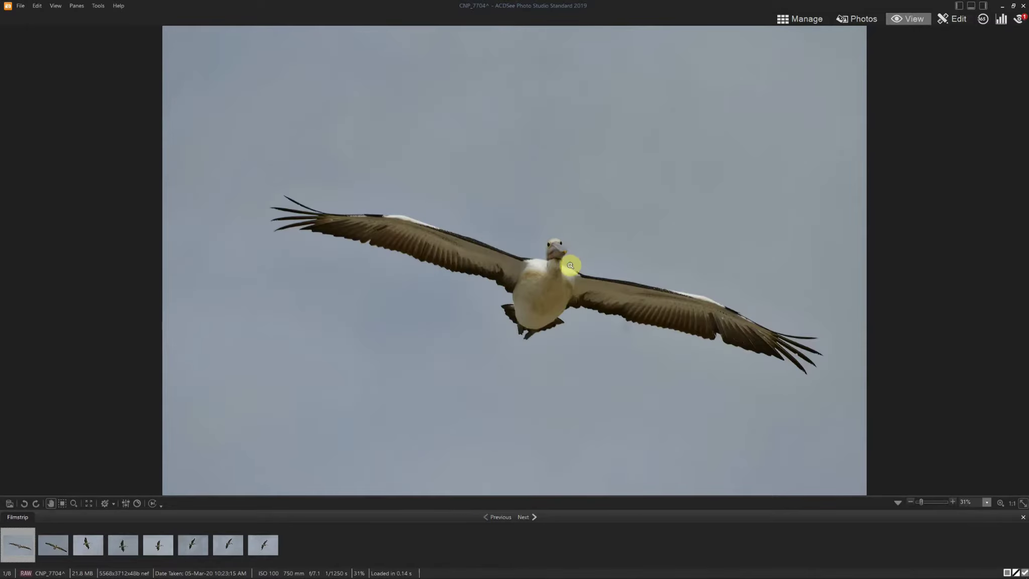
key(Delete)
Compare the side-view pelican frames CNP_7706 and CNP_7707 several times and delete CNP_7707.
key(Right)
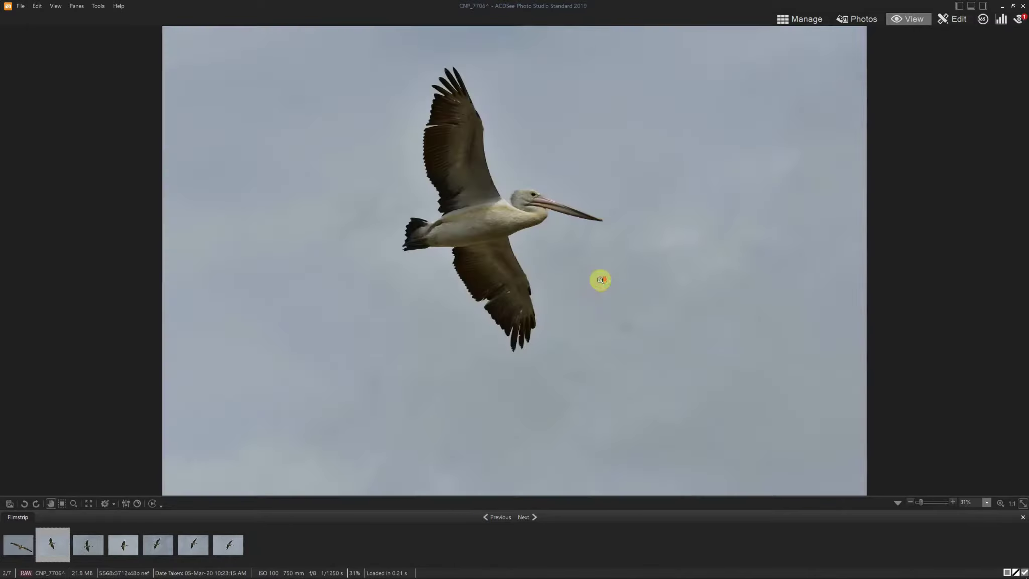
key(Right)
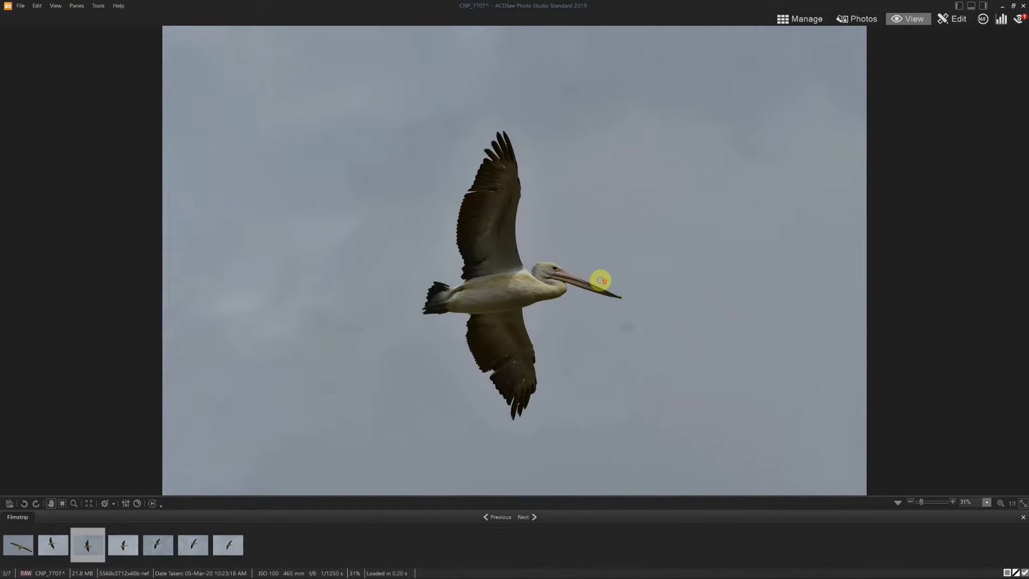
key(Left)
key(Right)
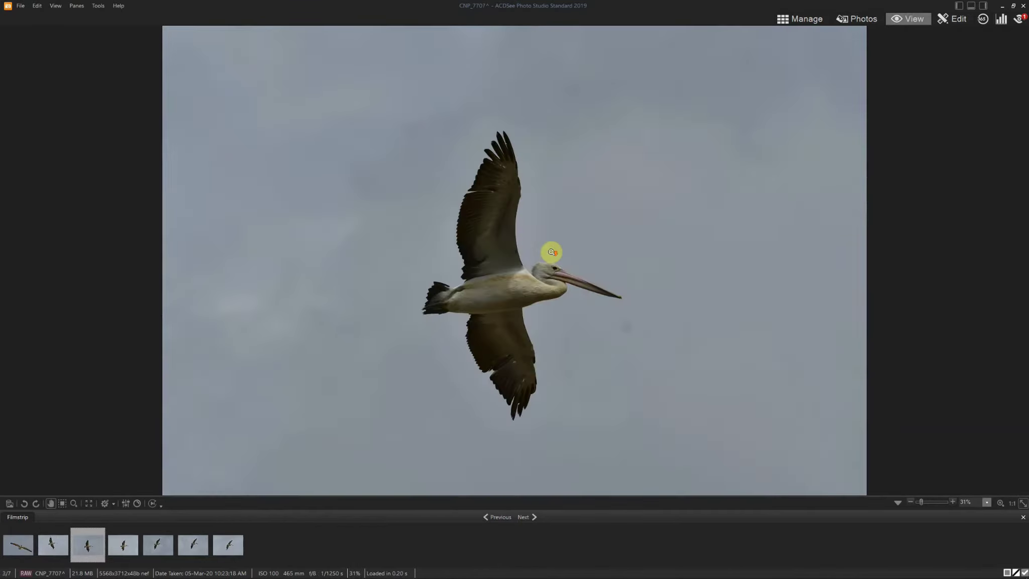
key(Left)
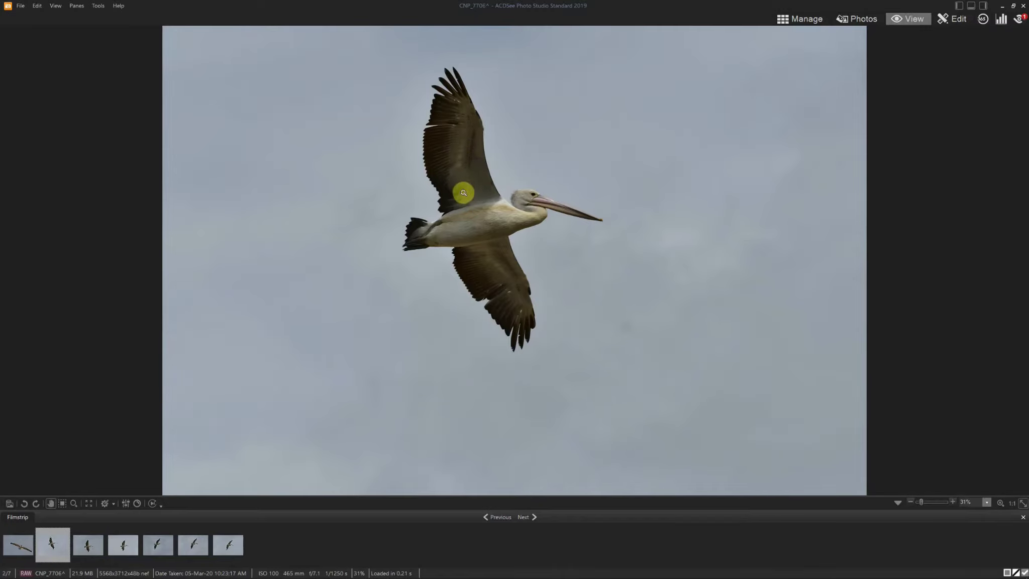
key(Right)
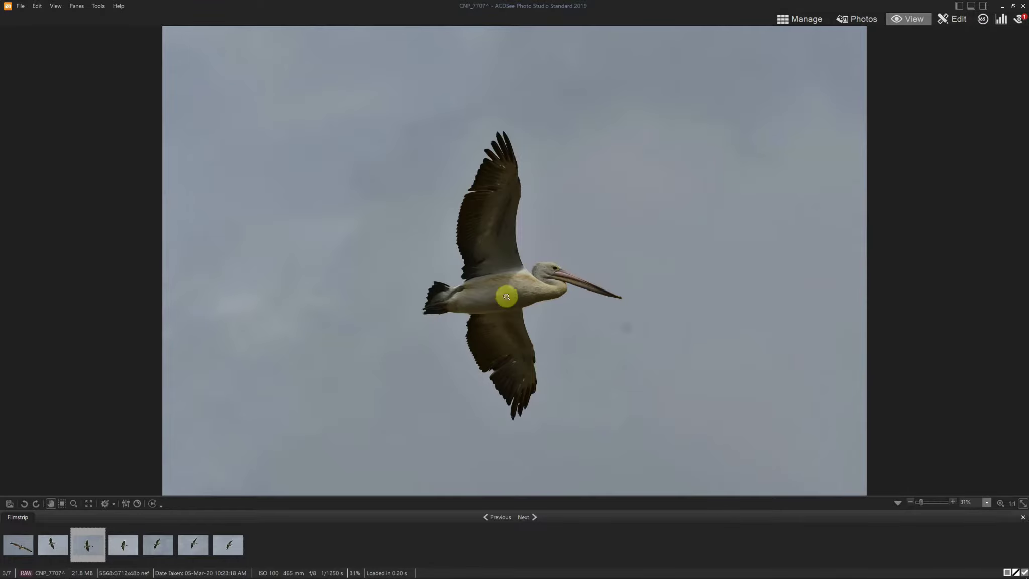
key(Left)
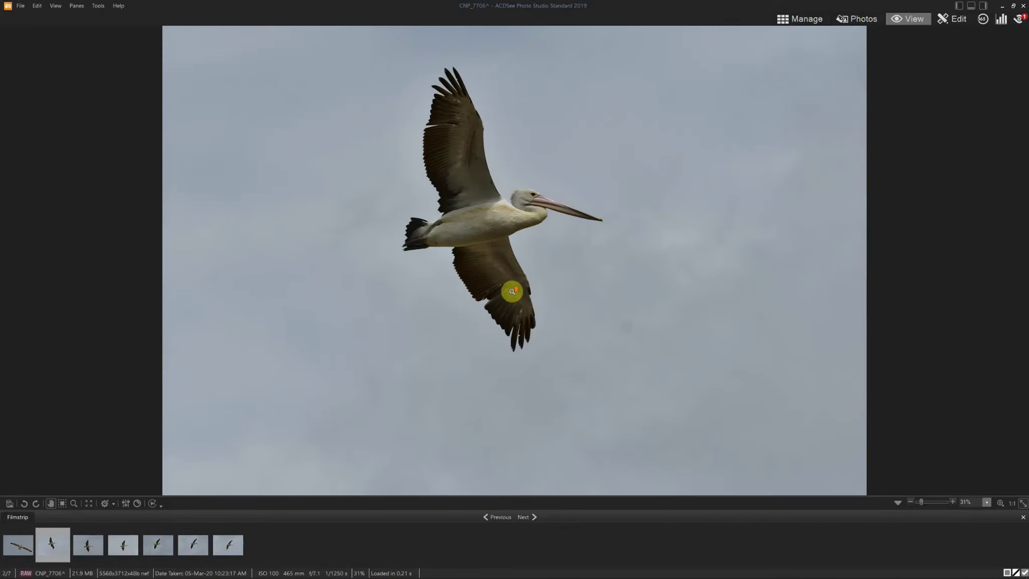
scroll(512, 292, down, 1)
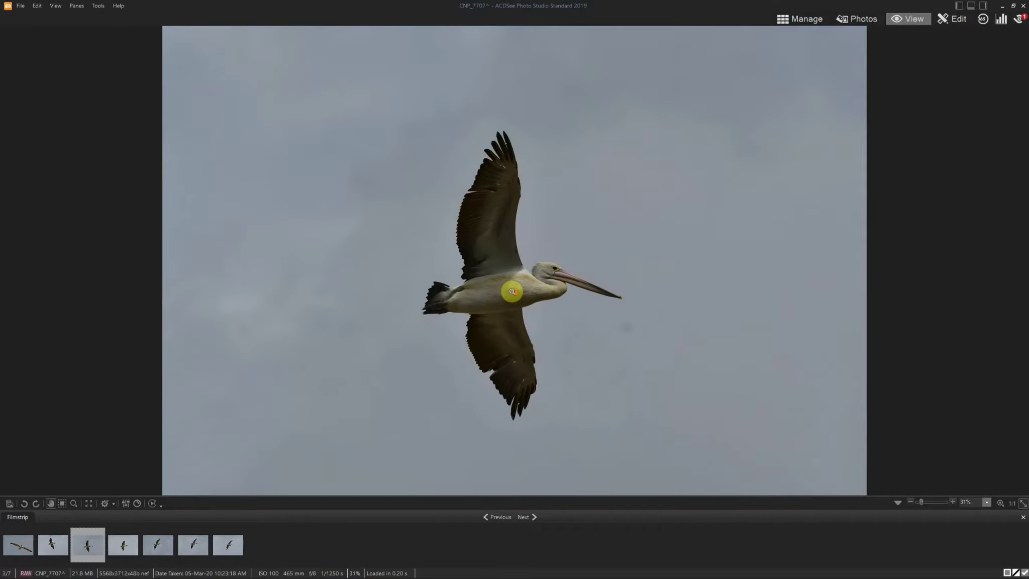
scroll(512, 292, up, 1)
scroll(512, 292, down, 1)
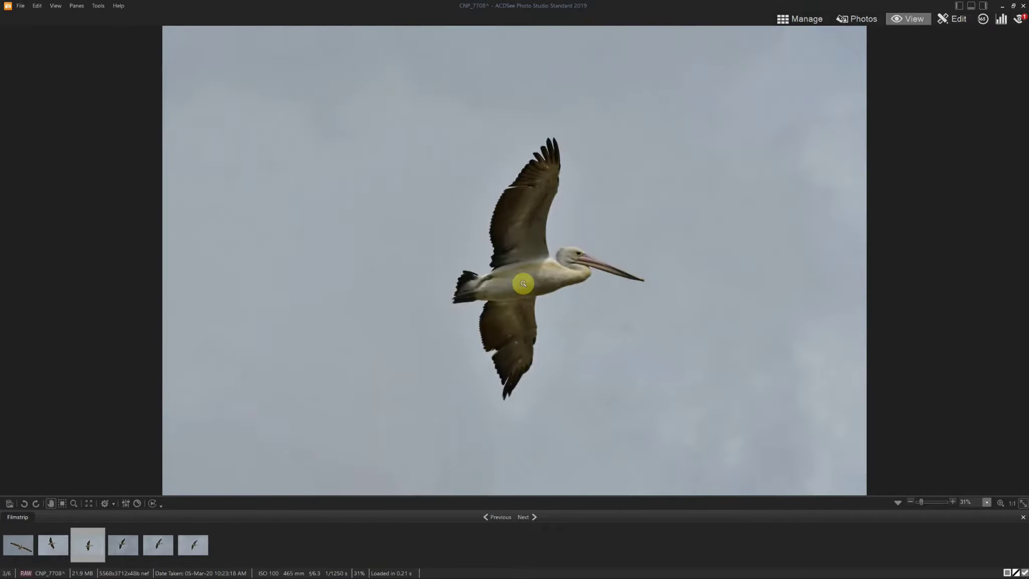
key(Delete)
Compare the pelican frame CNP_7708 with CNP_7706 and delete CNP_7708.
scroll(523, 284, down, 1)
scroll(523, 283, up, 1)
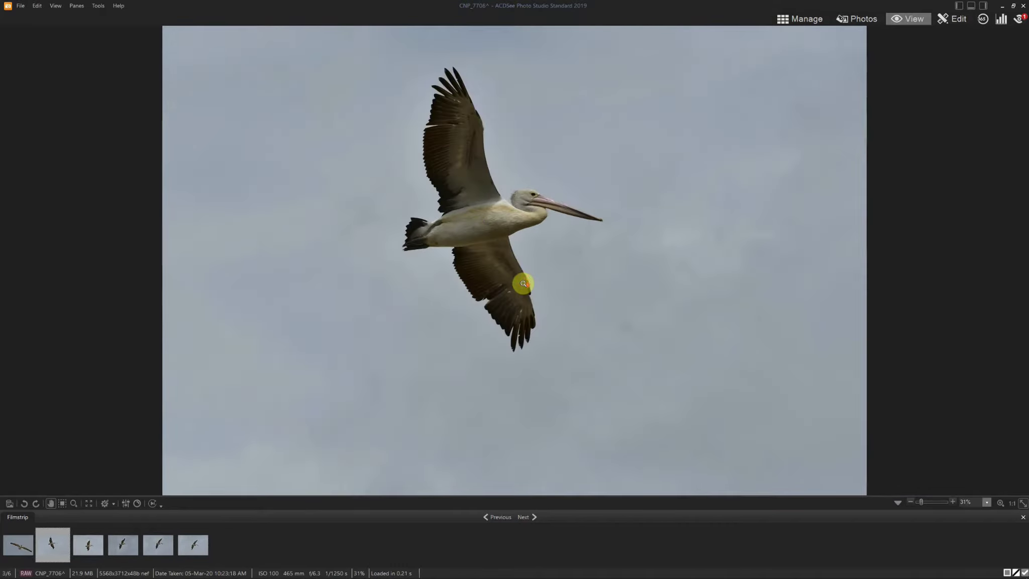
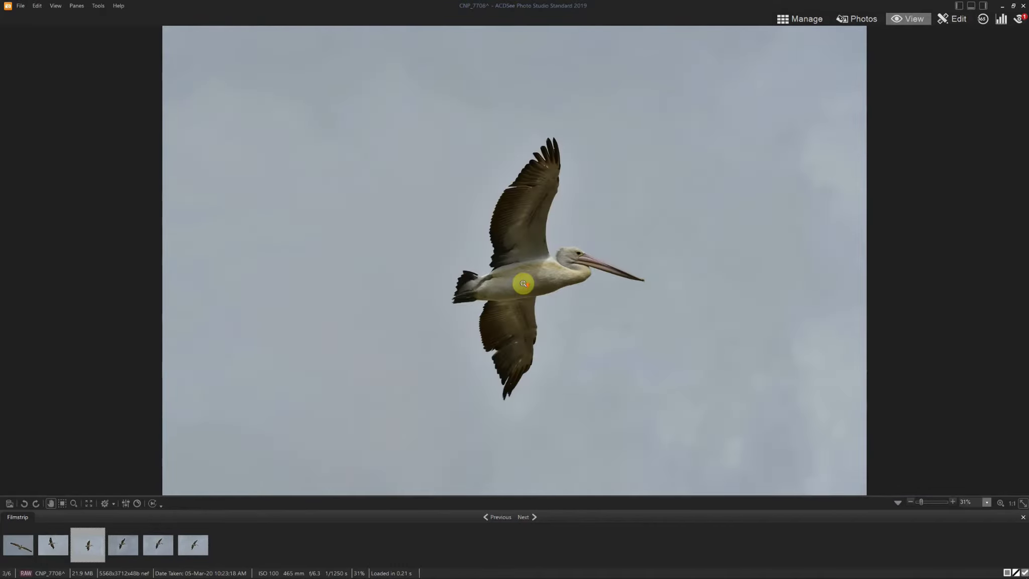
key(Delete)
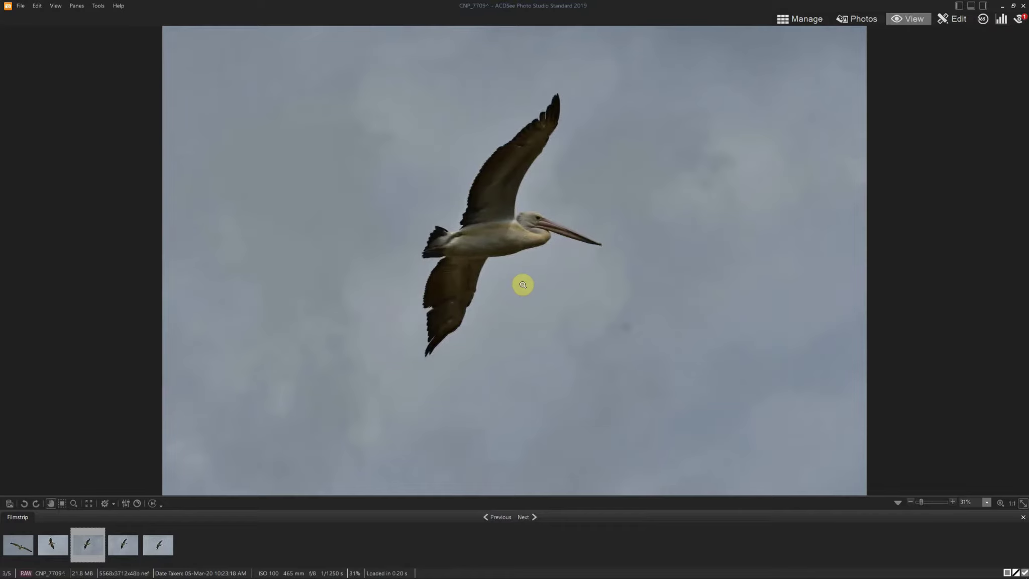
Compare CNP_7709 with CNP_7706, then with CNP_7710 and CNP_7711, and delete CNP_7710.
scroll(522, 284, down, 1)
scroll(522, 285, up, 1)
scroll(523, 285, up, 1)
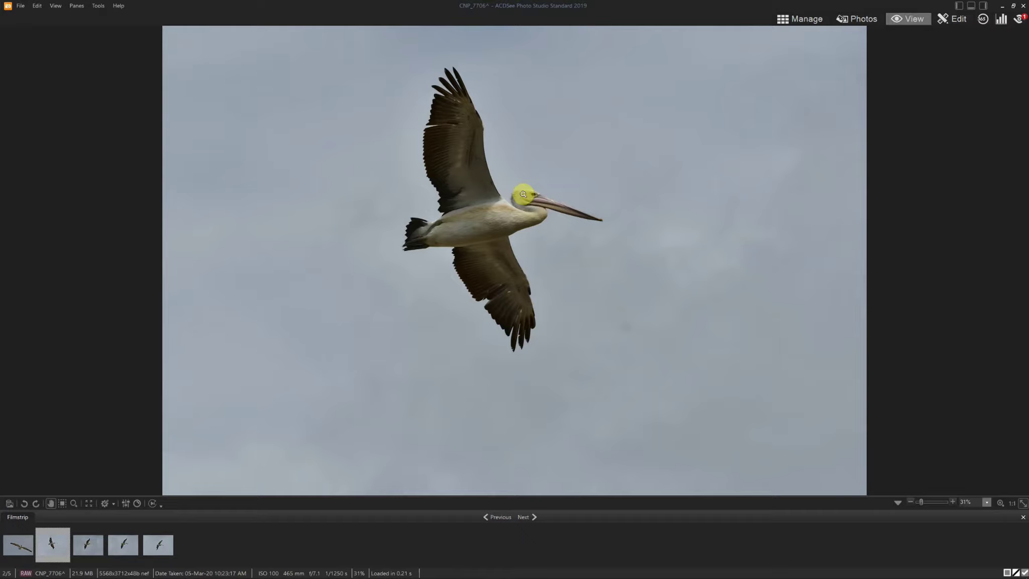
scroll(522, 193, down, 1)
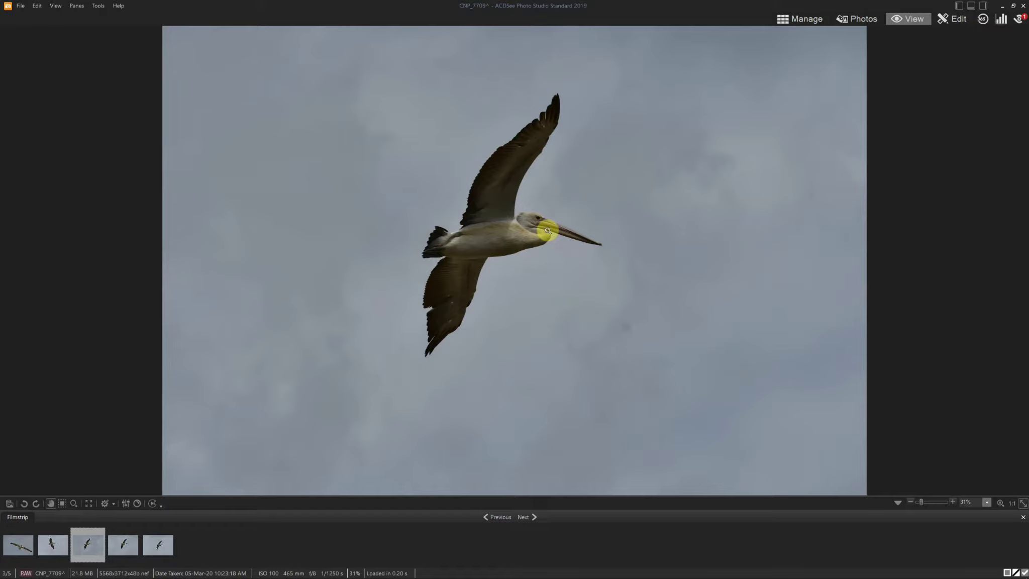
scroll(547, 230, down, 1)
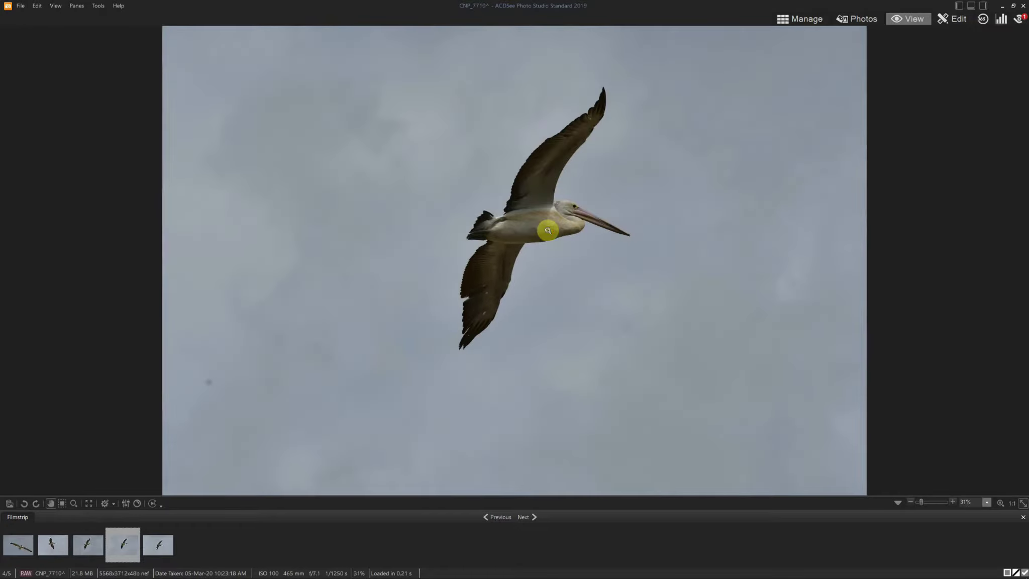
scroll(567, 223, up, 1)
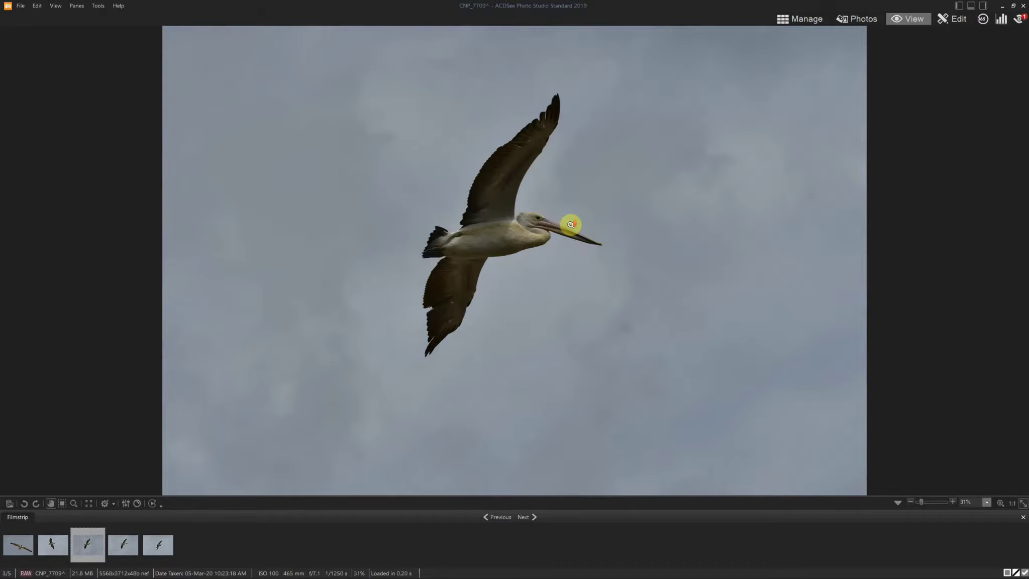
scroll(570, 225, down, 1)
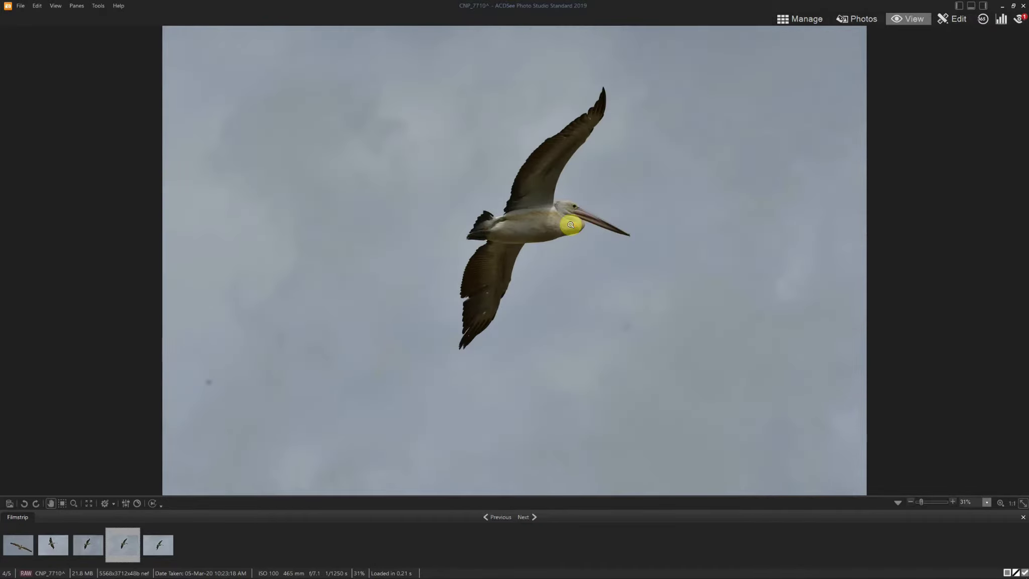
scroll(572, 224, down, 1)
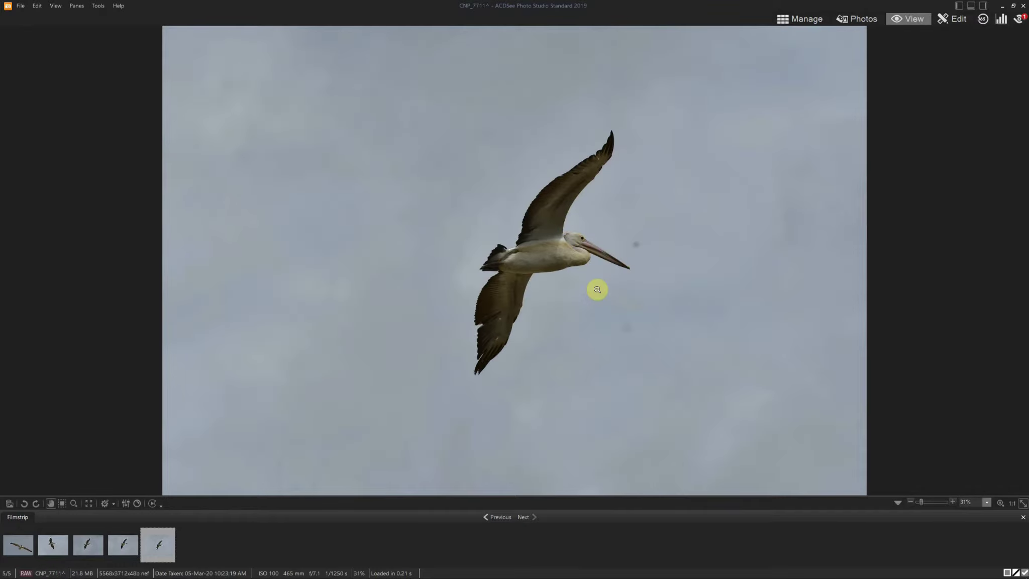
scroll(597, 289, up, 1)
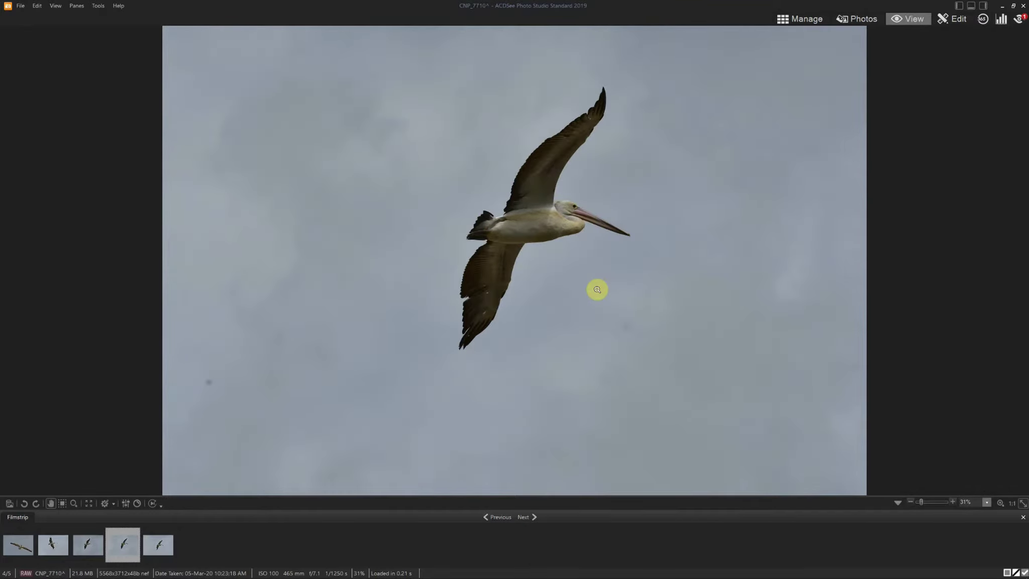
key(Delete)
Inspect the pelican in CNP_7711 at 100% zoom and at full frame, and delete CNP_7711.
click(583, 260)
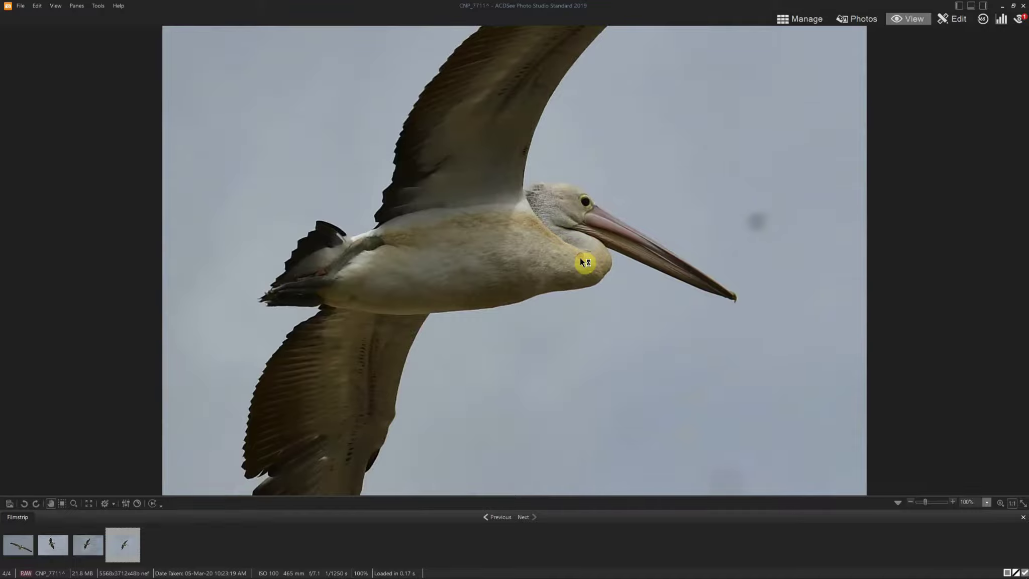
double_click(585, 262)
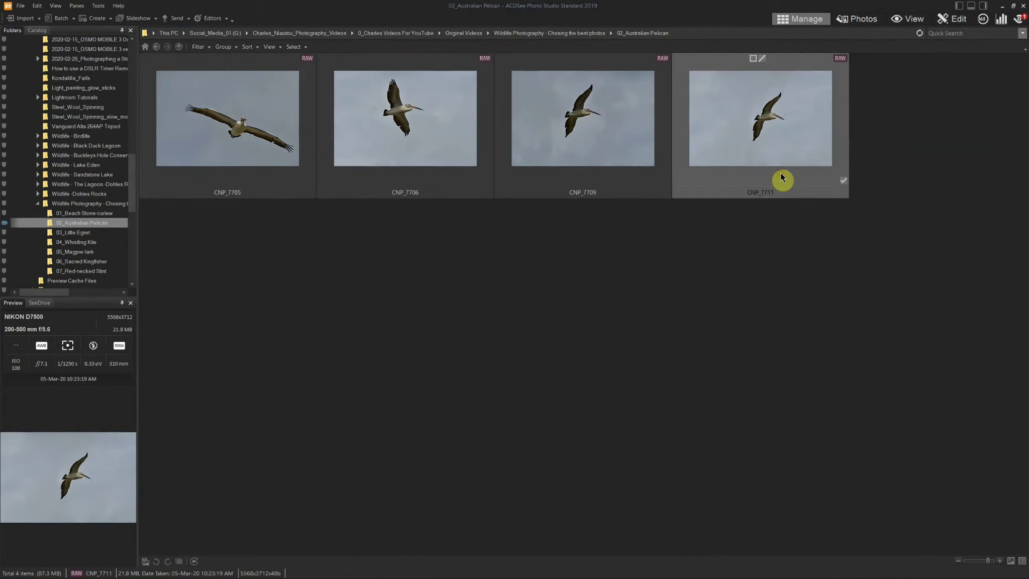
double_click(772, 154)
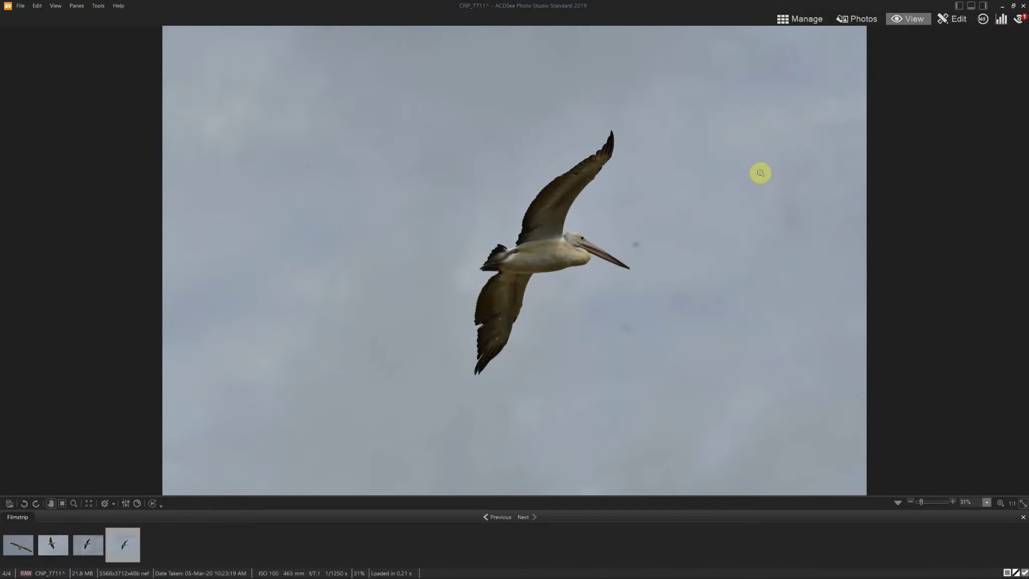
key(Delete)
Review the pelican frames CNP_7705 and CNP_7706, checking the lower wing of CNP_7706 at 100% zoom, and return to the thumbnail overview.
scroll(694, 231, up, 1)
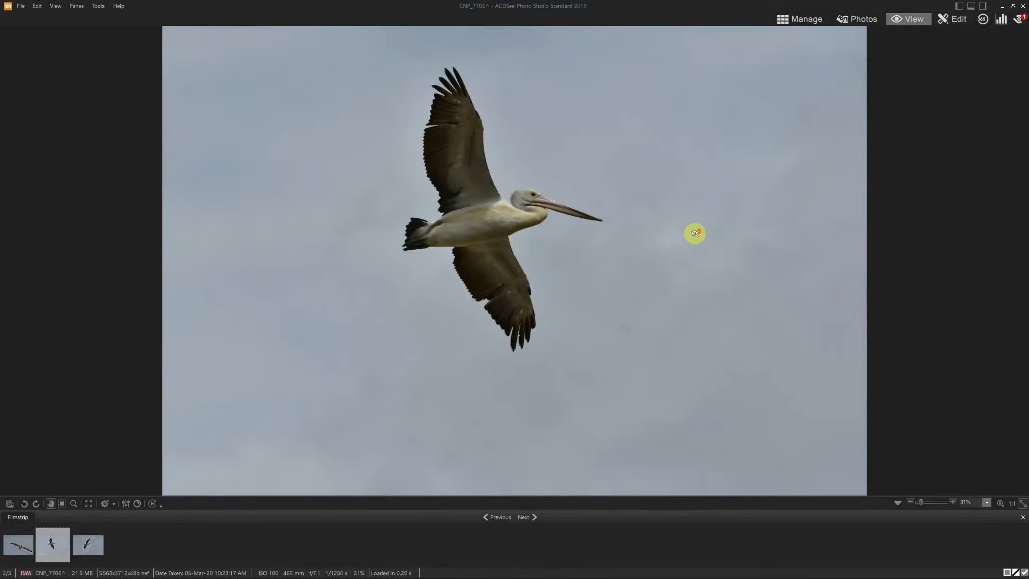
scroll(694, 234, up, 1)
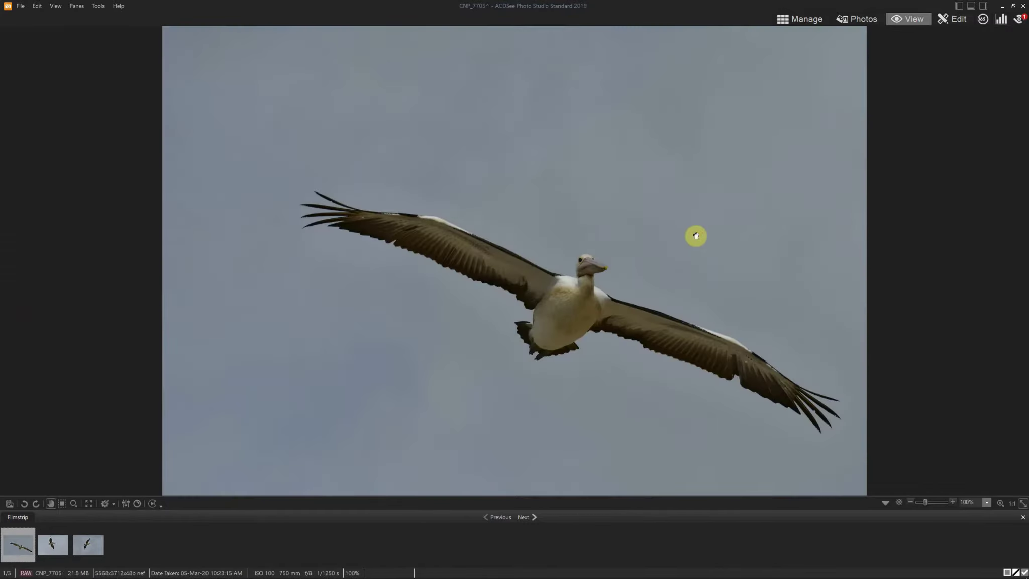
double_click(696, 233)
double_click(296, 135)
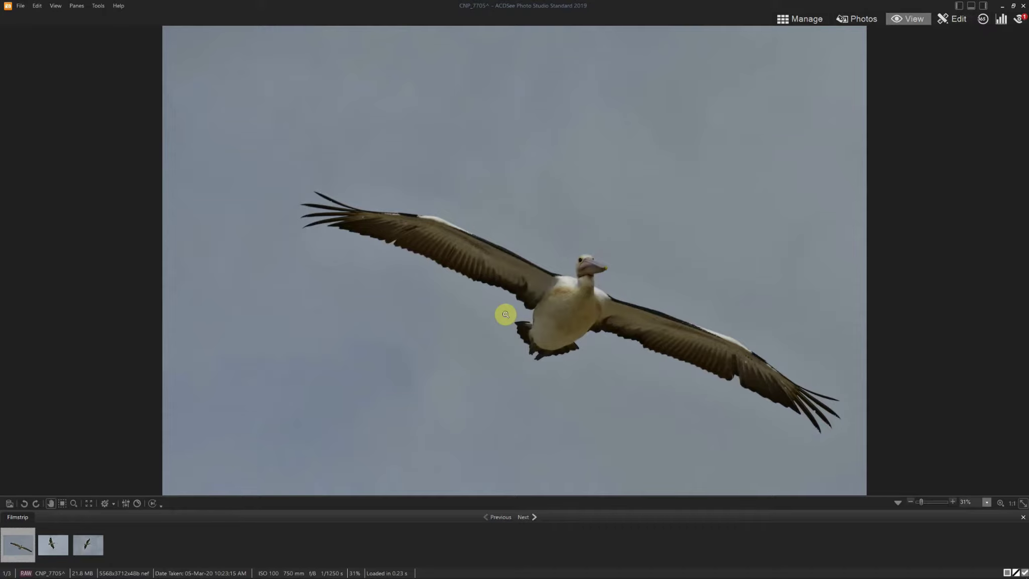
scroll(526, 310, down, 1)
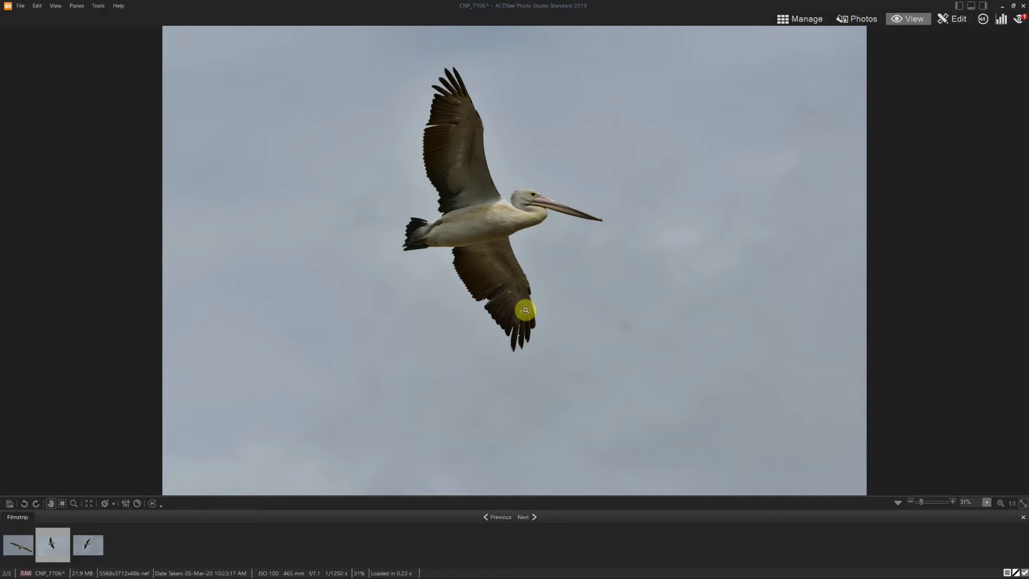
click(490, 296)
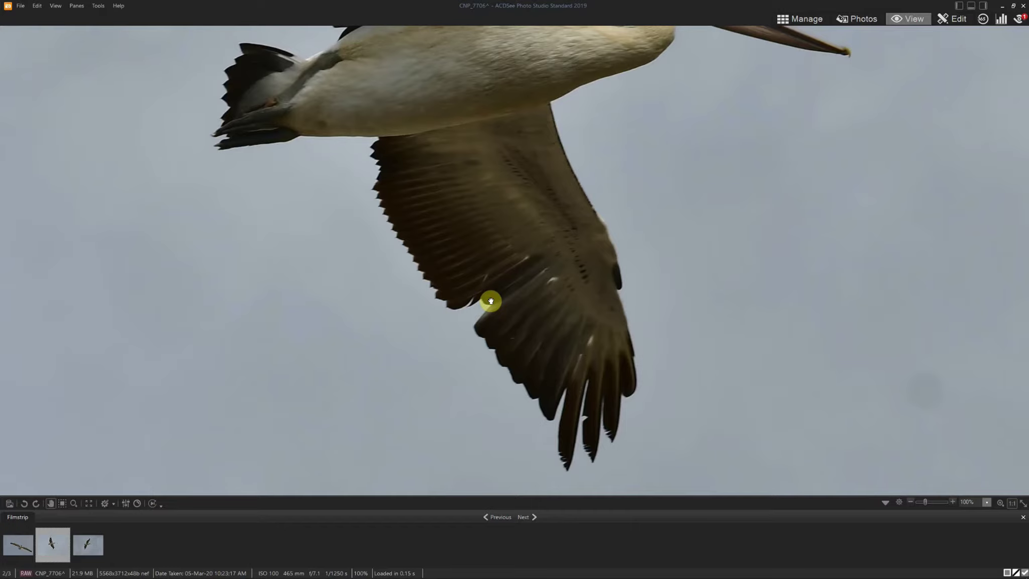
click(491, 301)
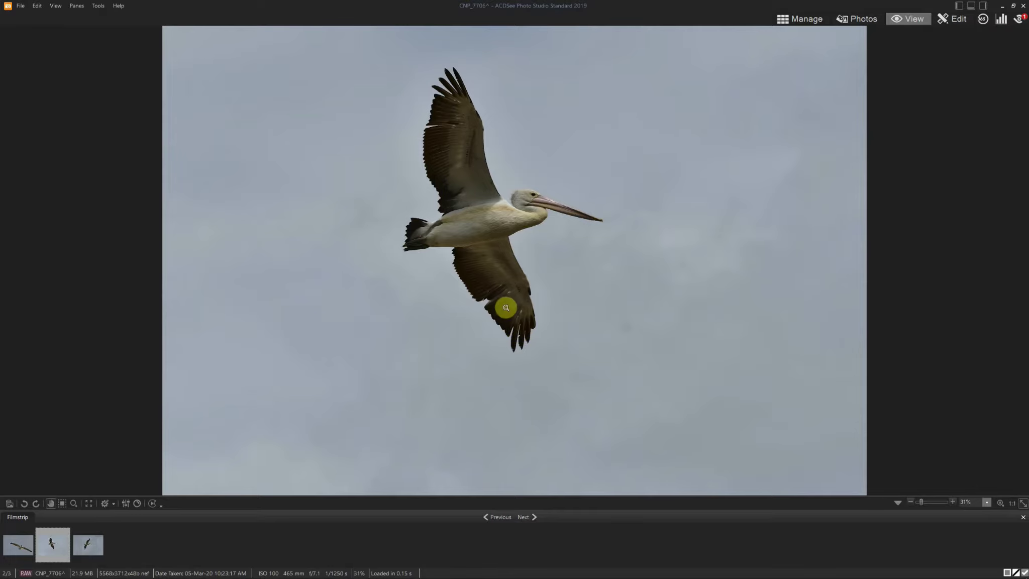
scroll(503, 240, up, 1)
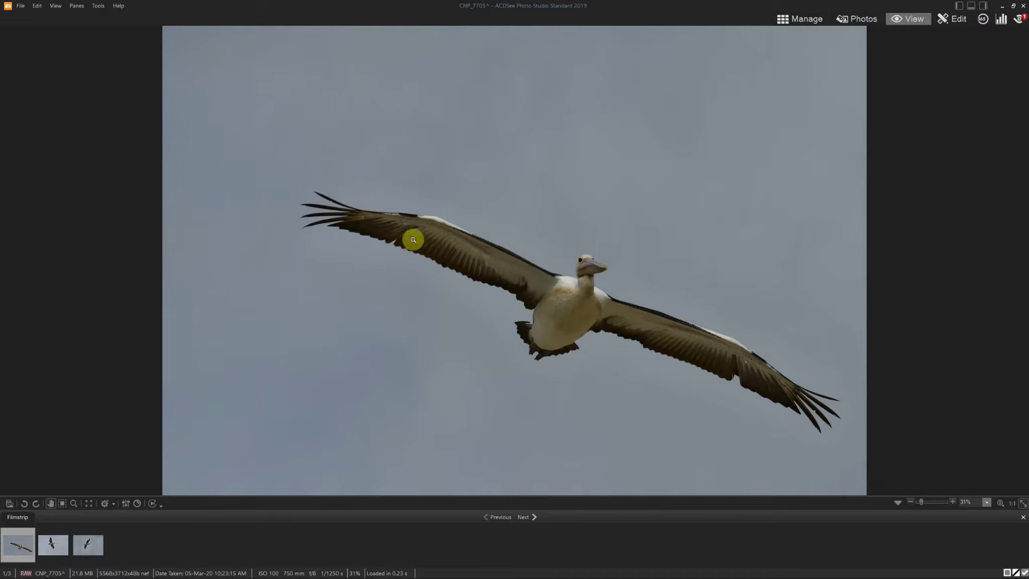
double_click(723, 352)
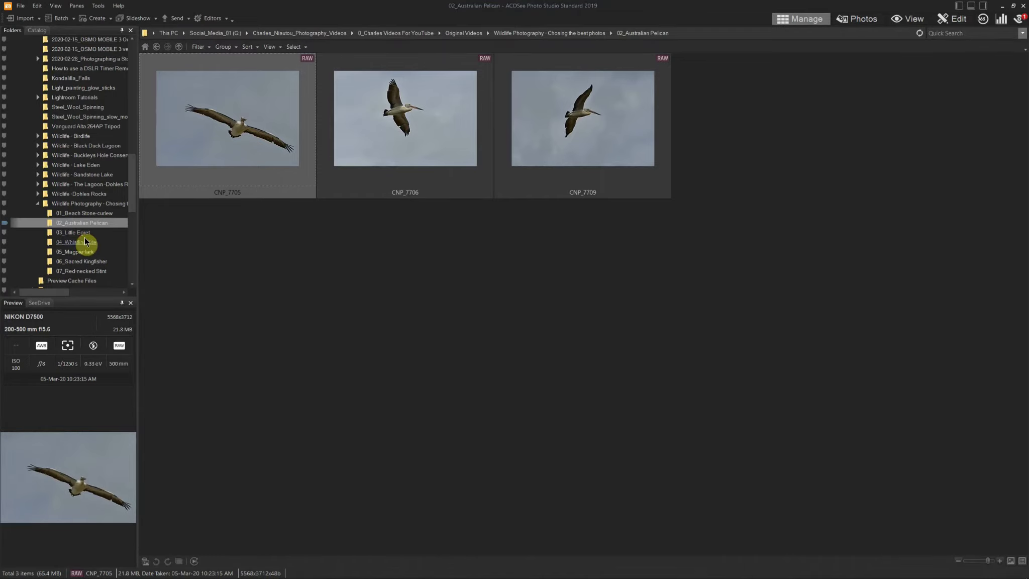
Switch to the 03_Little Egret folder and open its first photo, CNP_7138, in the full-size view.
click(85, 242)
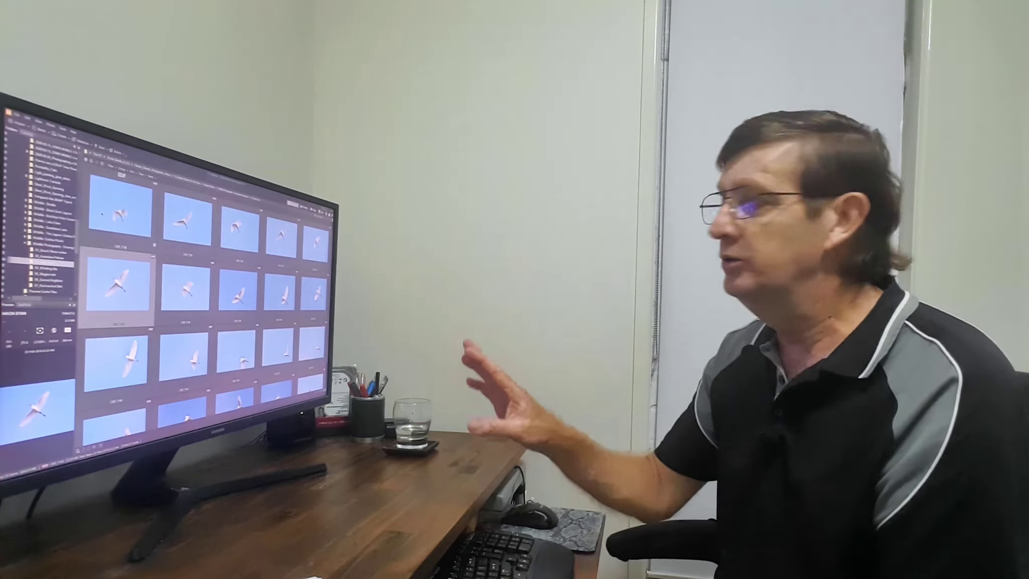
click(218, 135)
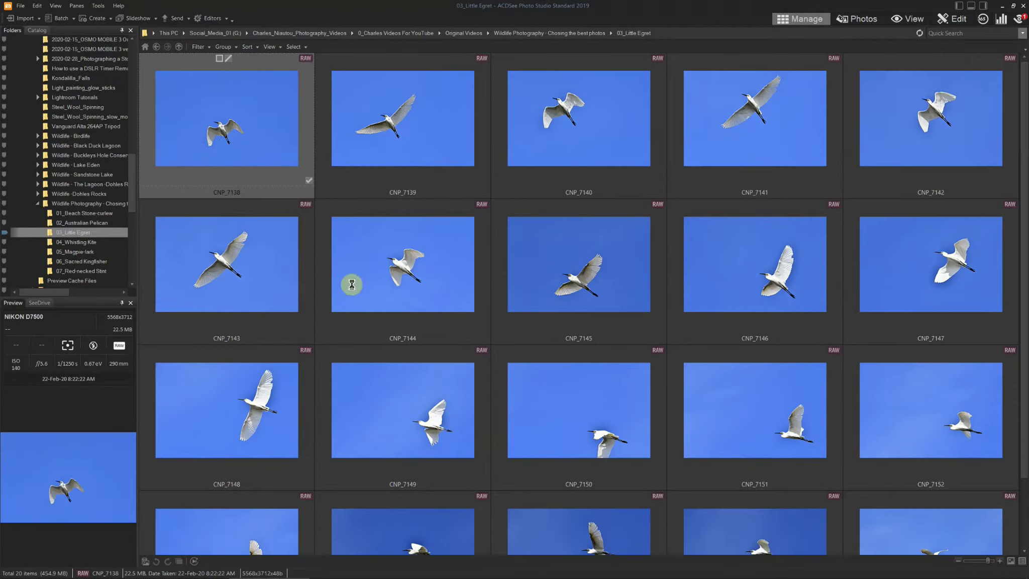
key(Return)
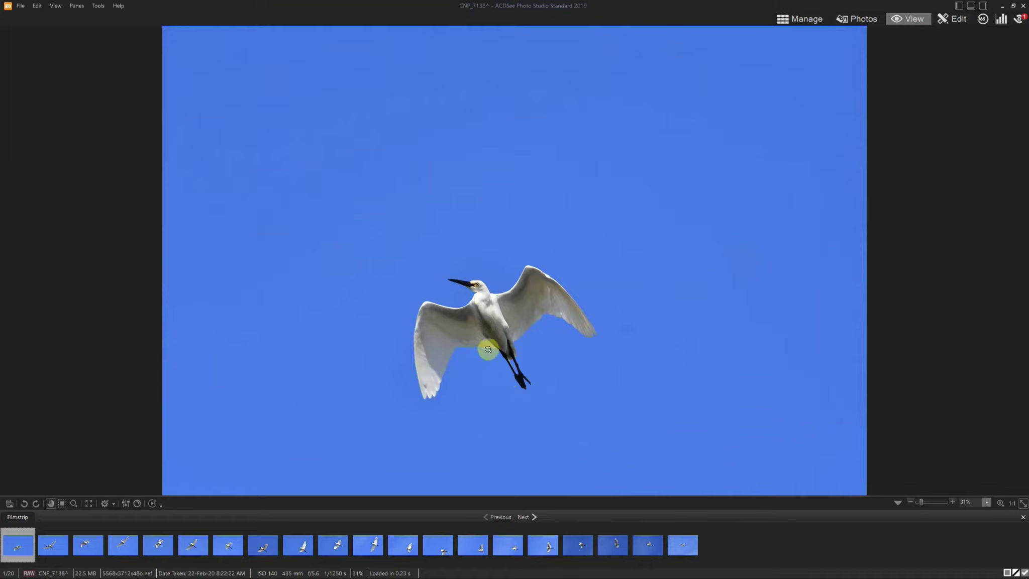
Browse the little egret frames from CNP_7138 to CNP_7148 and examine the head in CNP_7148 at 100% zoom.
scroll(492, 352, down, 2)
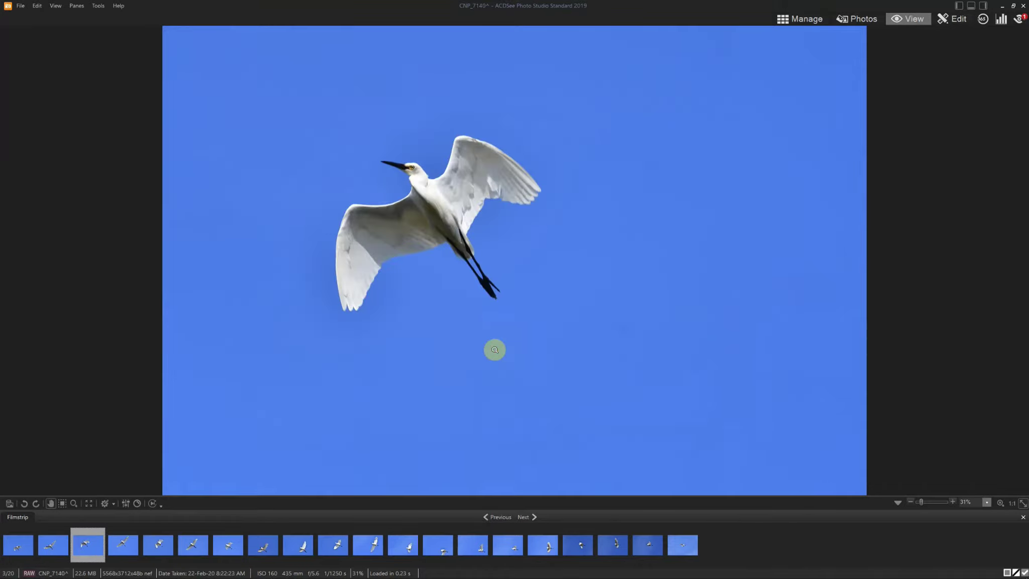
scroll(494, 349, down, 1)
scroll(494, 350, down, 2)
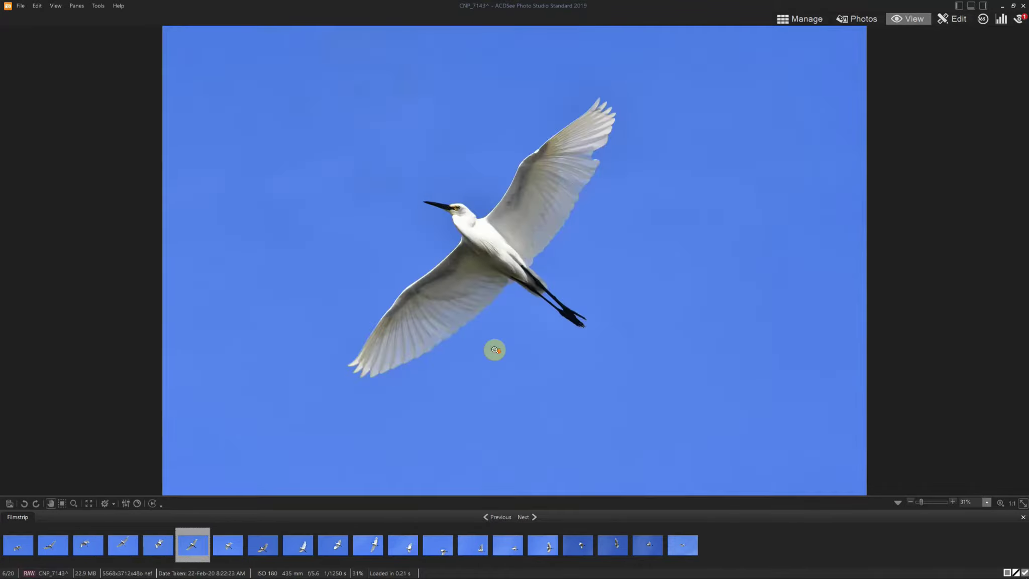
scroll(495, 349, down, 1)
scroll(495, 349, down, 1)
scroll(495, 349, up, 2)
scroll(495, 349, down, 1)
scroll(495, 349, down, 1)
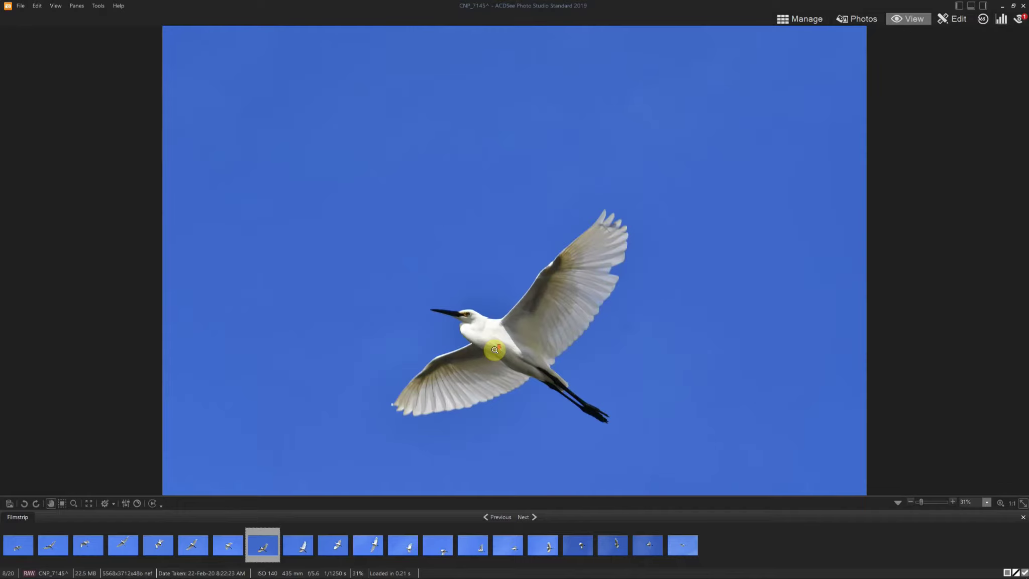
scroll(495, 349, down, 2)
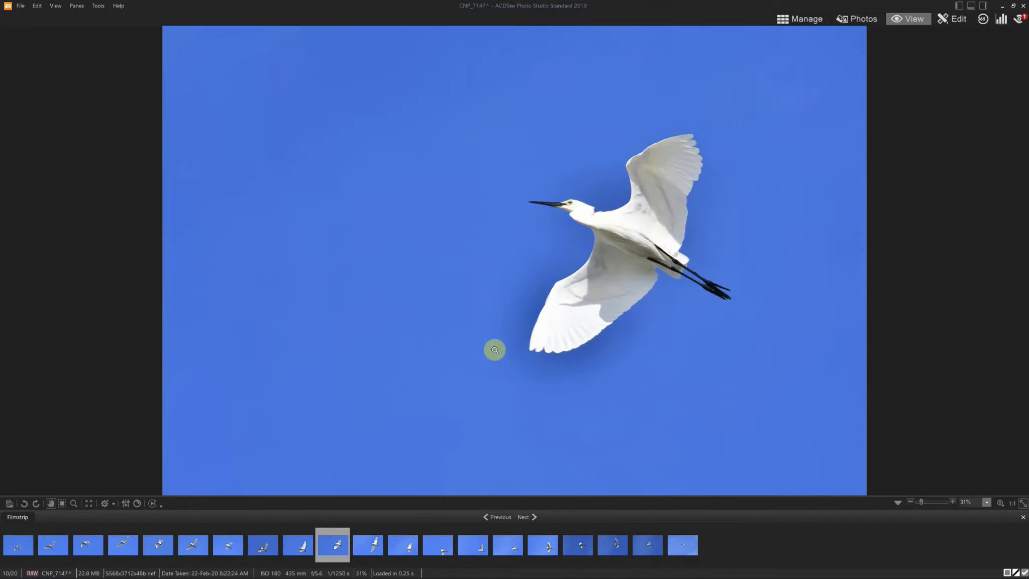
scroll(495, 350, down, 3)
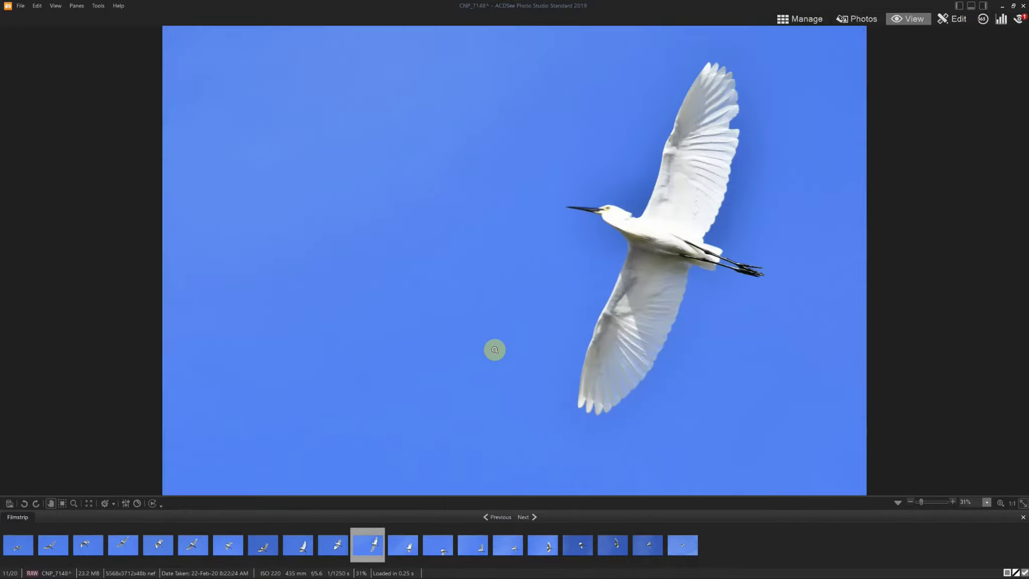
scroll(495, 350, up, 2)
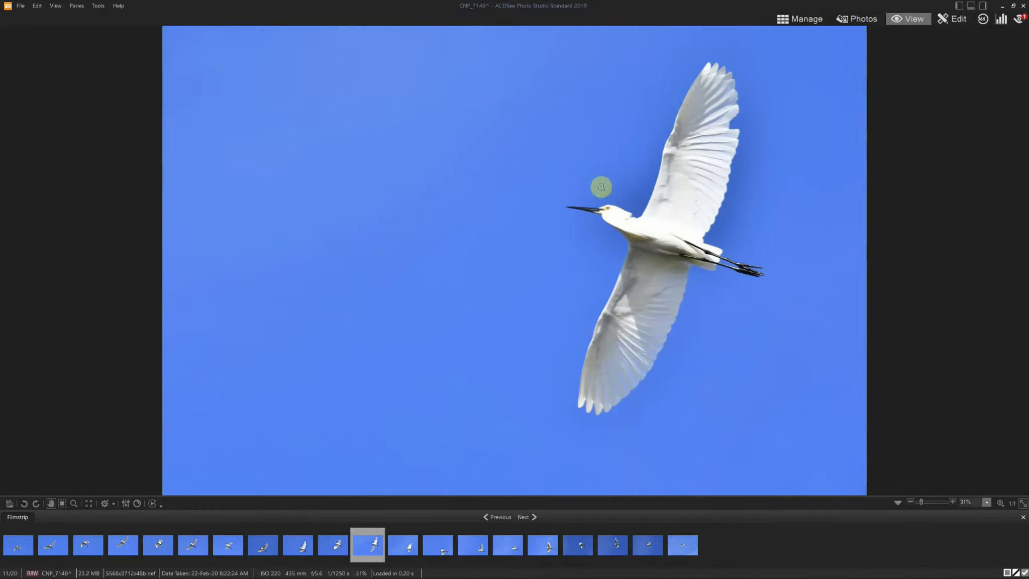
click(615, 219)
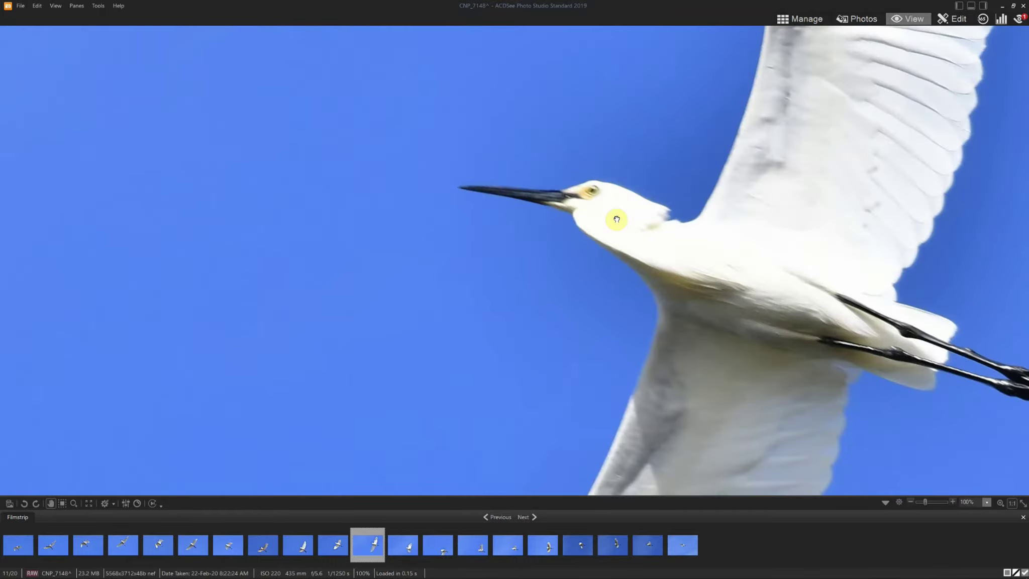
click(616, 219)
Browse the remaining egret frames through CNP_7157 and return to the first photo, CNP_7138.
scroll(614, 217, down, 3)
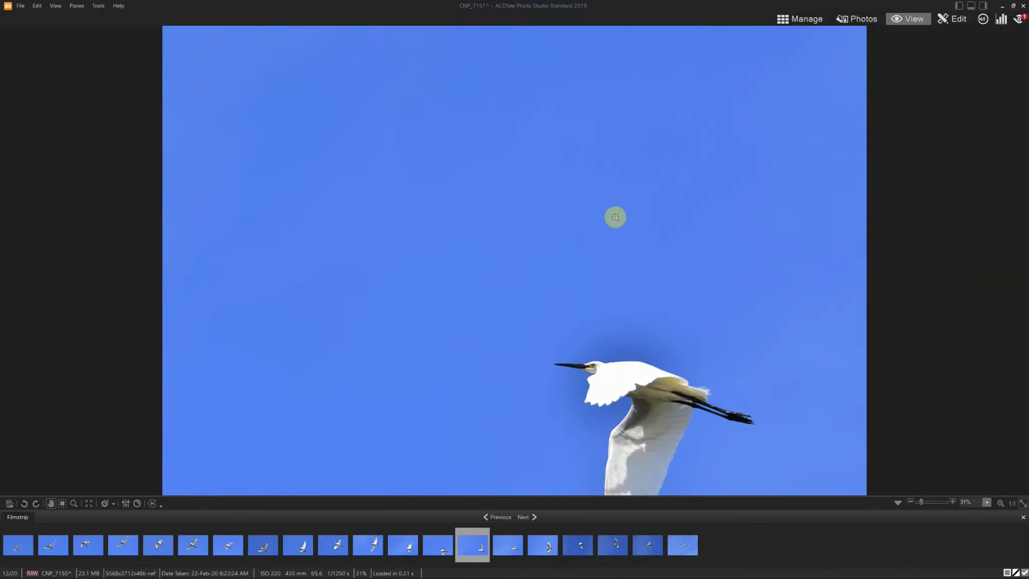
scroll(615, 217, down, 3)
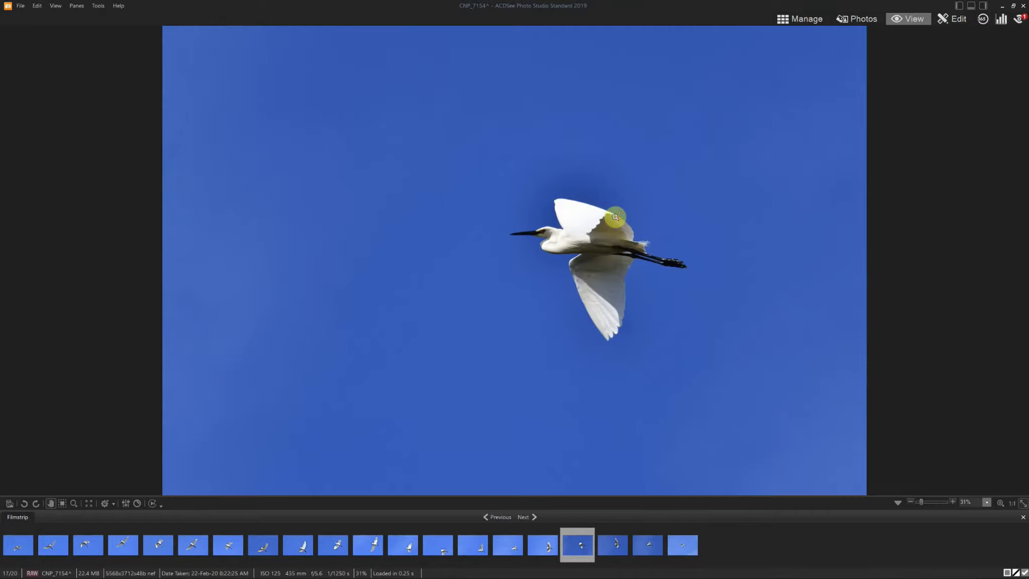
scroll(614, 217, down, 3)
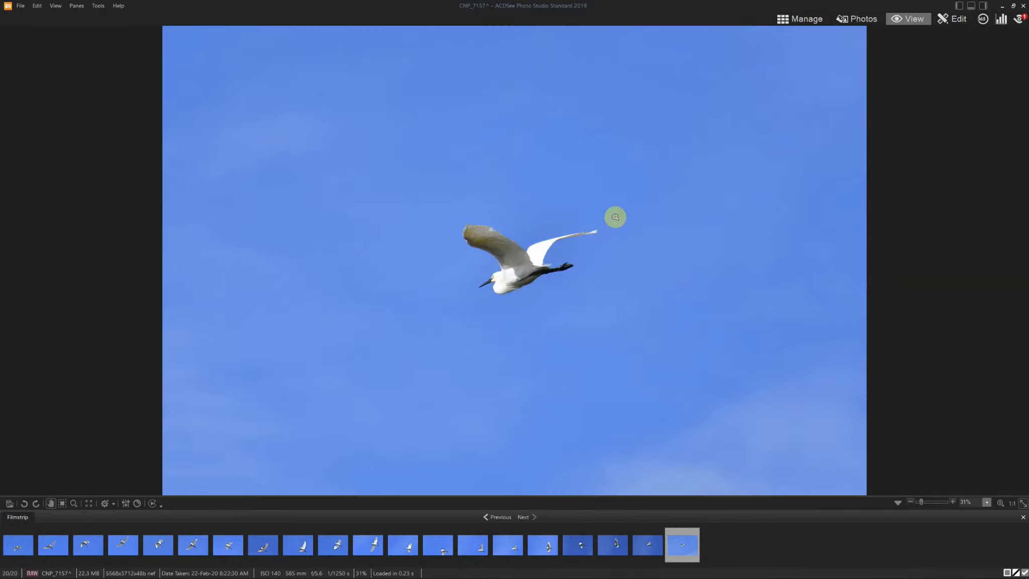
scroll(615, 217, up, 13)
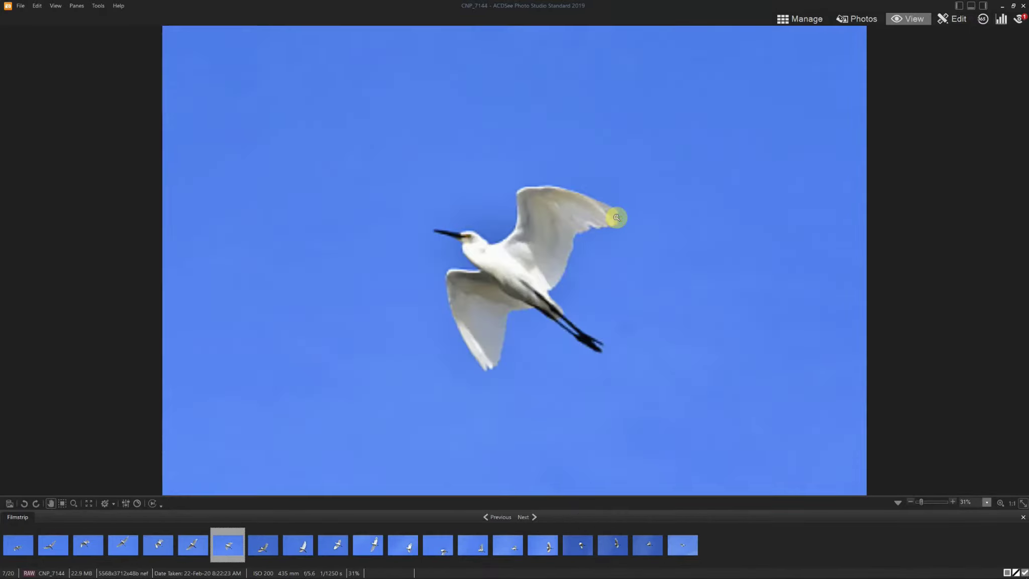
scroll(617, 217, up, 6)
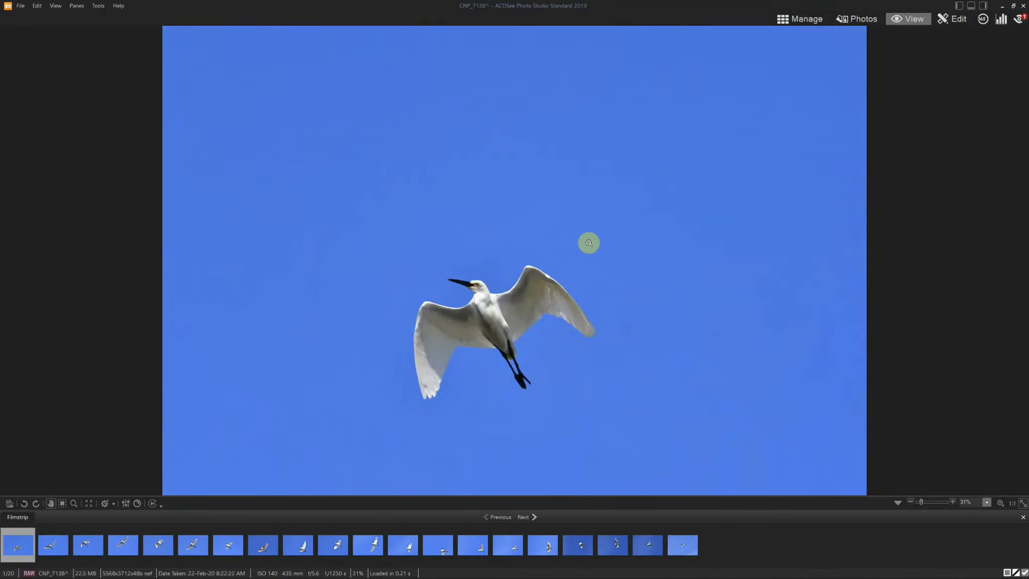
Inspect the egret in CNP_7138 up close and delete CNP_7138.
click(514, 306)
drag(522, 310, 609, 230)
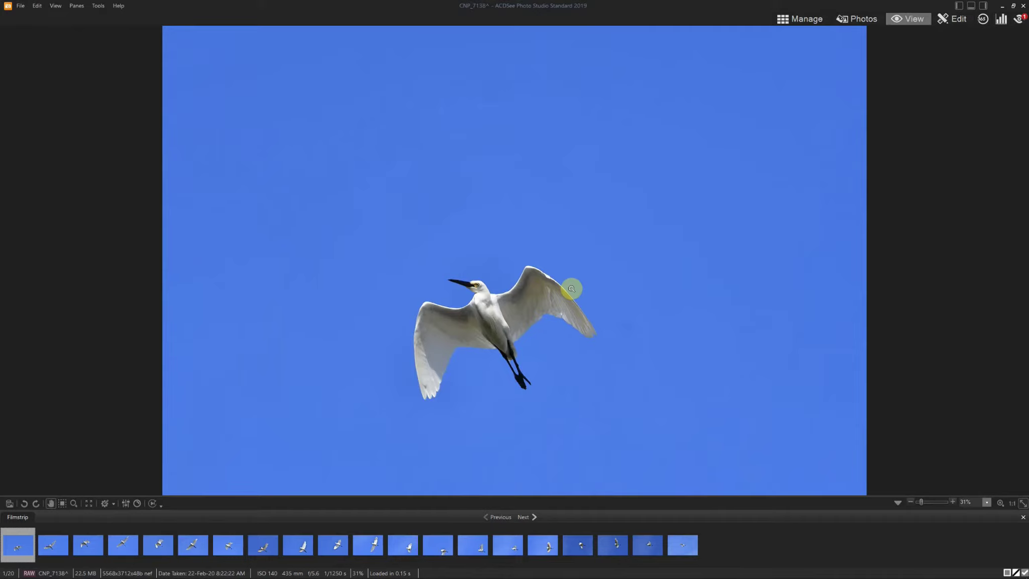
key(Delete)
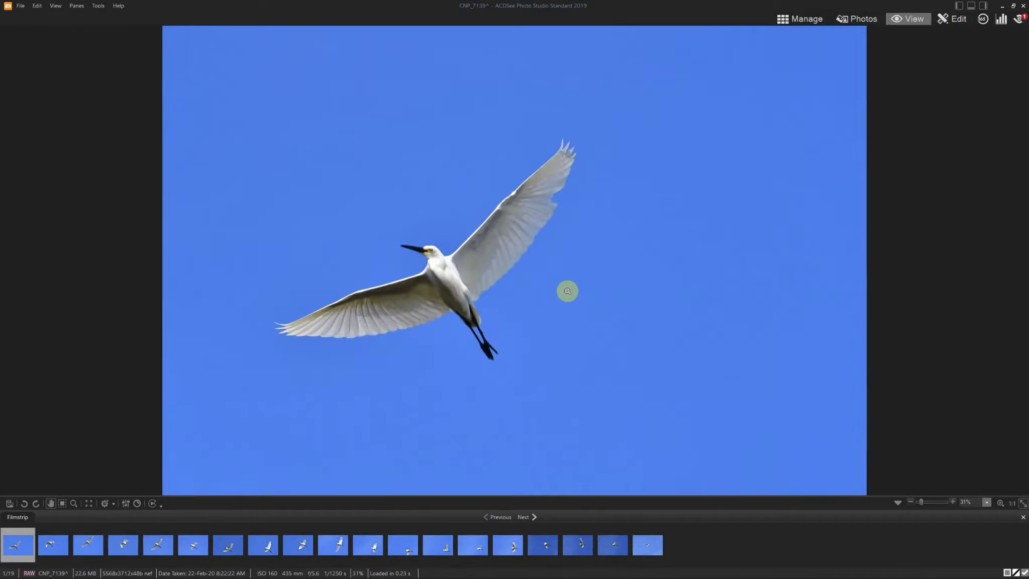
Check the egret's head in CNP_7139 and CNP_7140 at 100% zoom and delete both photos.
click(443, 267)
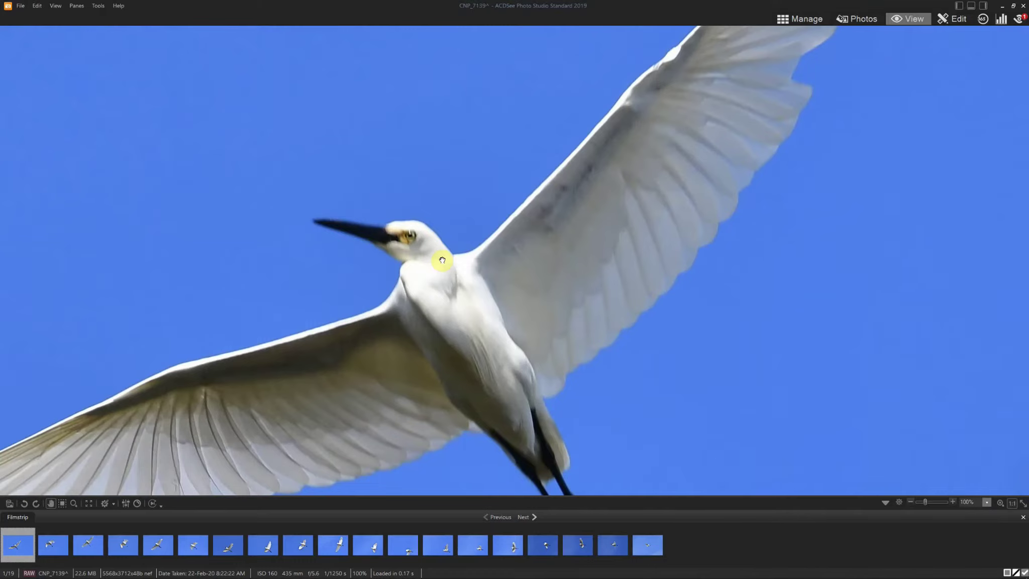
click(443, 260)
key(Delete)
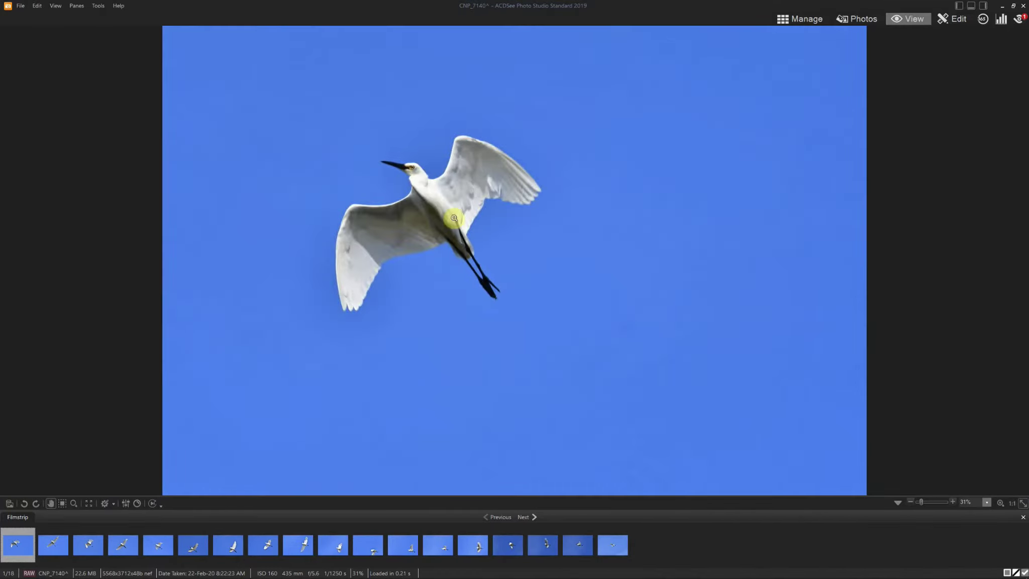
click(429, 166)
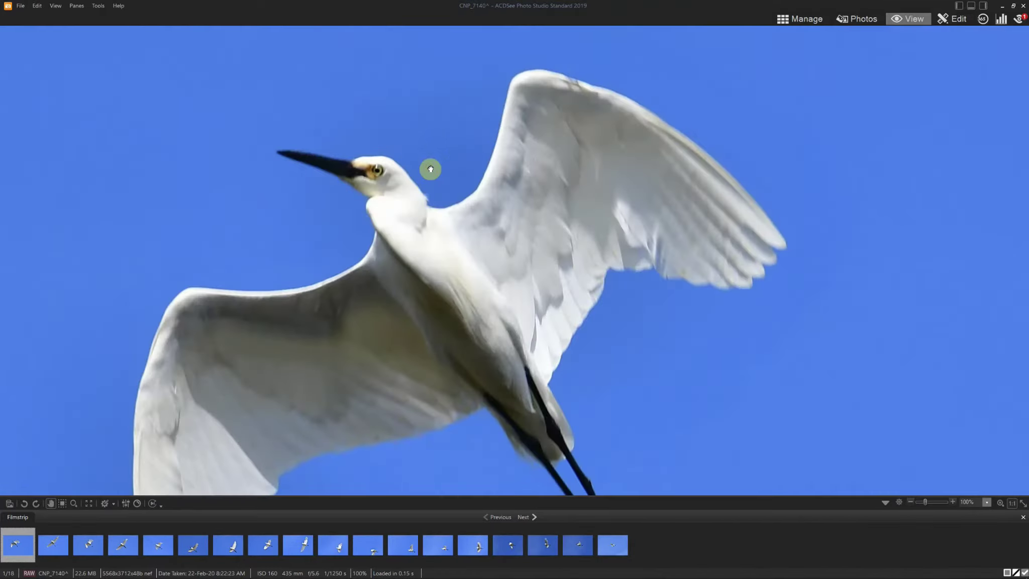
click(430, 169)
key(Delete)
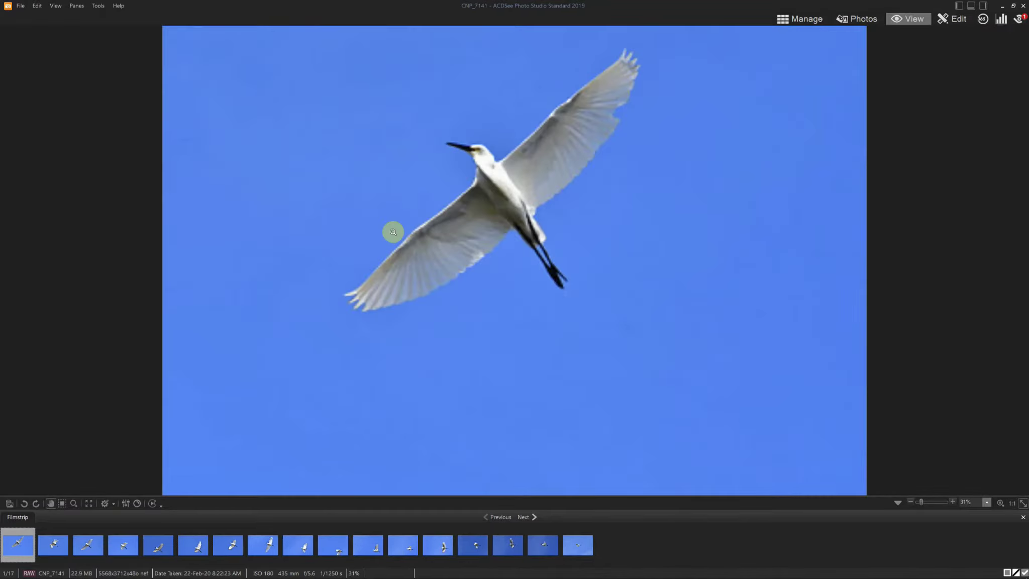
Review CNP_7141, CNP_7142 and CNP_7143, examining the head and body in CNP_7141 and CNP_7143 at 100% zoom.
click(483, 159)
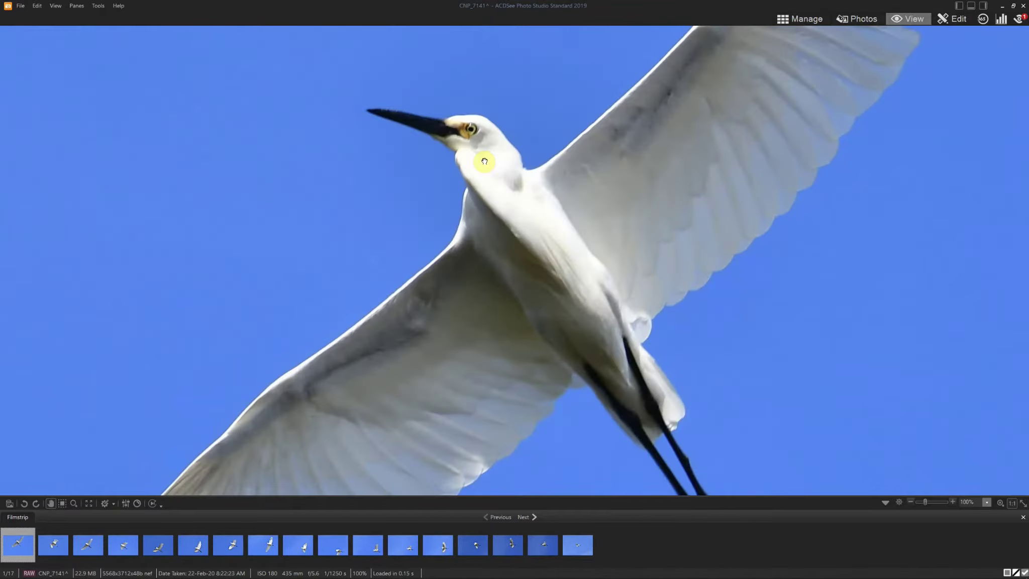
click(484, 162)
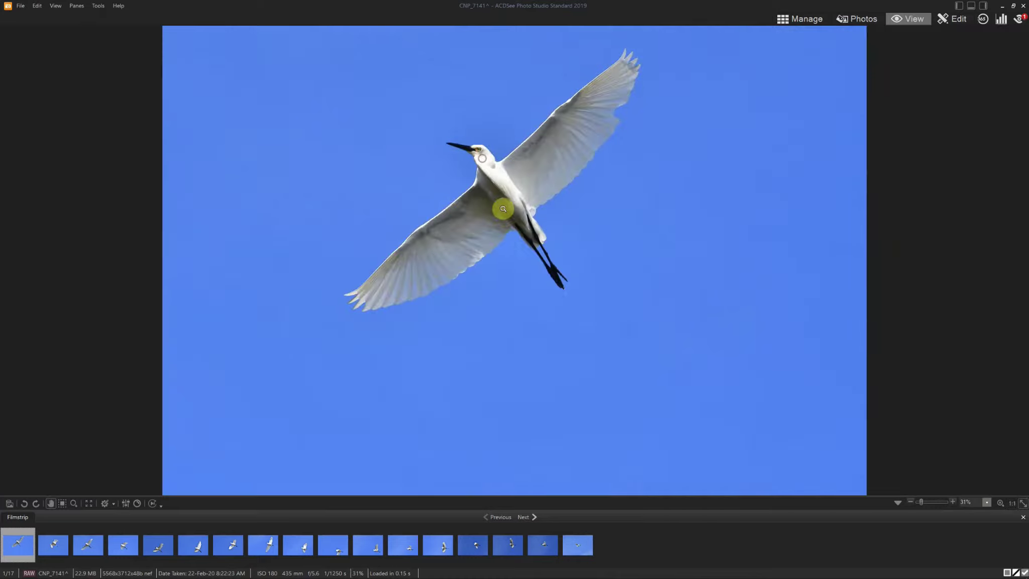
key(Right)
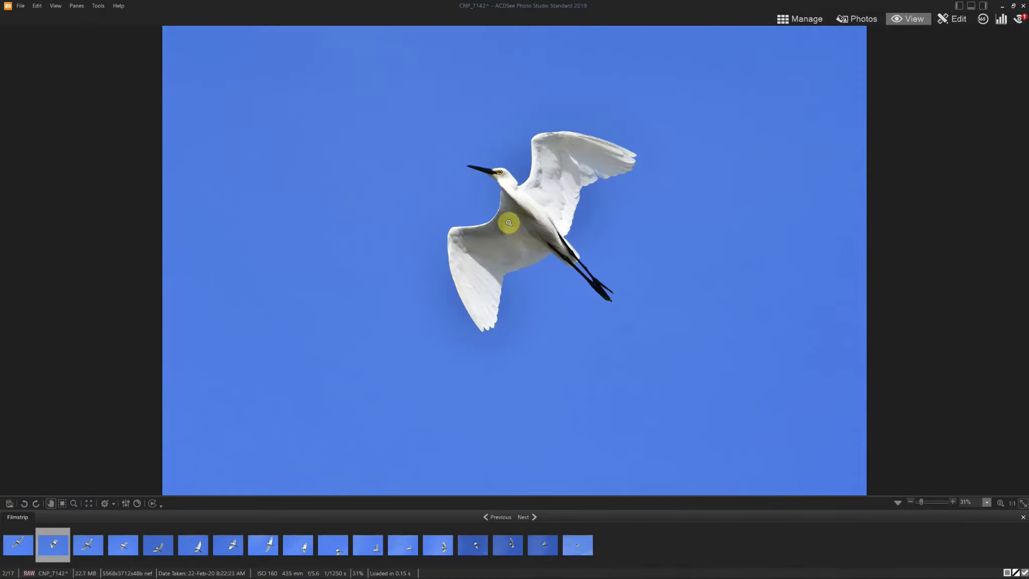
key(Right)
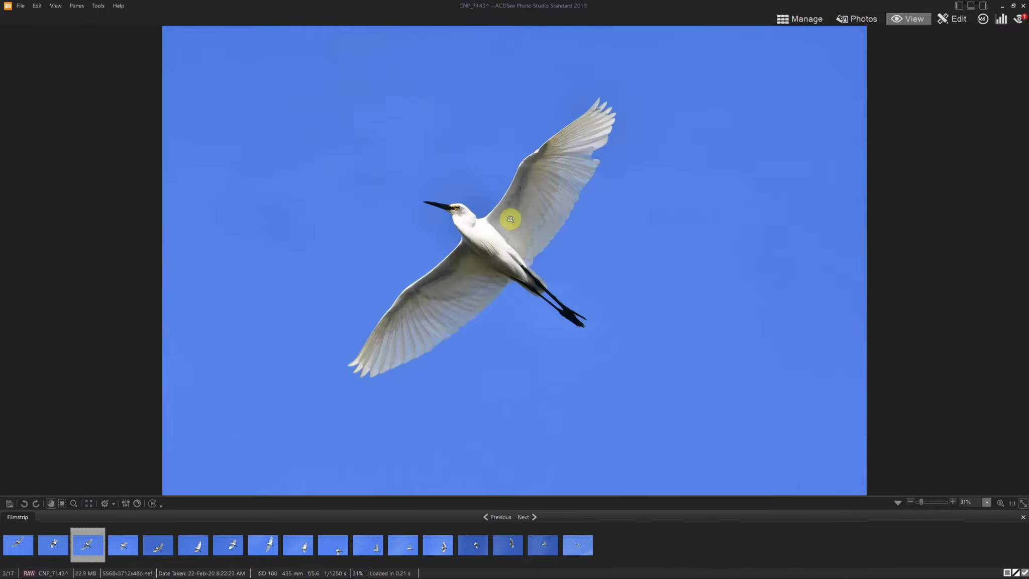
click(457, 209)
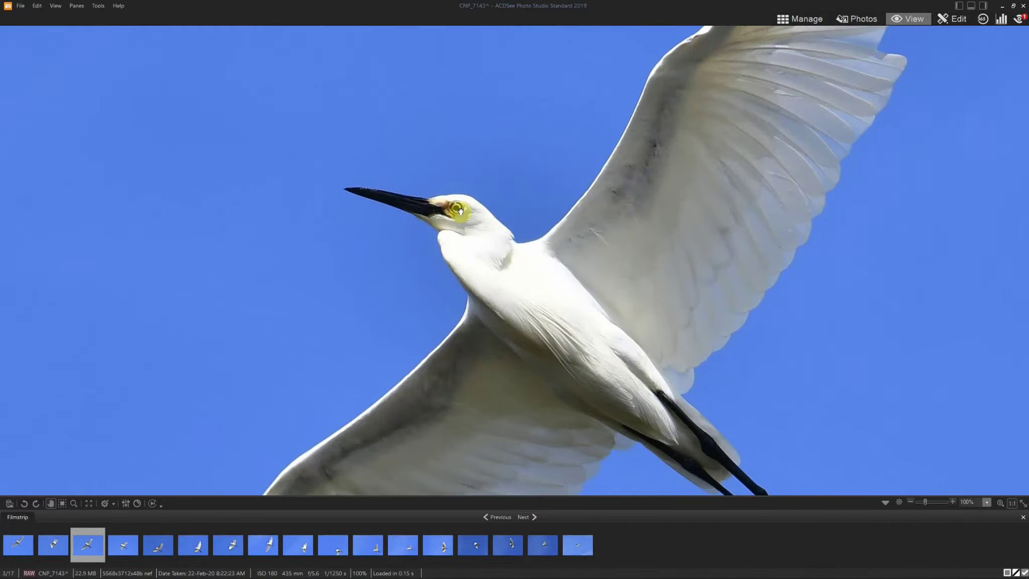
click(461, 211)
click(471, 229)
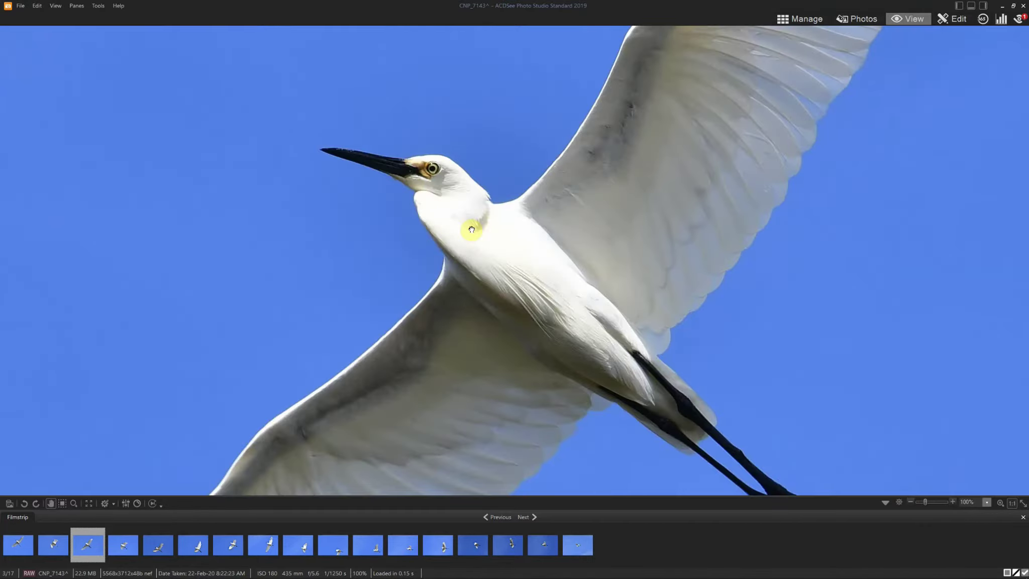
drag(471, 229, 472, 240)
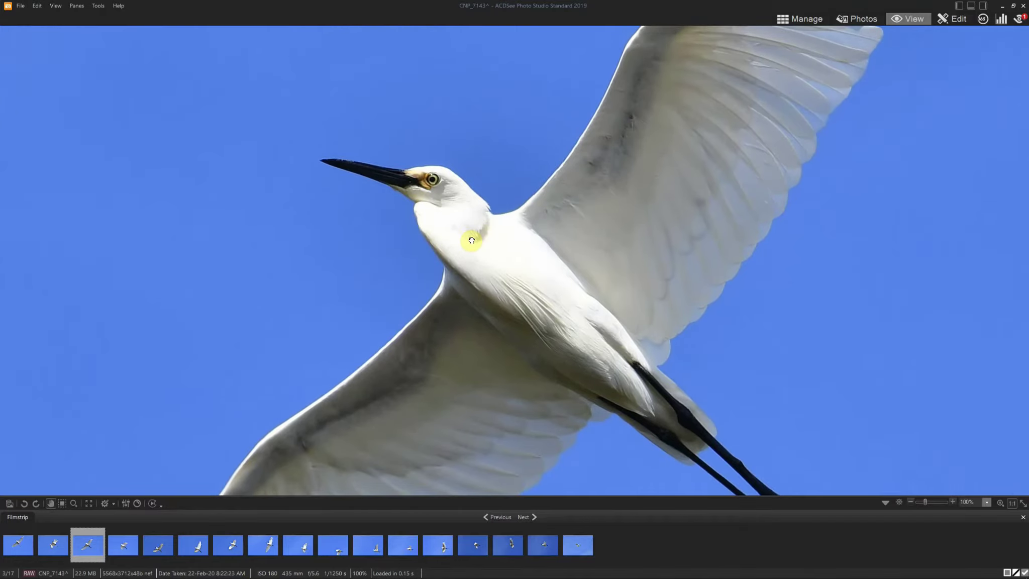
click(471, 240)
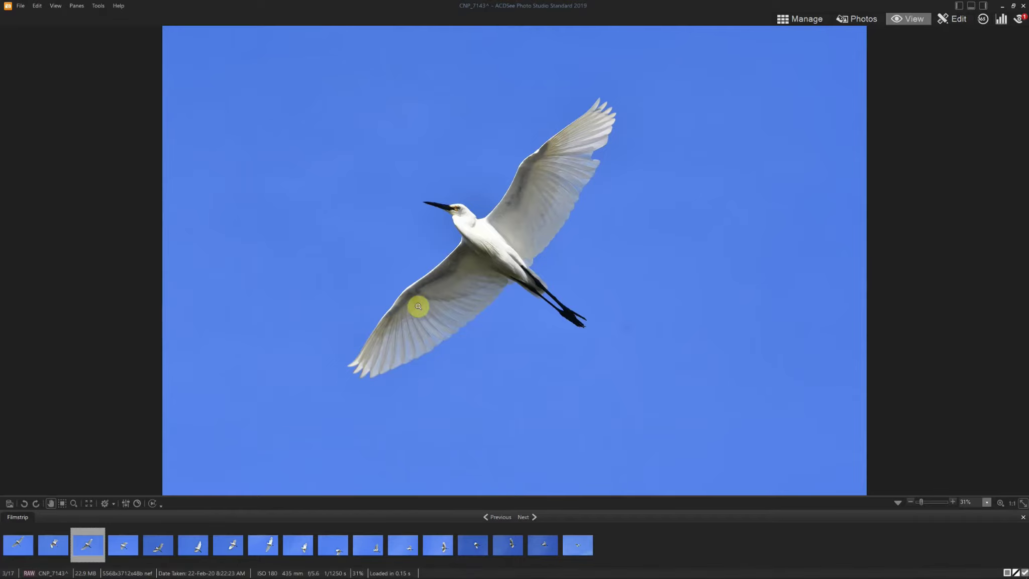
Delete CNP_7144 and CNP_7145, check the head in CNP_7146 at 100% zoom, and delete CNP_7146 as well.
scroll(452, 279, down, 1)
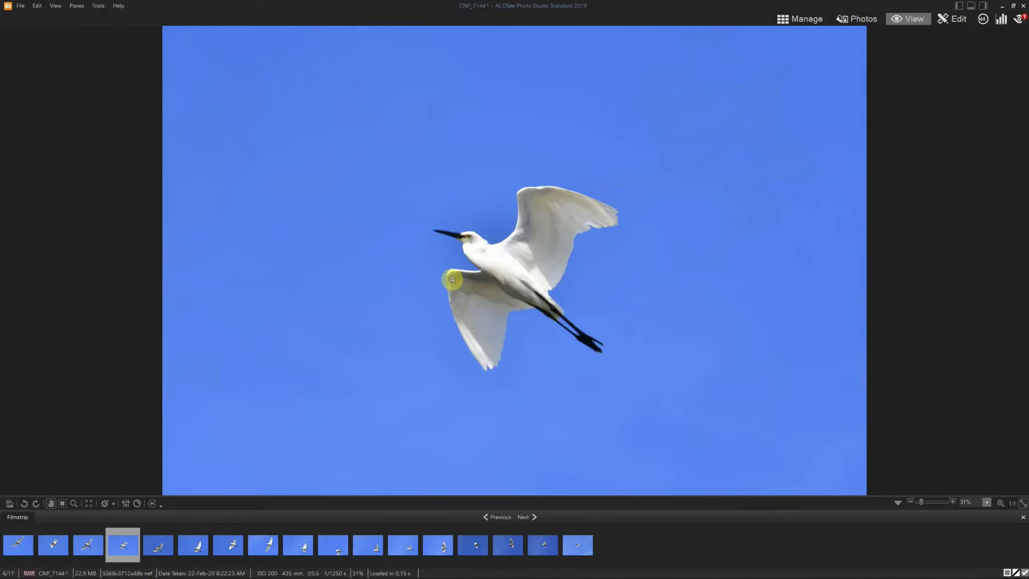
key(Delete)
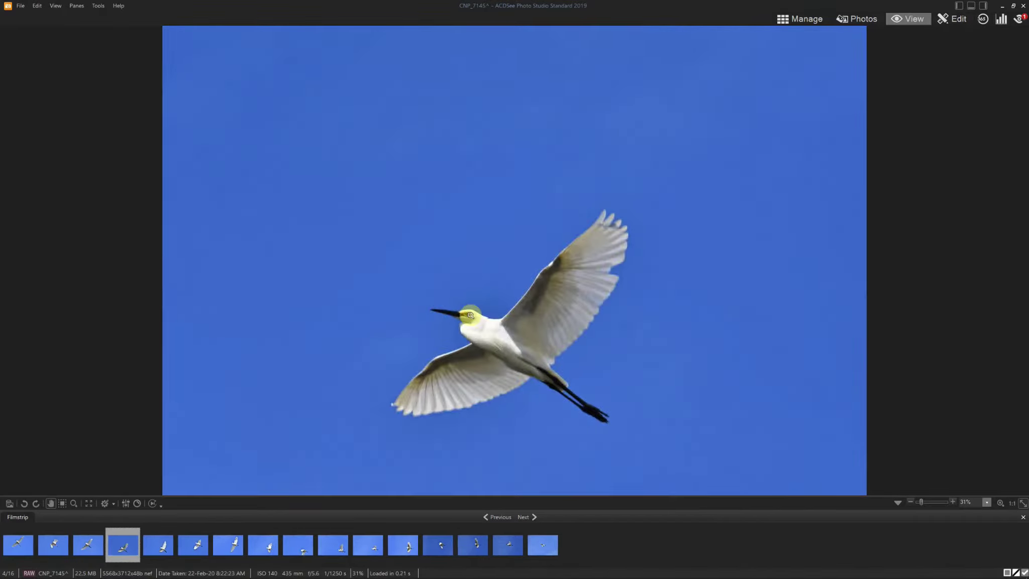
key(Delete)
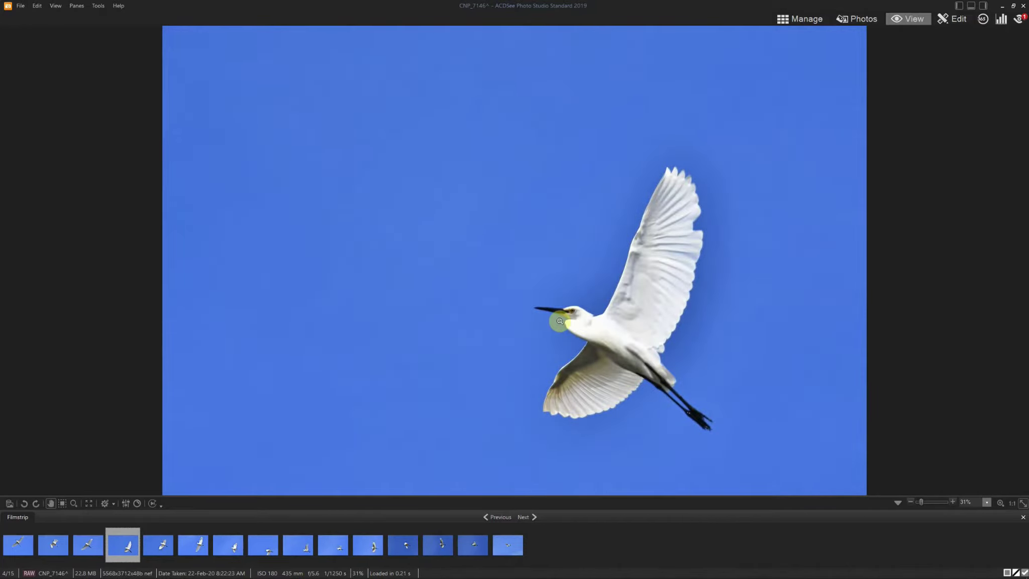
click(593, 322)
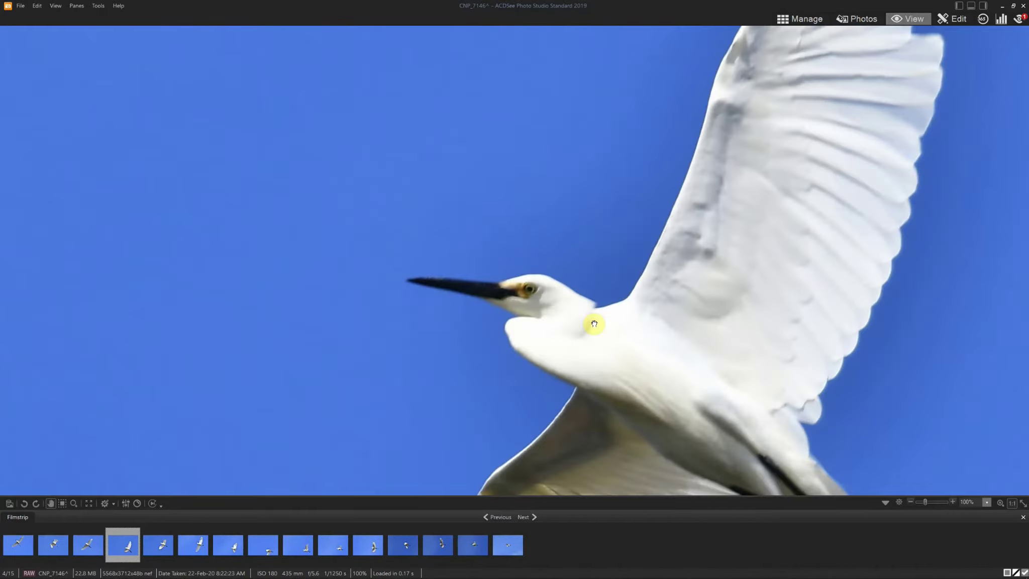
key(Delete)
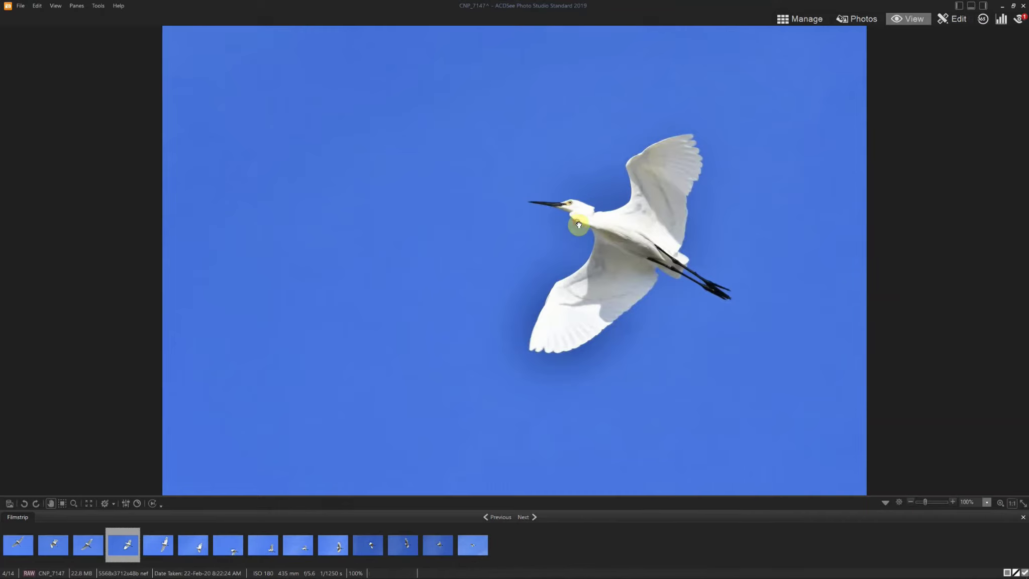
Inspect the egret in CNP_7147 up close and at full frame.
click(578, 224)
click(579, 225)
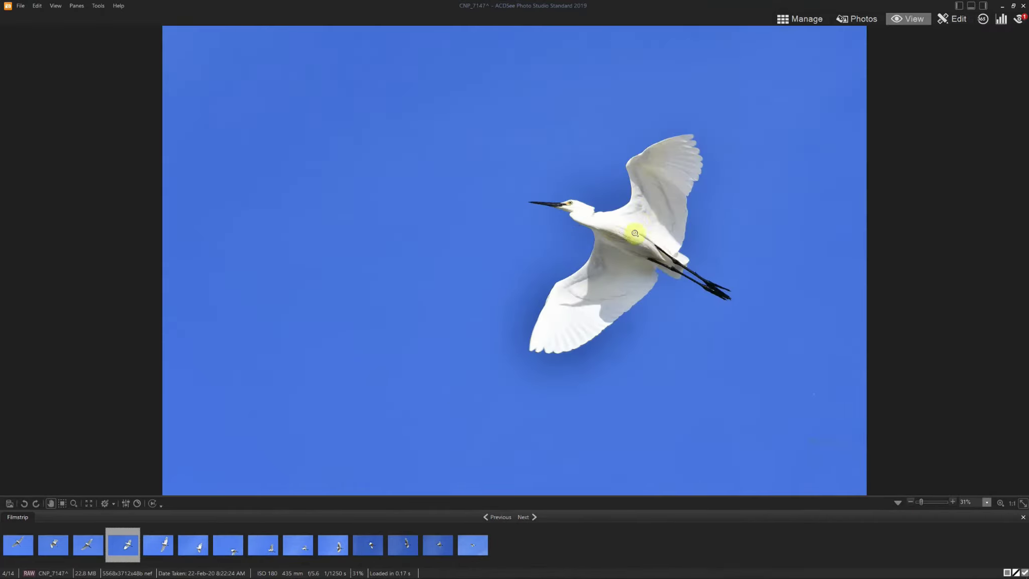
click(599, 223)
click(599, 223)
Inspect the head and body of the egret in CNP_7148 at 100% zoom and delete CNP_7148.
key(Right)
click(620, 212)
drag(622, 214, 577, 226)
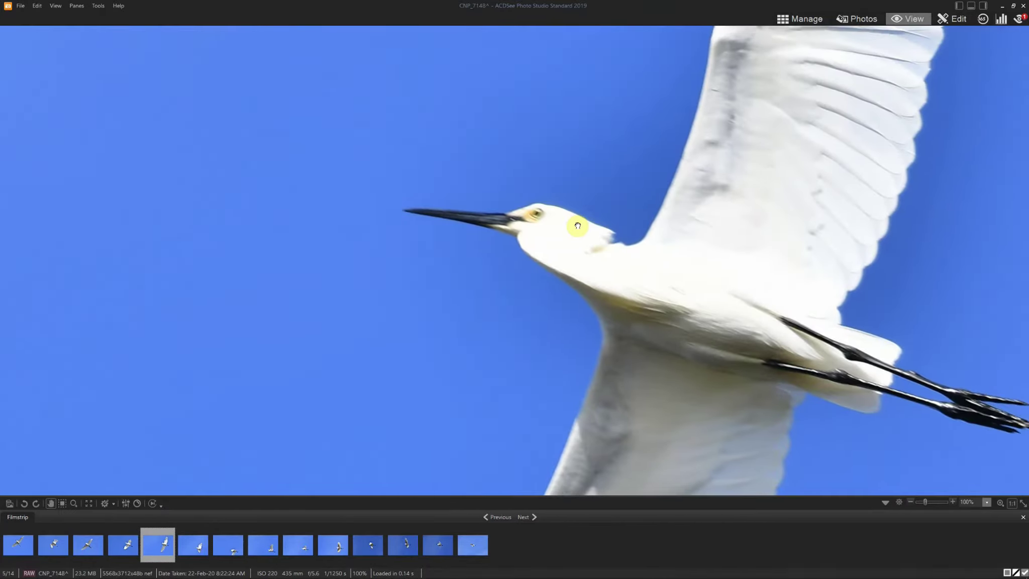
click(578, 225)
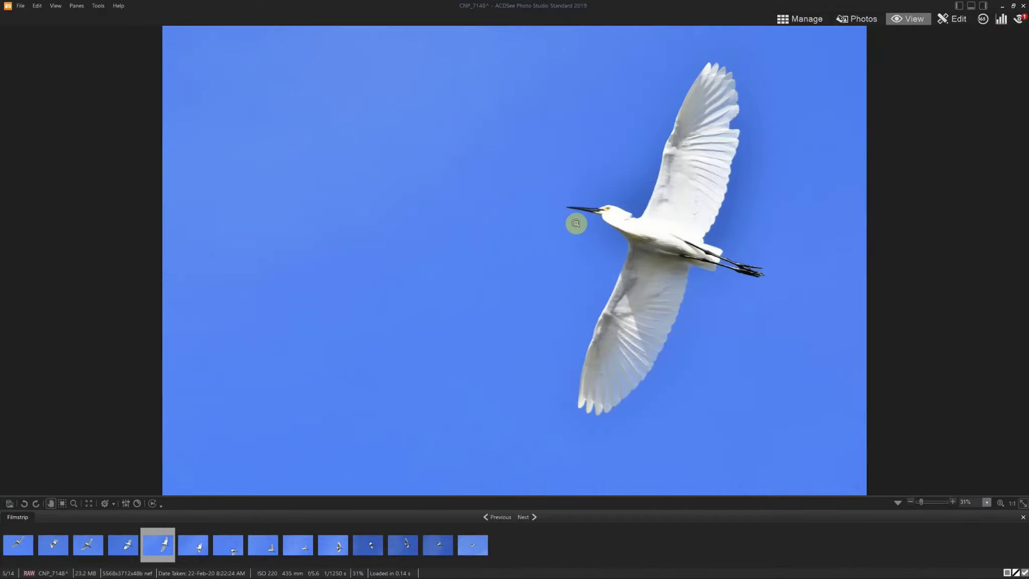
key(Delete)
Check the egret's head and body in CNP_7149 at 100% zoom and delete CNP_7149.
click(608, 325)
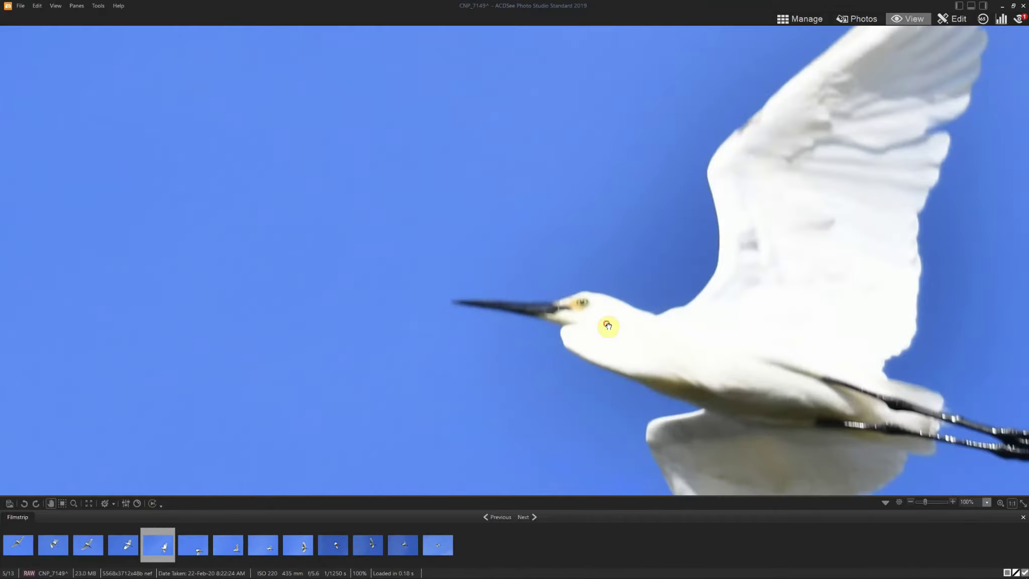
click(608, 325)
key(Delete)
Inspect the egret in CNP_7150 at 100% zoom and at full frame, and delete CNP_7150.
click(607, 378)
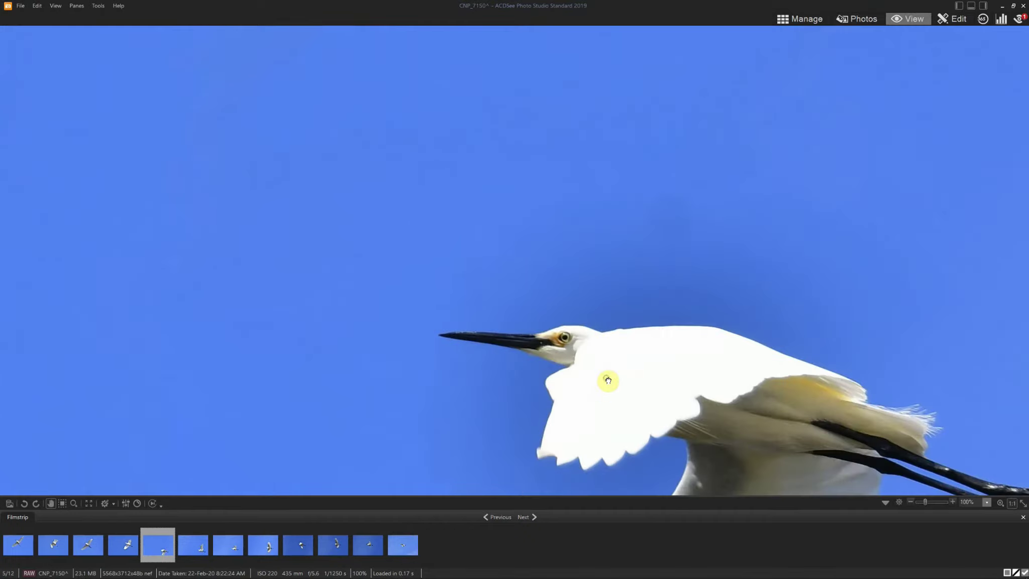
drag(608, 381, 568, 322)
click(567, 322)
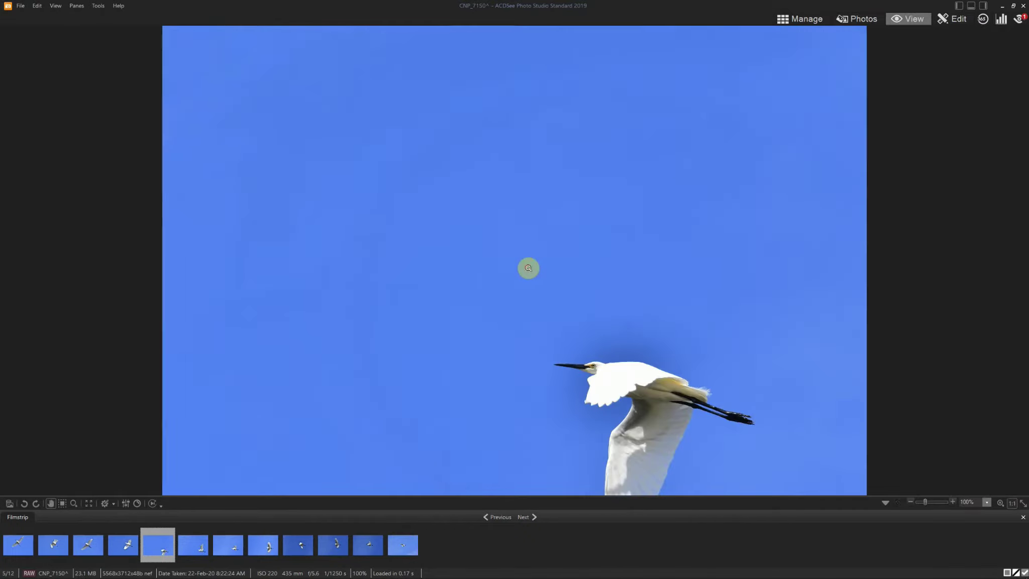
drag(633, 386, 619, 318)
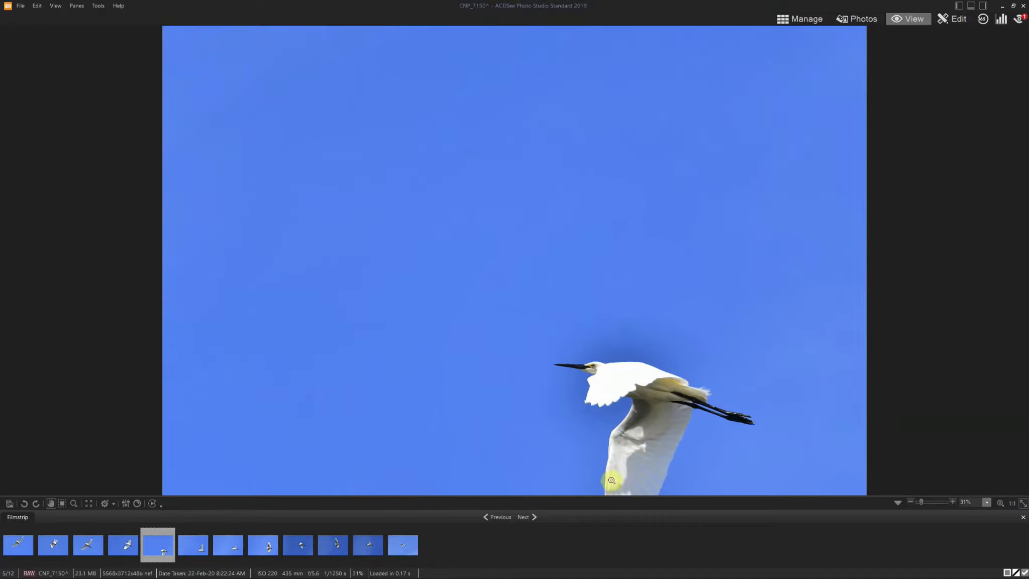
key(Delete)
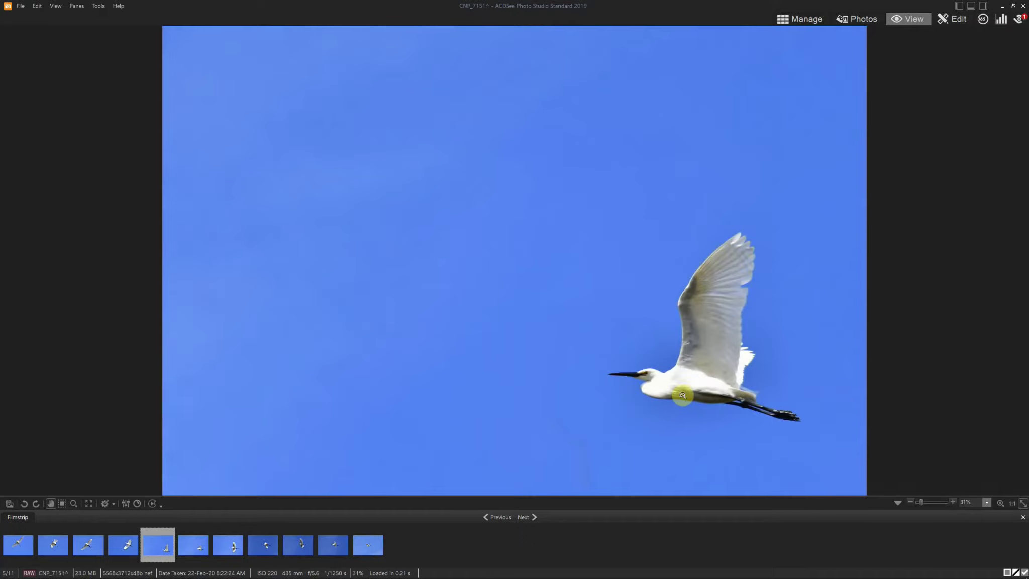
Examine the egret in CNP_7151 up close, compare the frame with CNP_7152, and delete CNP_7152.
click(668, 387)
click(665, 390)
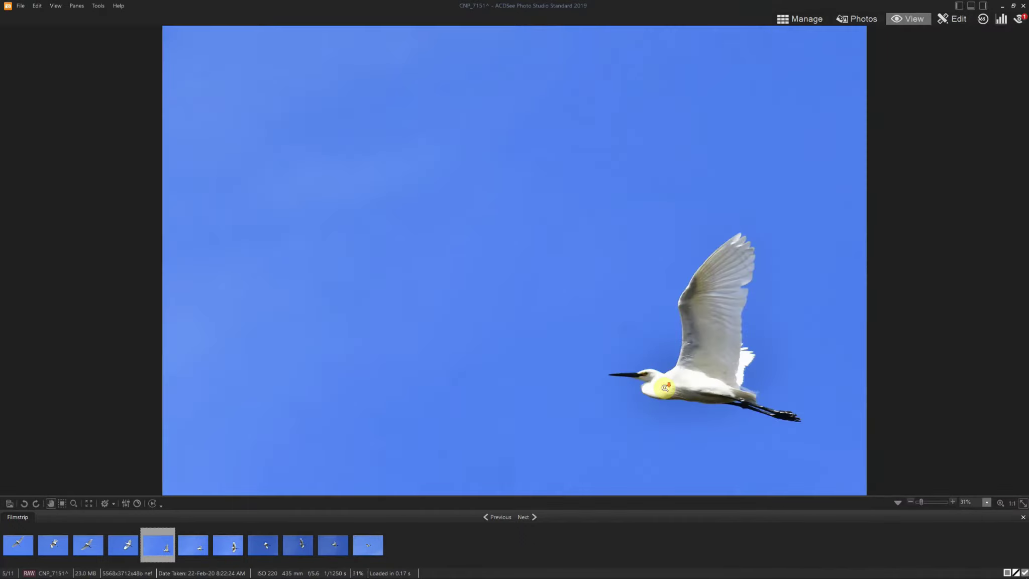
scroll(664, 388, down, 1)
scroll(665, 387, up, 1)
scroll(663, 385, down, 1)
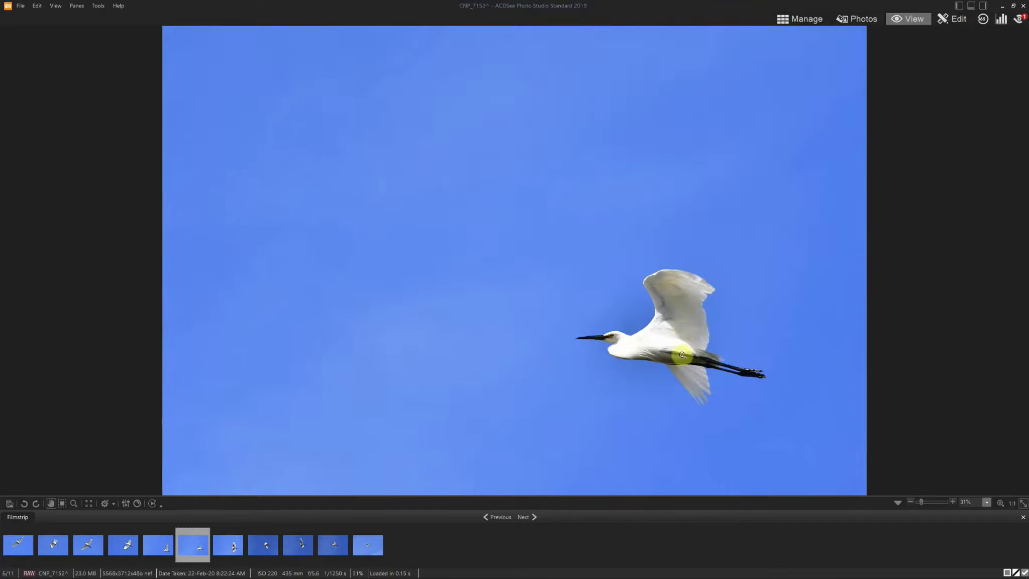
key(Delete)
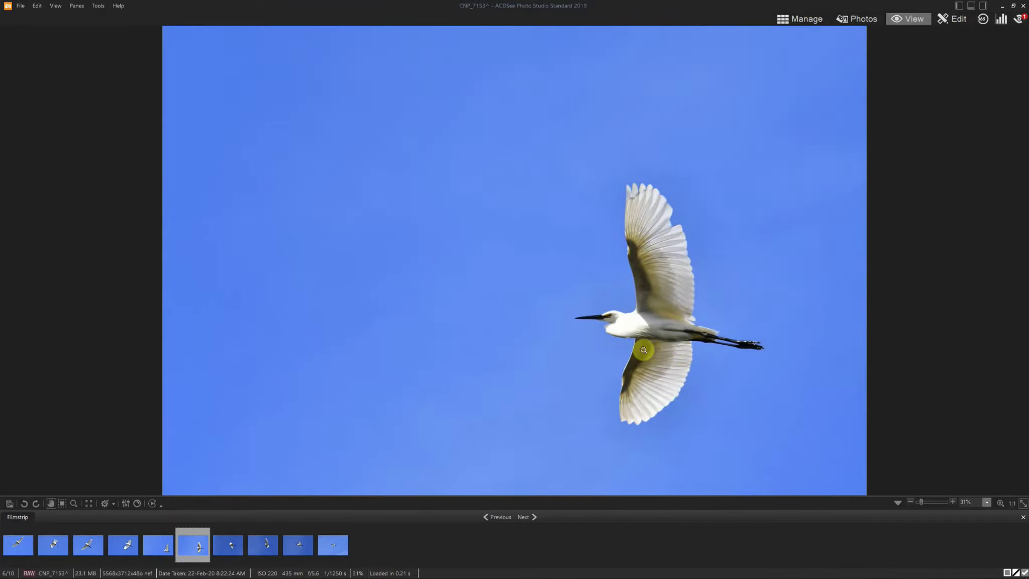
Delete CNP_7154, CNP_7156 and CNP_7157, keeping CNP_7153 and CNP_7155, and return to the folder's thumbnails.
scroll(648, 297, down, 1)
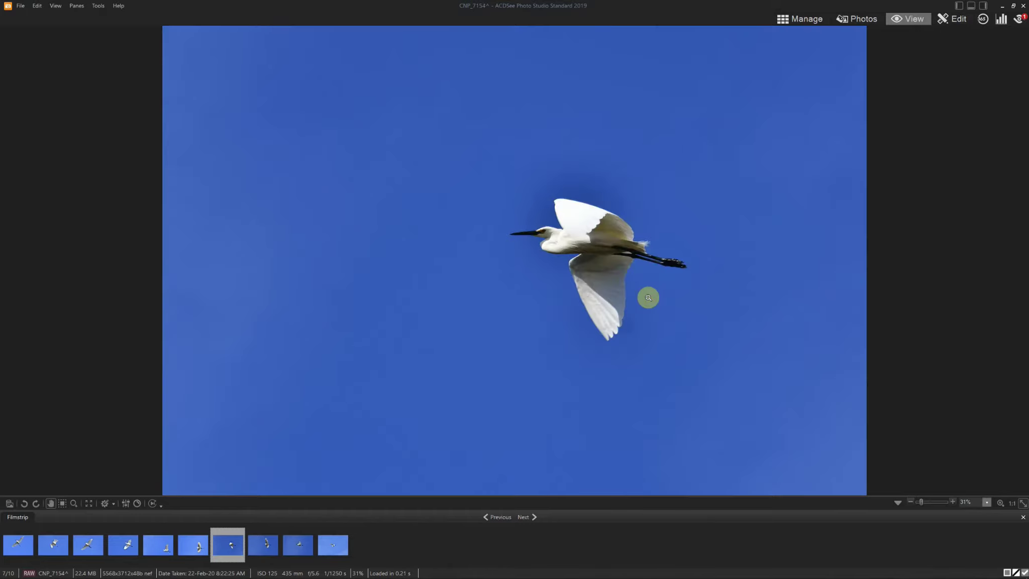
key(Delete)
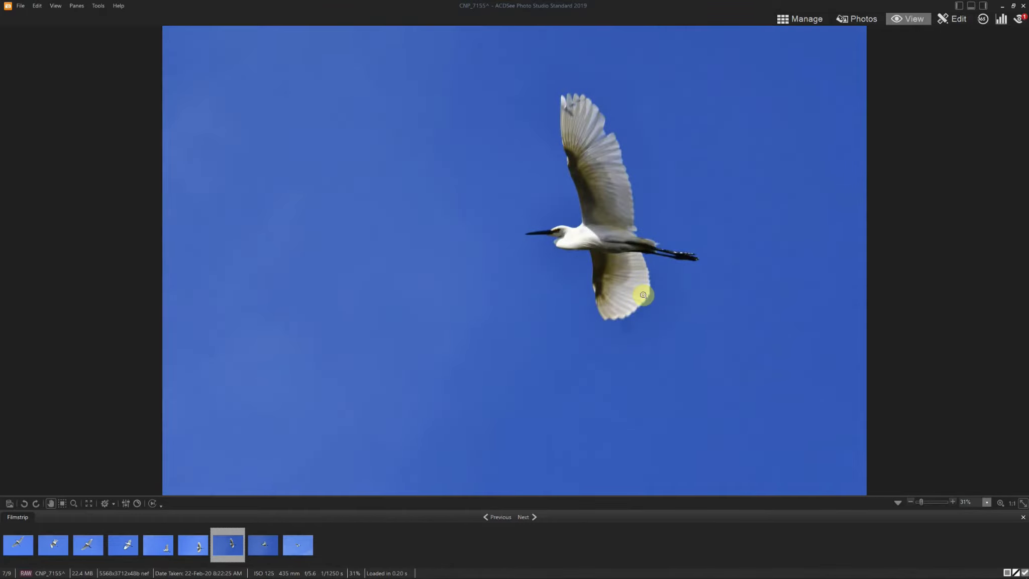
scroll(643, 295, down, 1)
key(Delete)
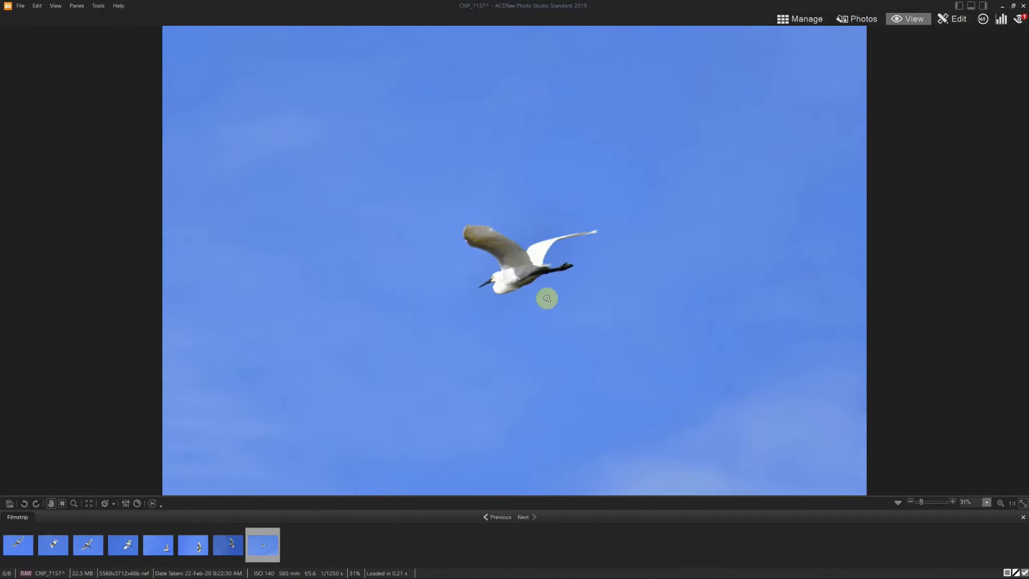
key(Delete)
click(552, 301)
key(Escape)
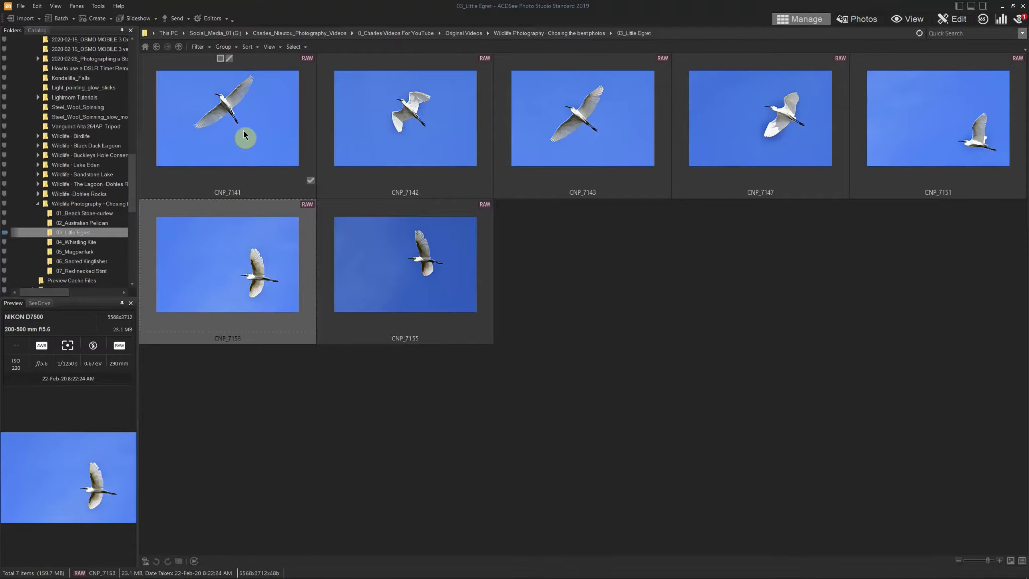
Compare the similar wing poses in the thumbnails of CNP_7141, CNP_7143, CNP_7153 and CNP_7155.
click(244, 135)
click(616, 124)
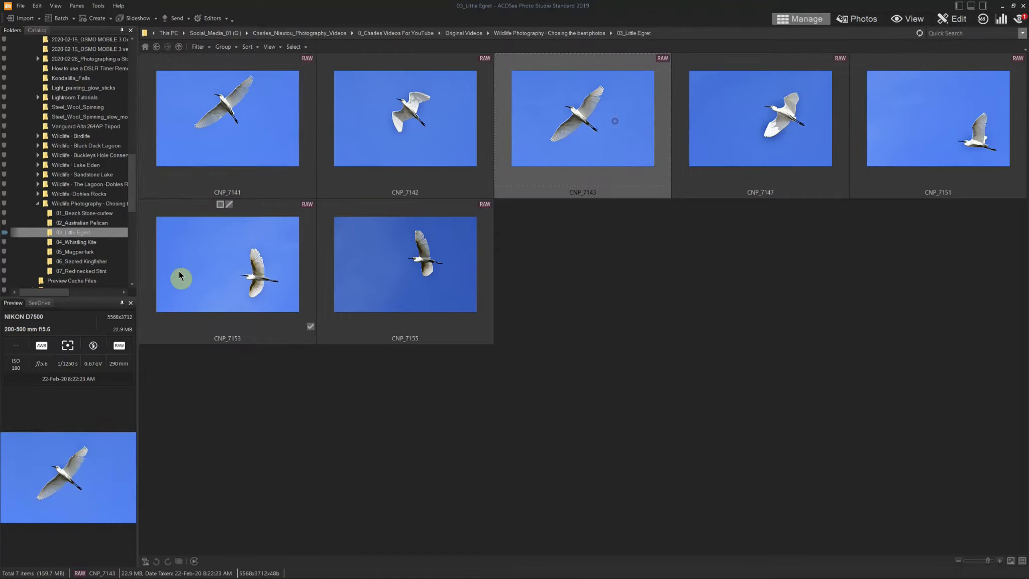
click(180, 276)
click(370, 266)
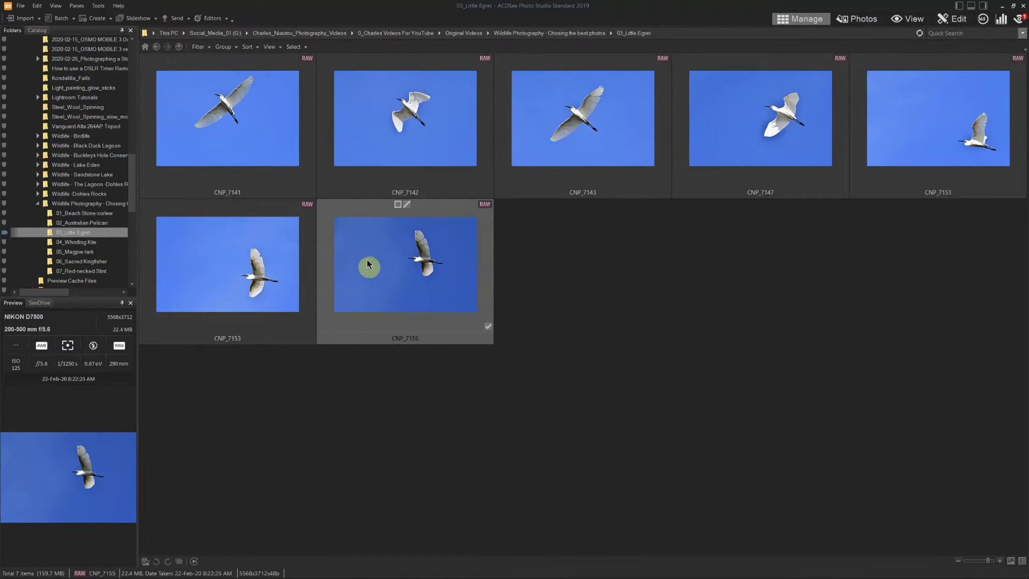
click(256, 269)
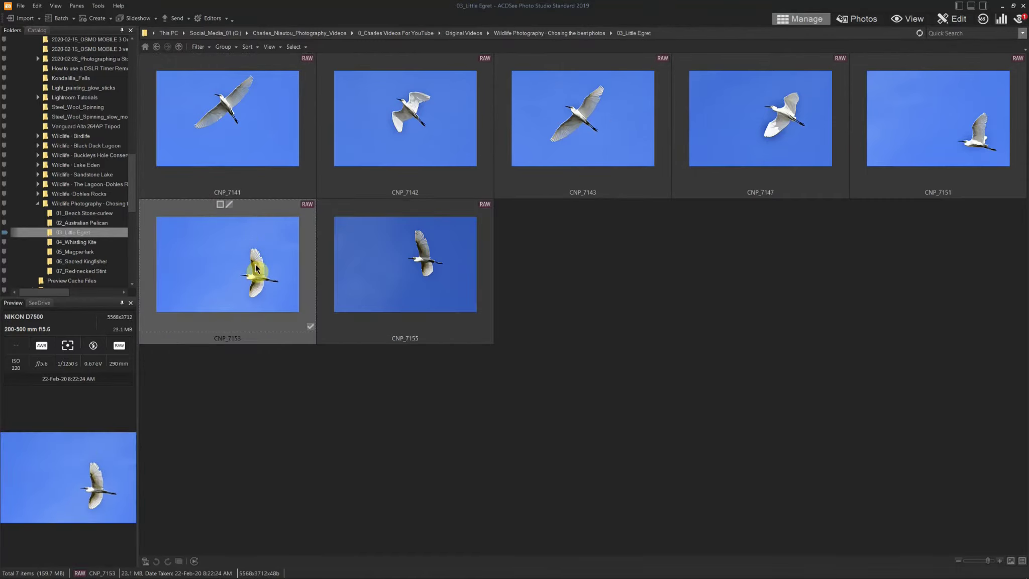
click(258, 154)
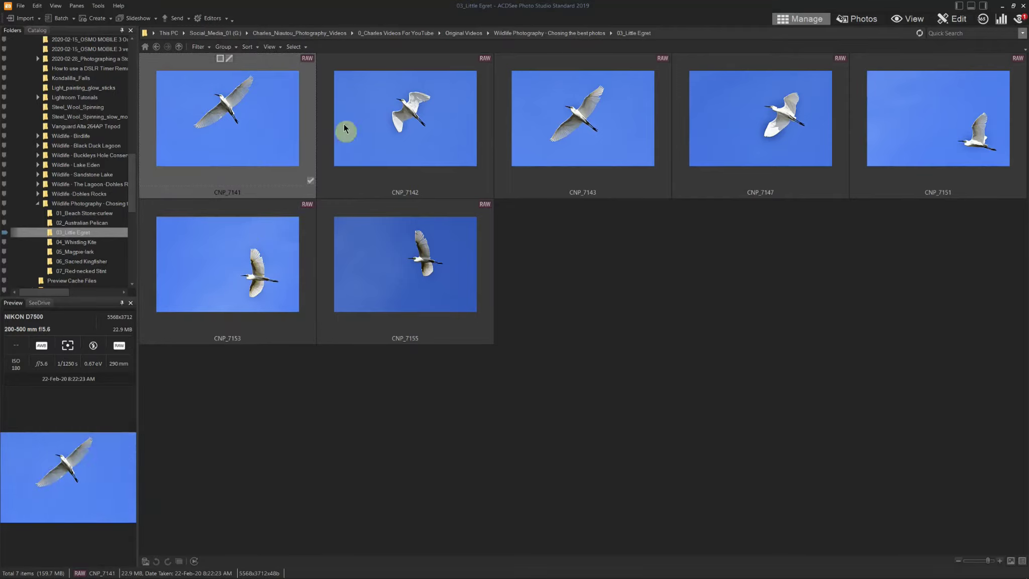
click(597, 133)
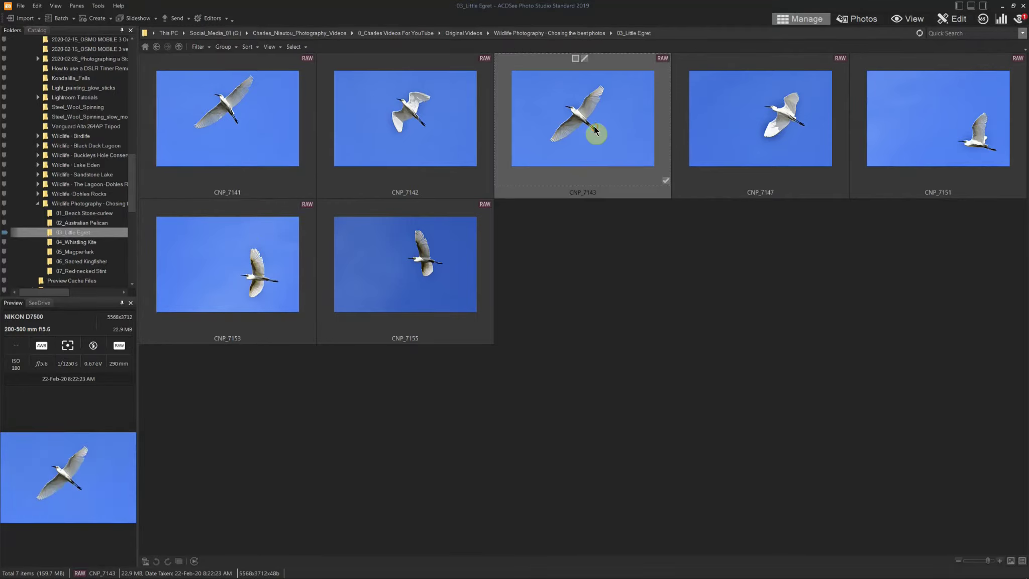
click(266, 142)
Review the remaining egret frames from CNP_7141 through CNP_7153 at full frame, comparing their wing poses.
double_click(271, 156)
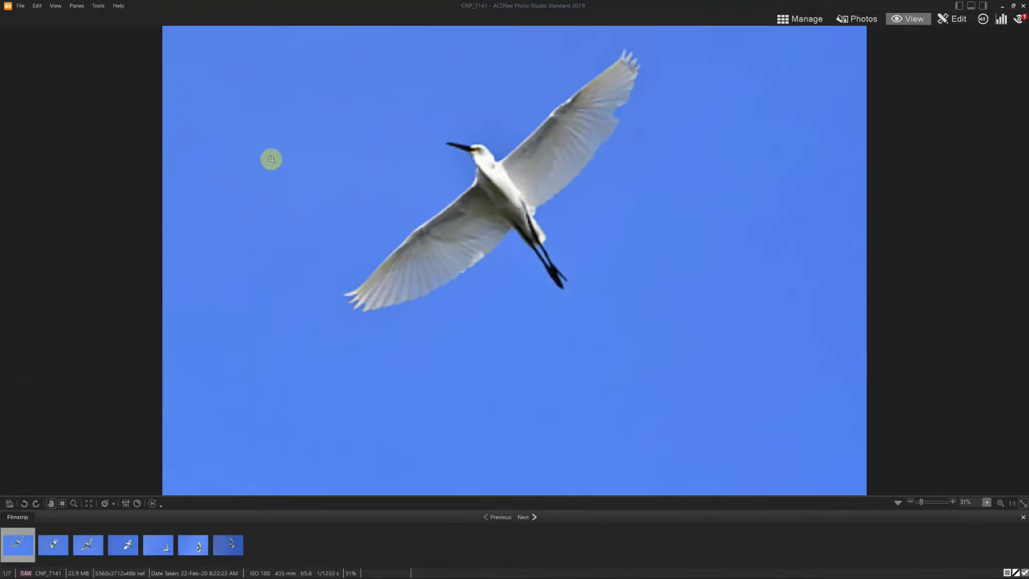
scroll(327, 198, down, 1)
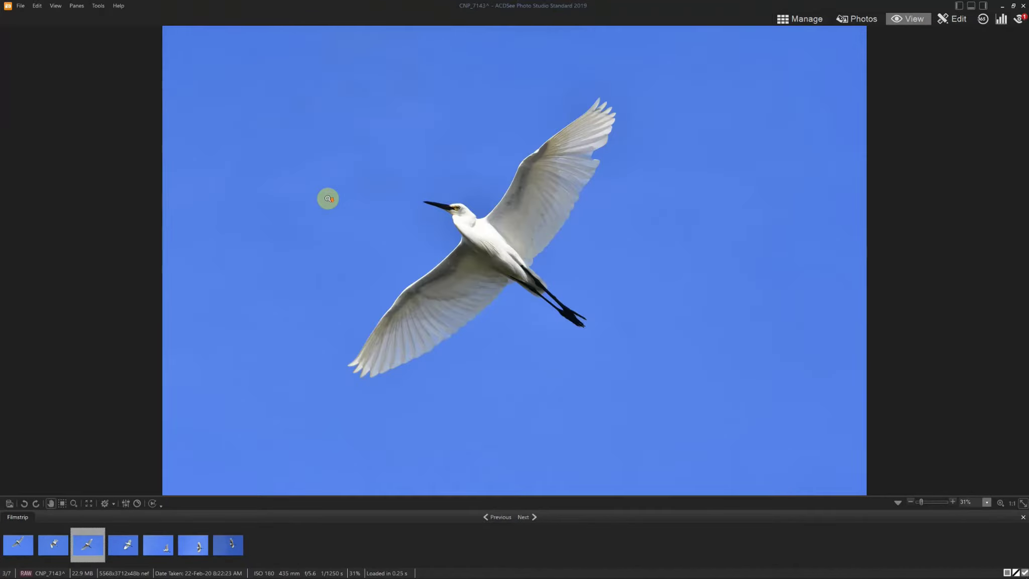
scroll(549, 266, down, 4)
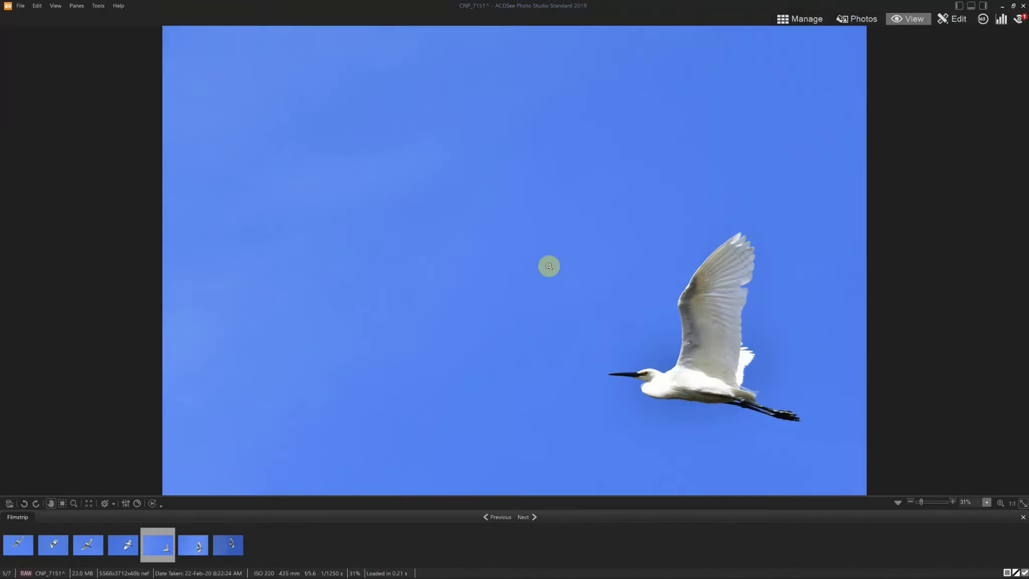
scroll(549, 266, up, 1)
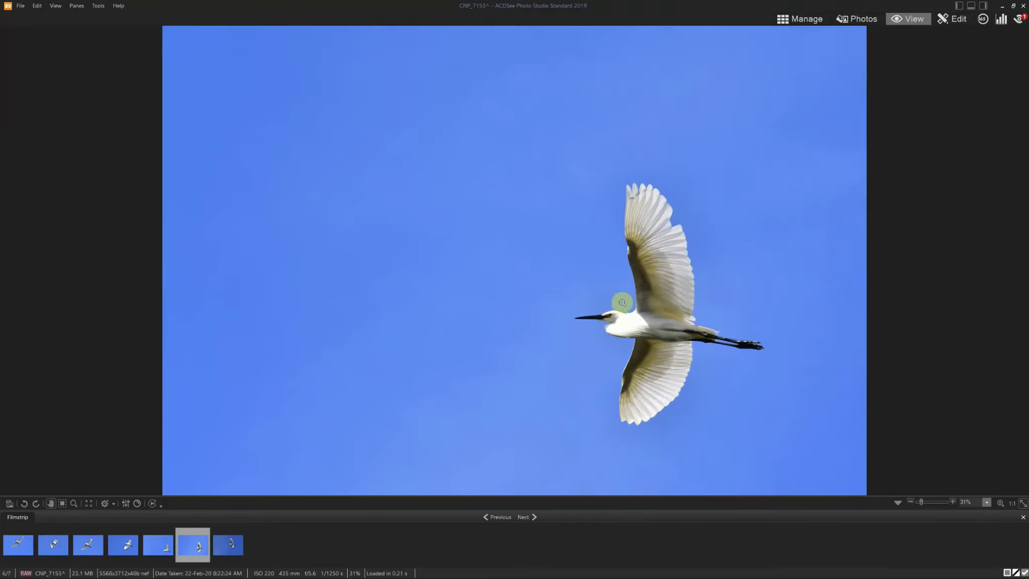
scroll(622, 302, up, 3)
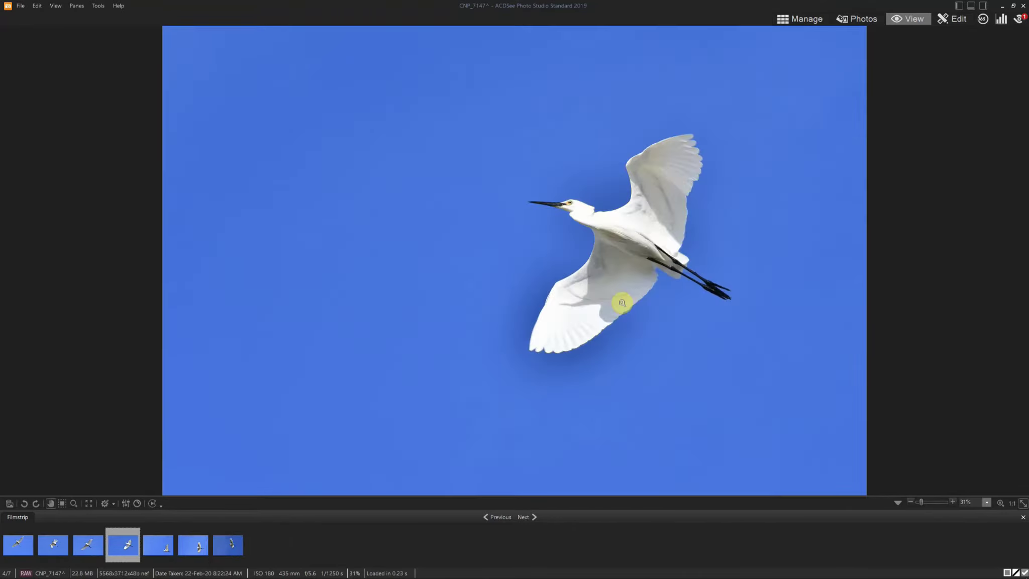
scroll(548, 201, up, 2)
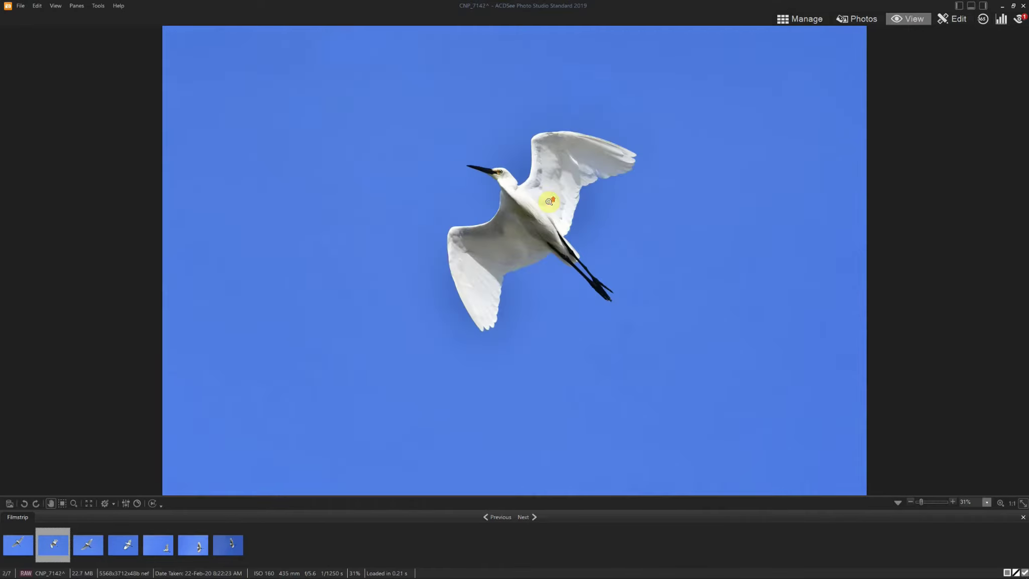
scroll(549, 201, down, 2)
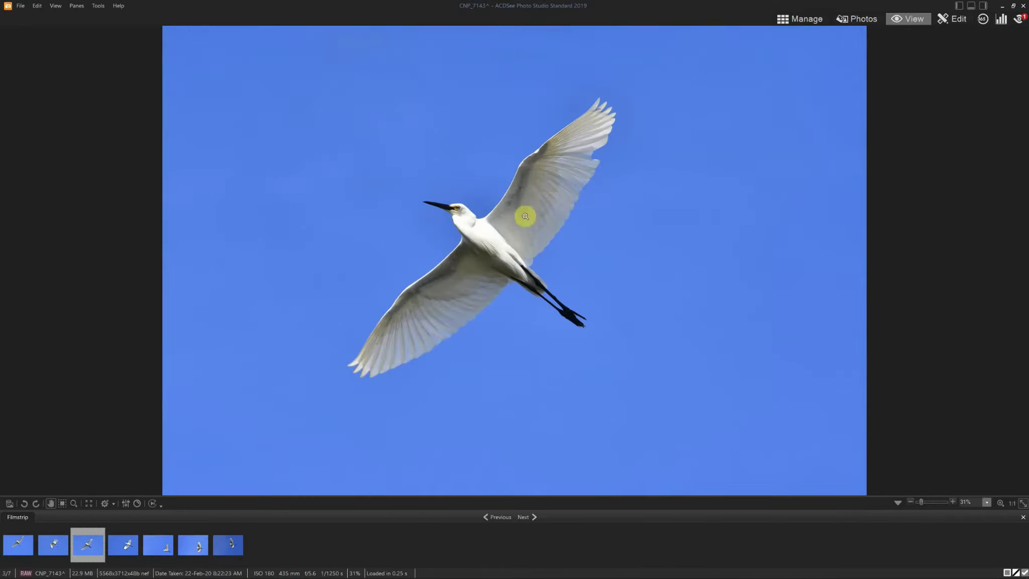
Return to the folder's thumbnails and delete CNP_7142.
double_click(525, 216)
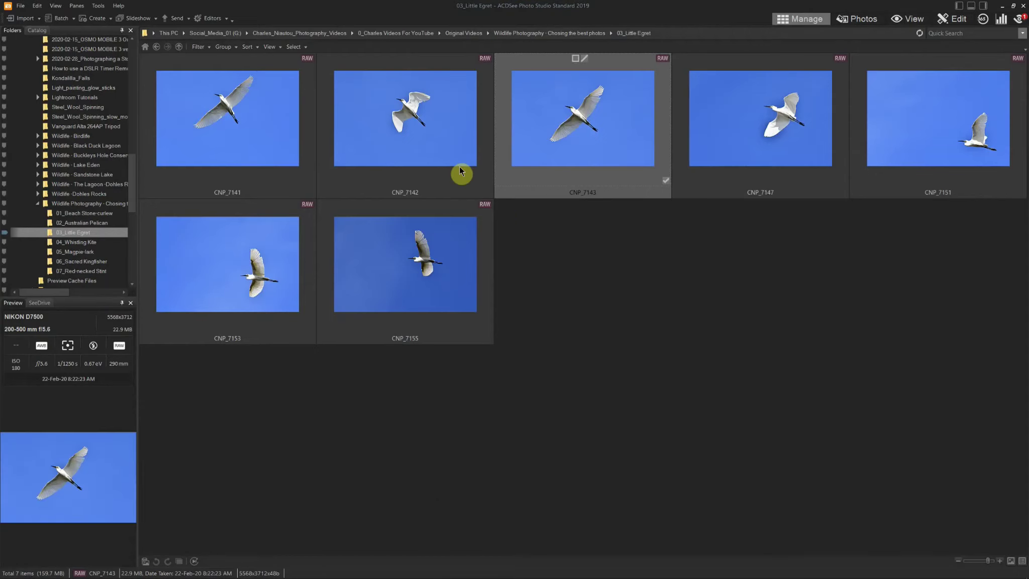
click(439, 155)
key(Delete)
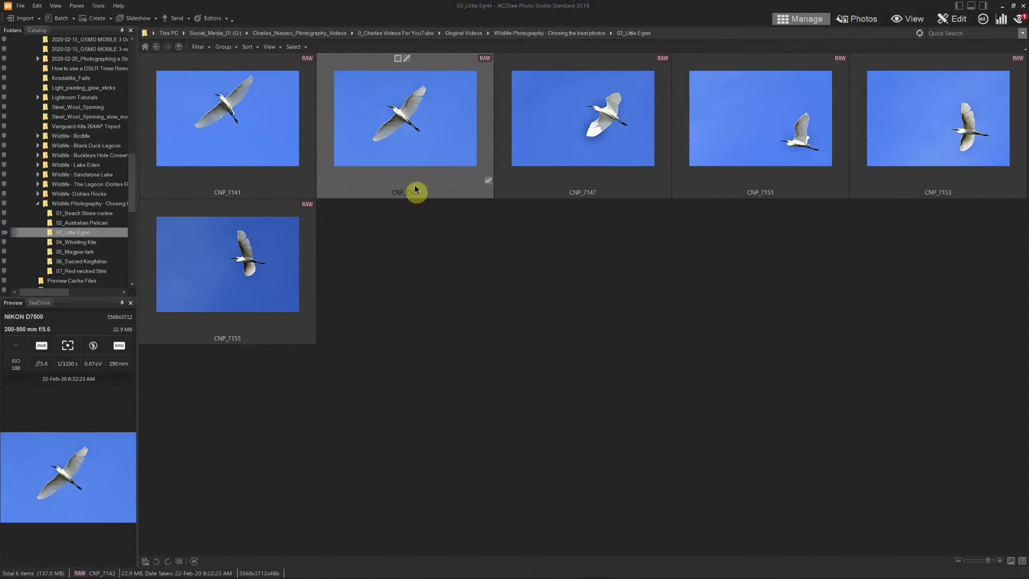
Compare CNP_7141 and CNP_7143 at full frame, check CNP_7147, and delete CNP_7147.
click(272, 124)
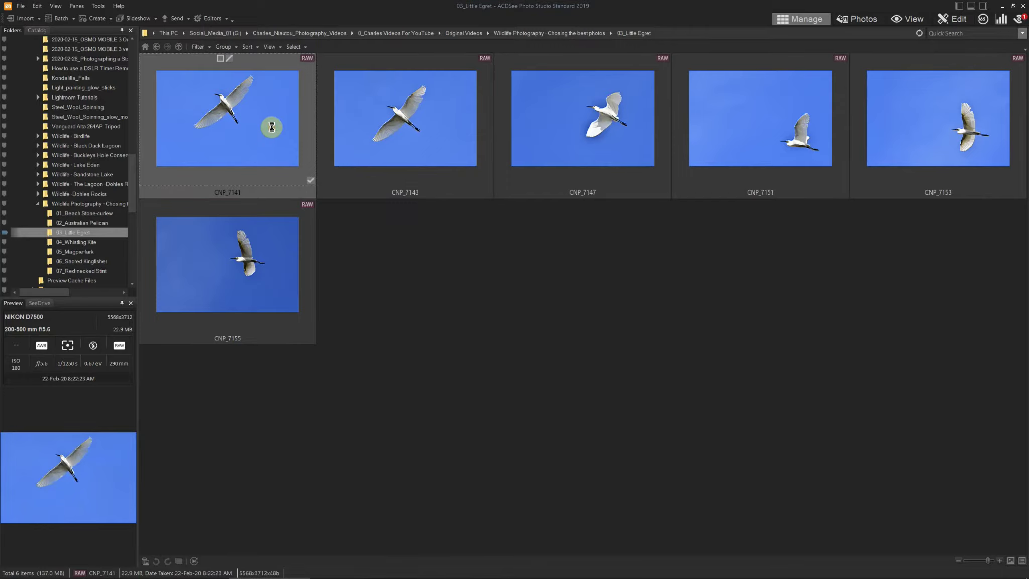
double_click(283, 139)
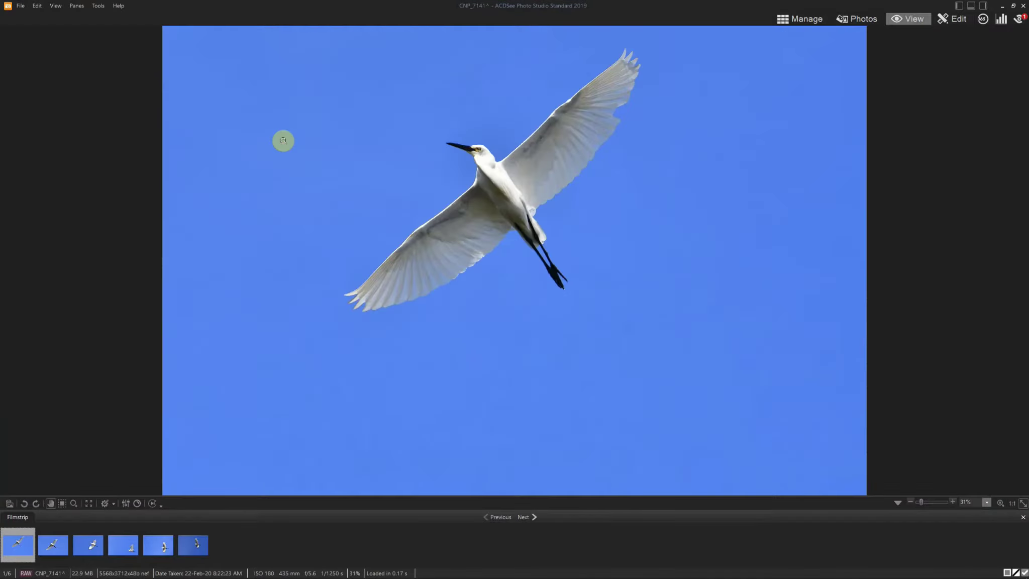
scroll(365, 186, down, 1)
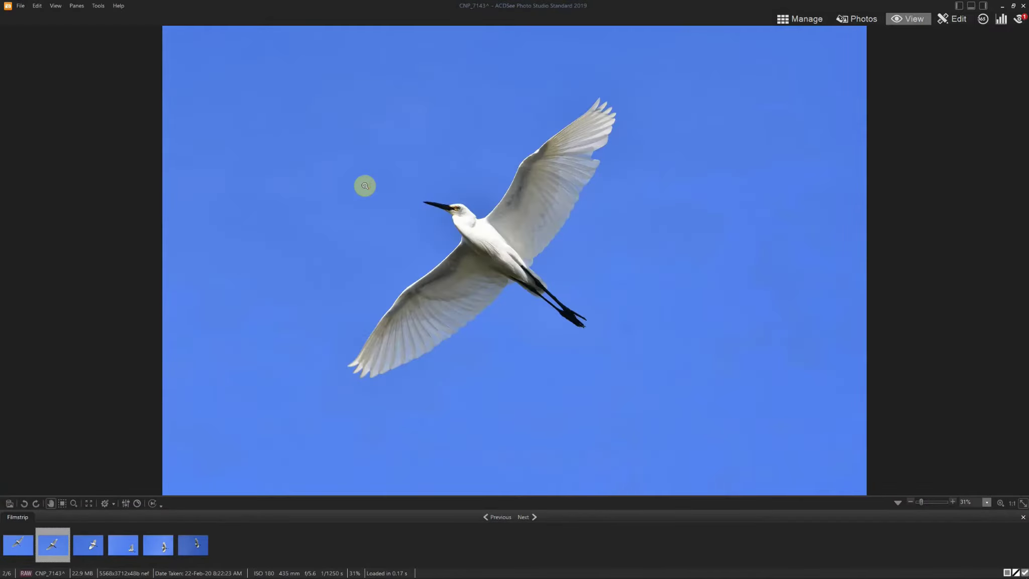
scroll(365, 186, up, 1)
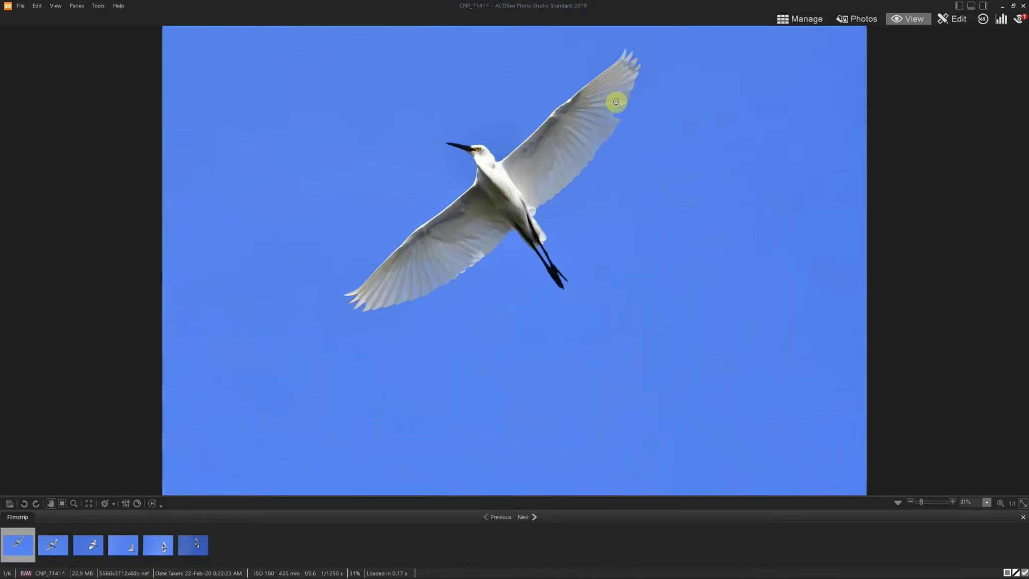
scroll(617, 102, down, 1)
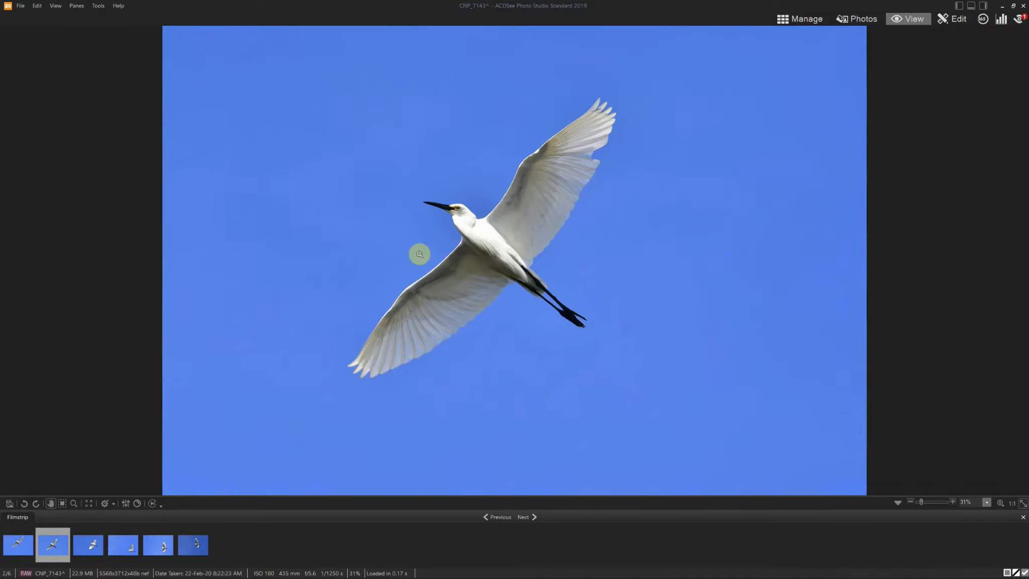
scroll(419, 254, down, 1)
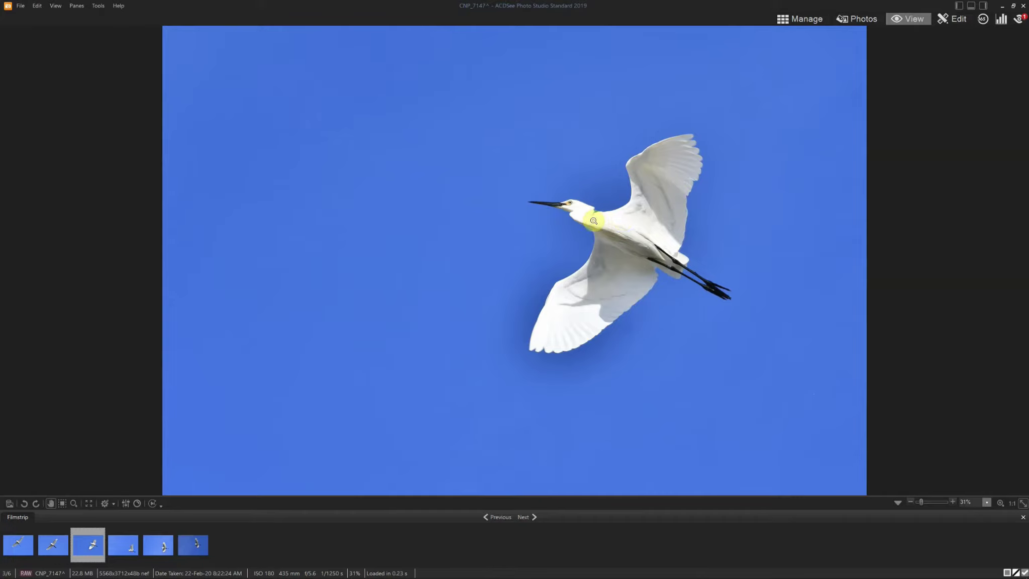
key(Delete)
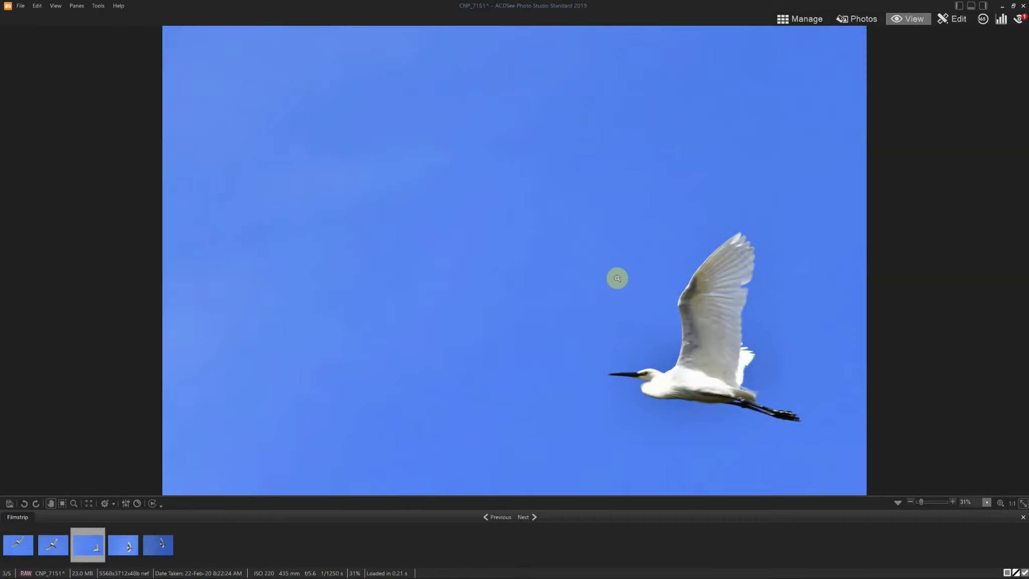
Review CNP_7151, CNP_7153 and CNP_7155 at full frame, and return to the thumbnails.
scroll(625, 308, down, 1)
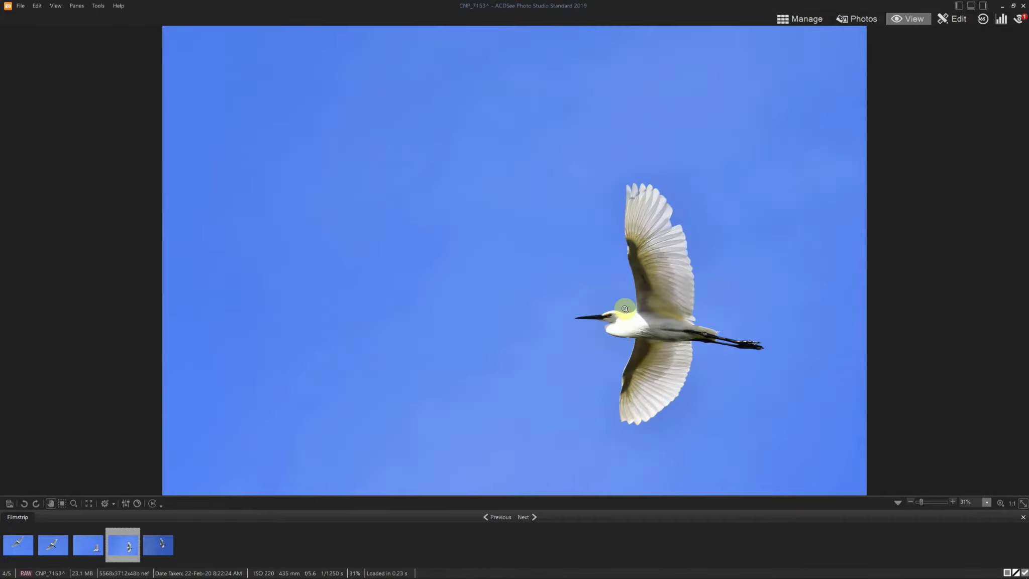
scroll(625, 308, down, 1)
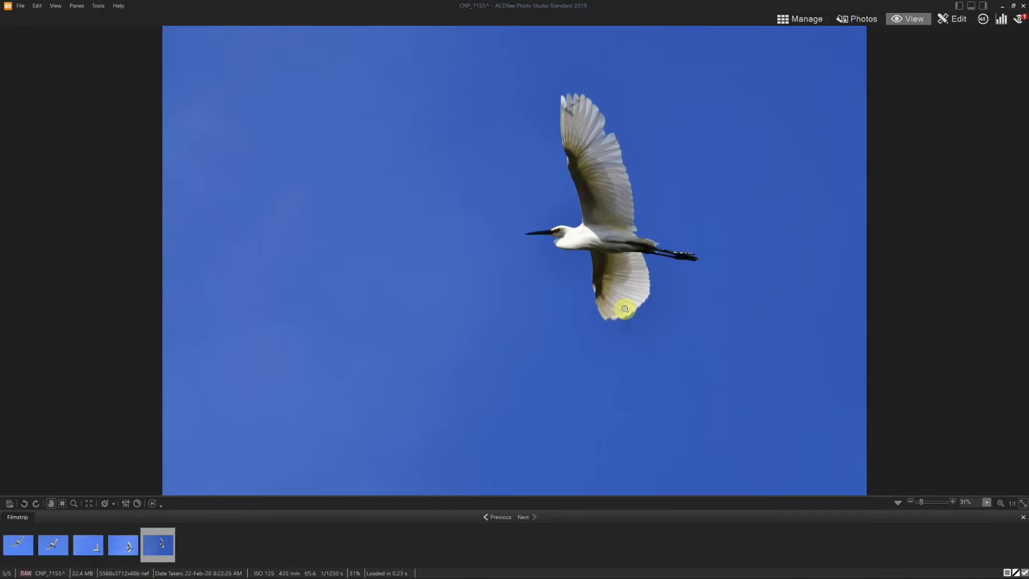
double_click(624, 309)
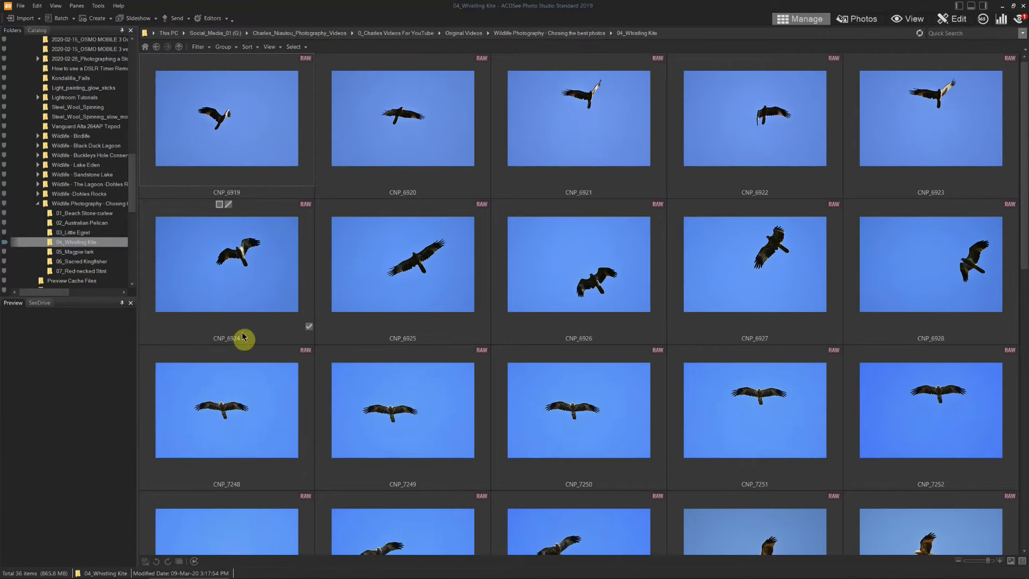
Look through the 04_Whistling Kite folder's frames and reduce the thumbnail size to see more of the series at once.
scroll(387, 289, down, 1)
scroll(387, 289, down, 3)
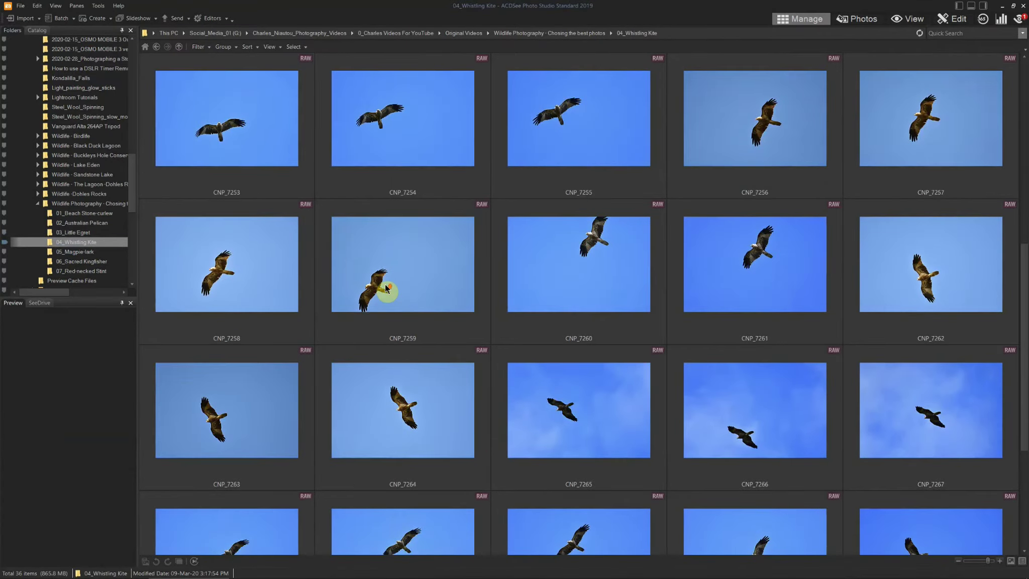
scroll(387, 289, up, 3)
scroll(387, 290, down, 2)
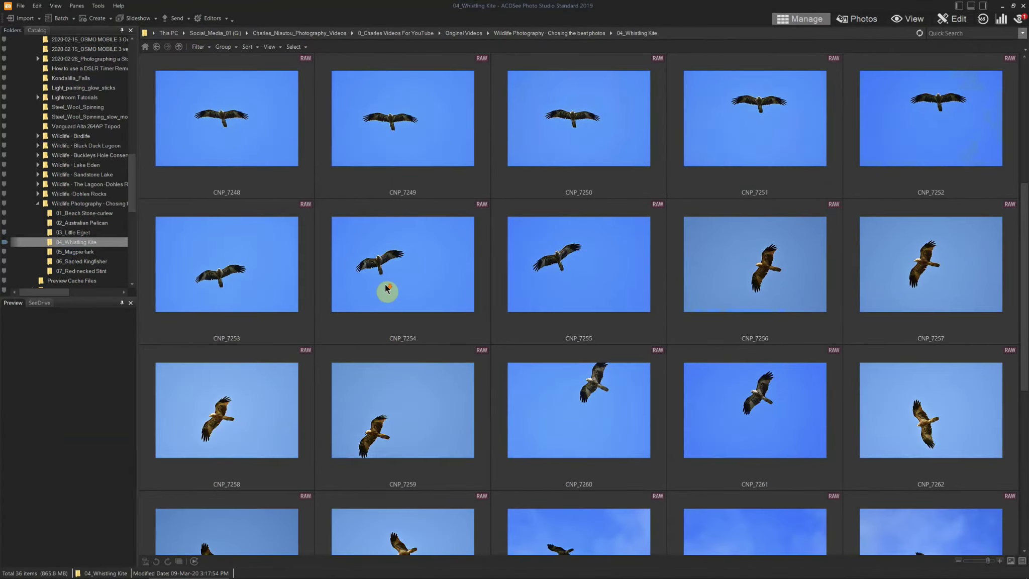
scroll(386, 289, down, 1)
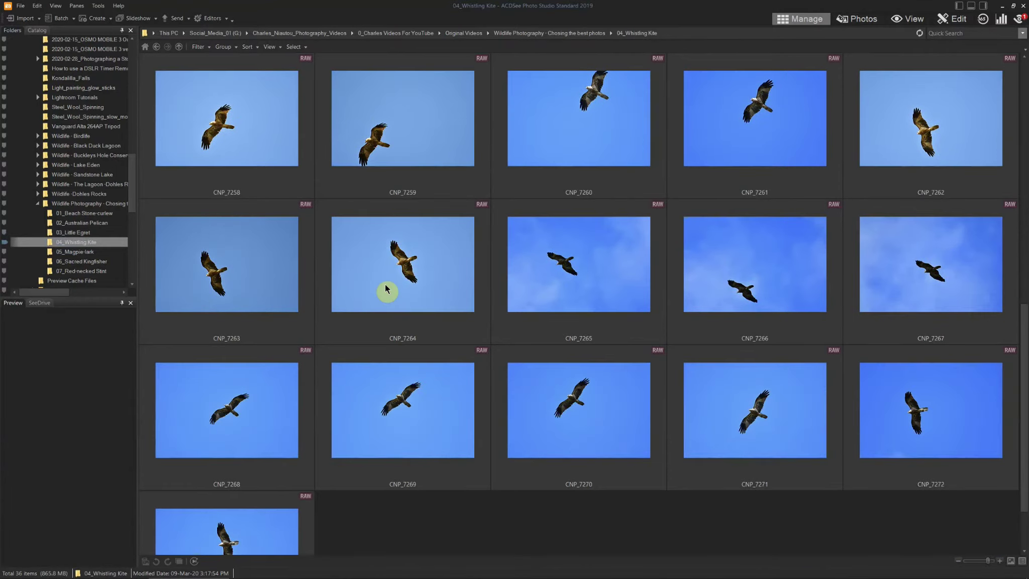
scroll(386, 289, up, 2)
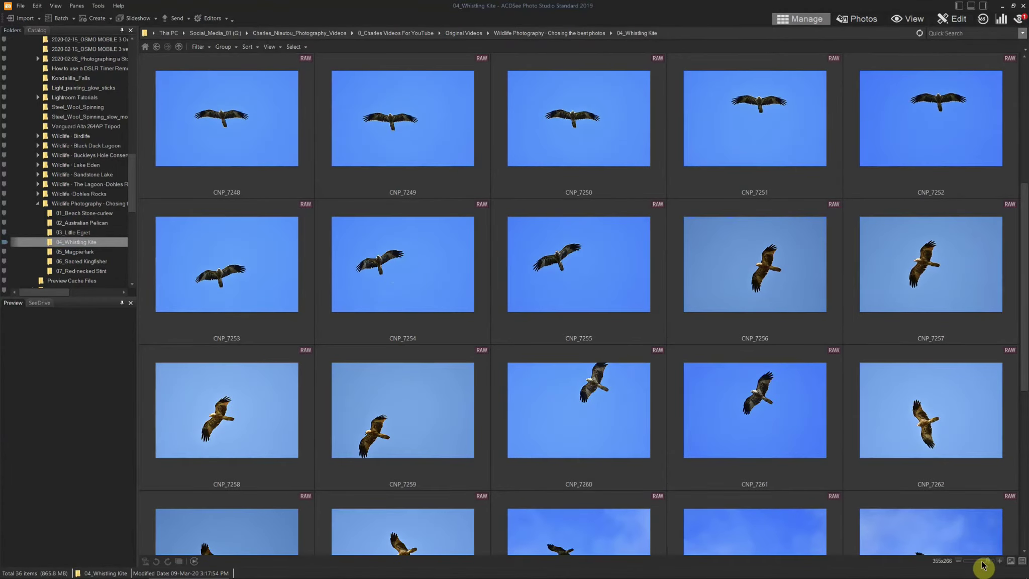
drag(987, 563, 979, 563)
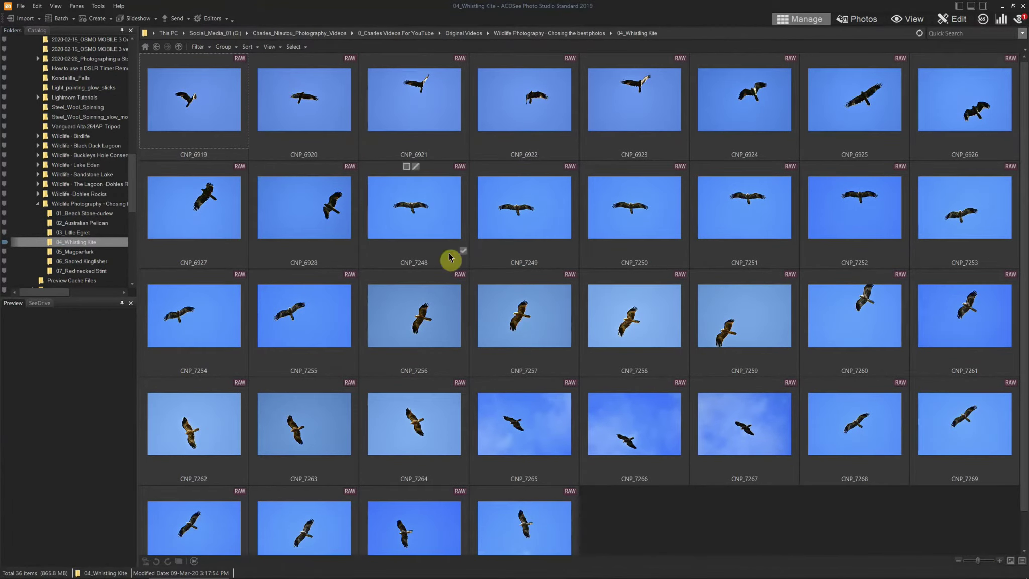
Delete the whistling kite frames CNP_7259 and CNP_7260.
click(720, 352)
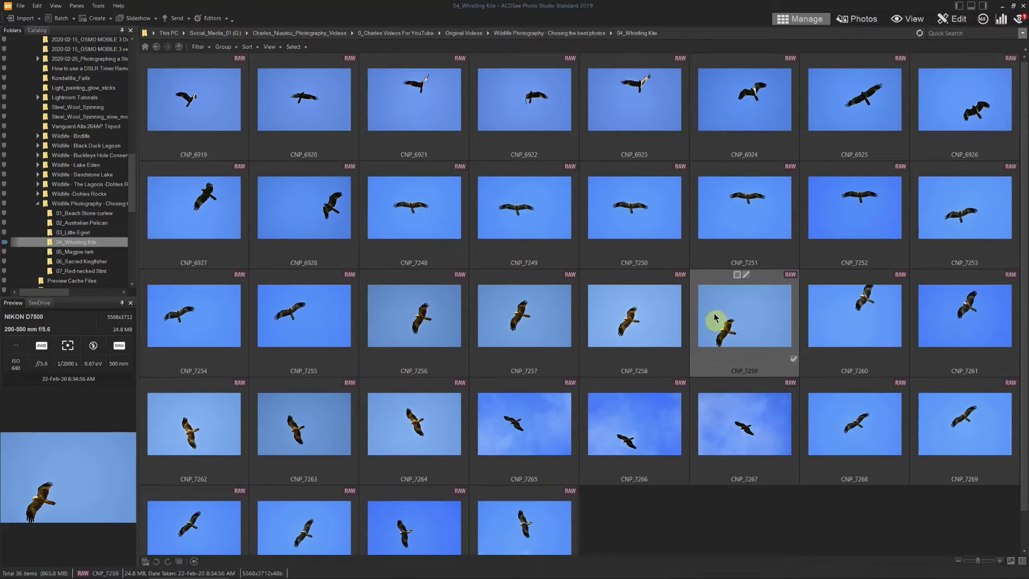
key(Delete)
key(Delete)
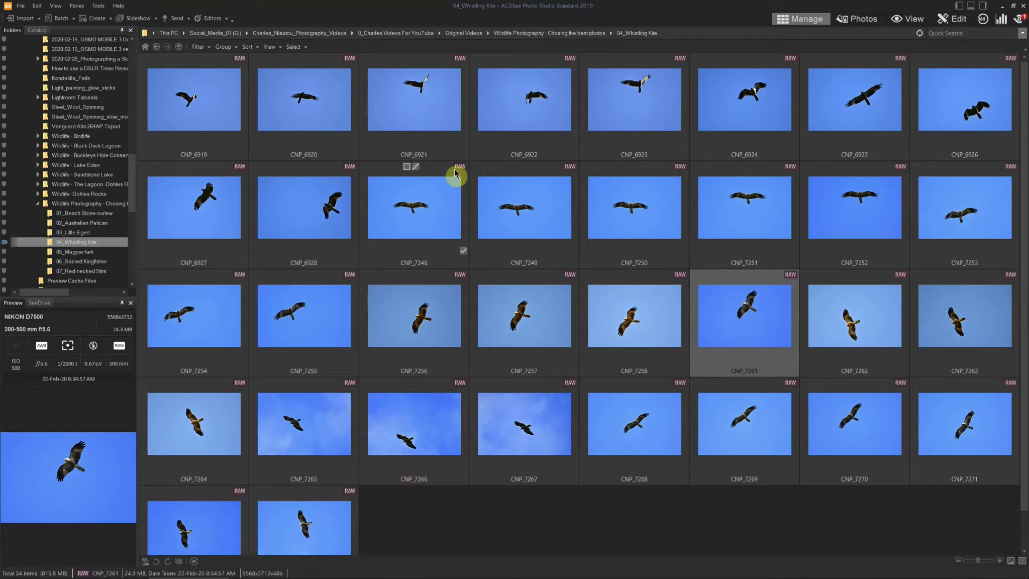
Open CNP_6919 and inspect the kite's sharpness at 100%, returning to the full frame.
click(231, 120)
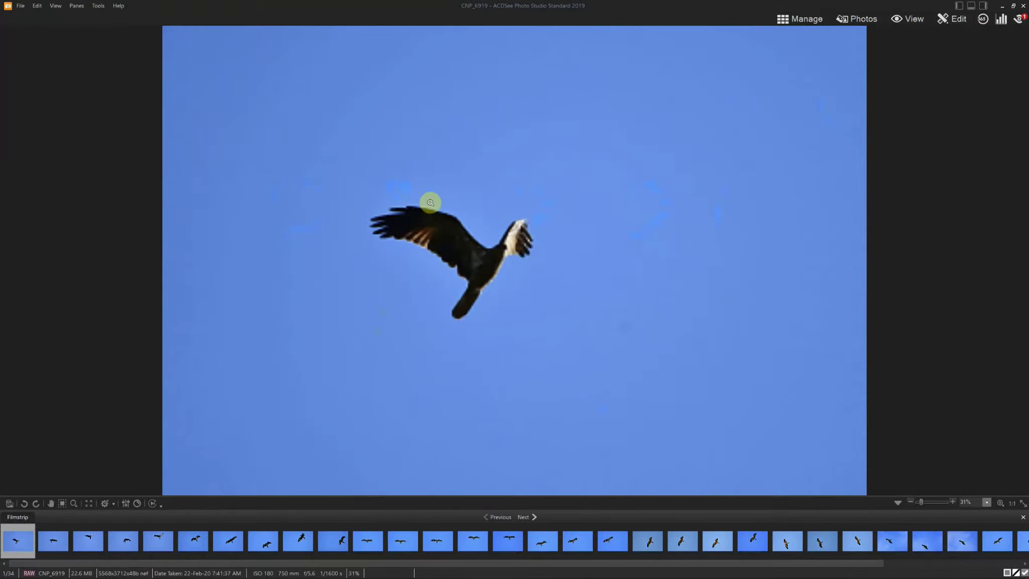
click(491, 260)
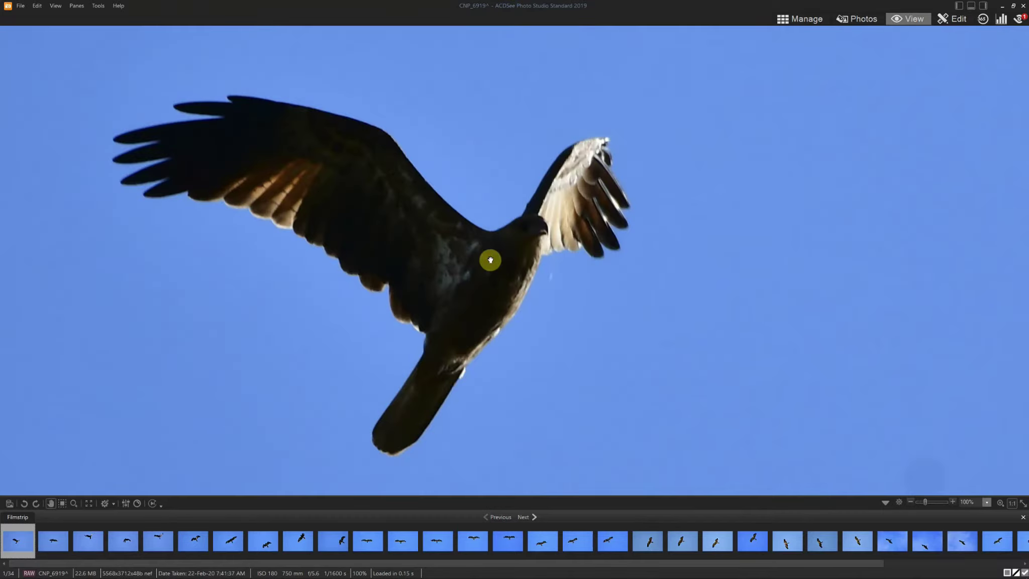
click(490, 260)
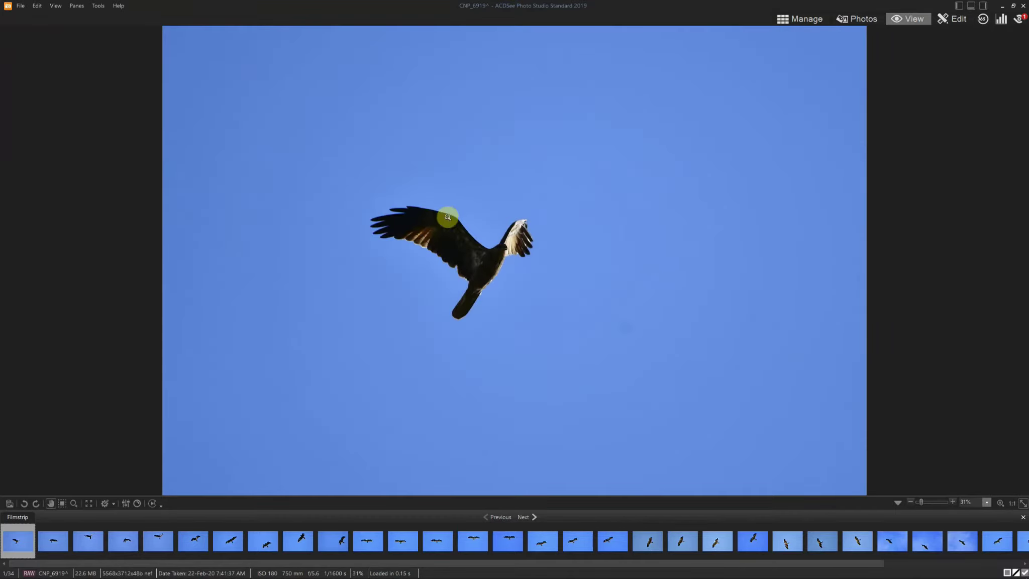
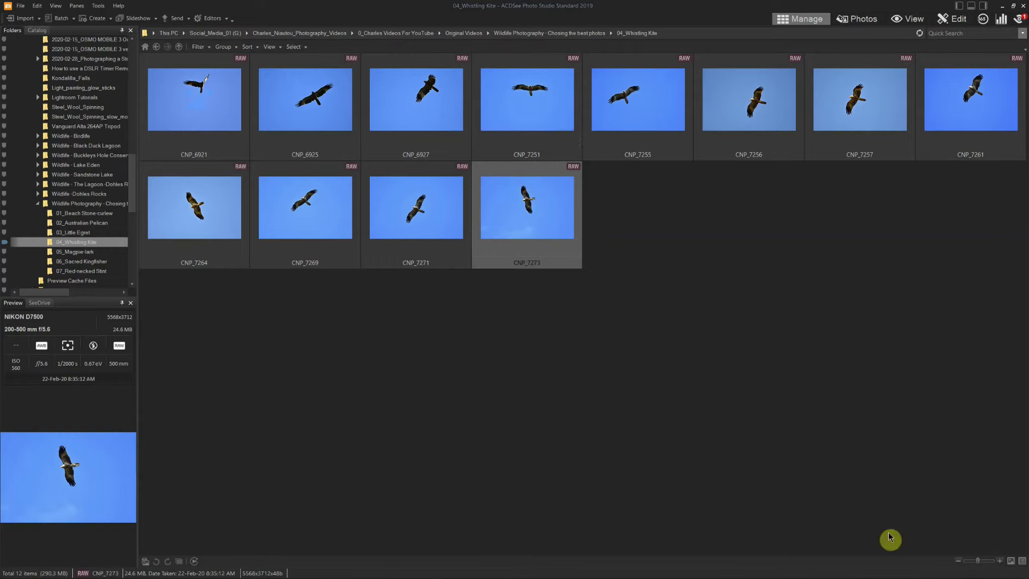
Enlarge the kite thumbnails, compare CNP_7256 with CNP_7257, and delete CNP_7256.
drag(976, 564, 990, 562)
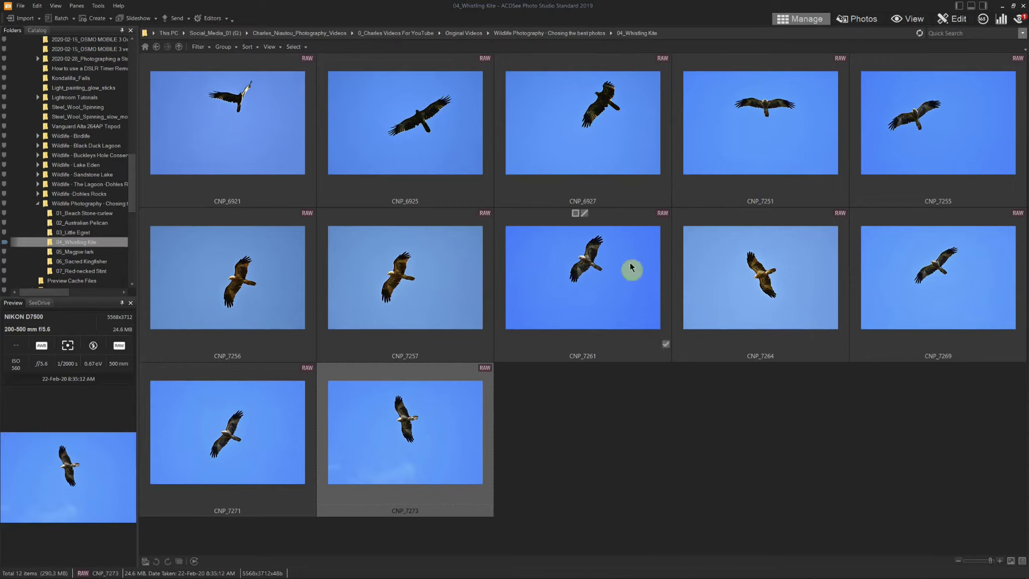
click(250, 299)
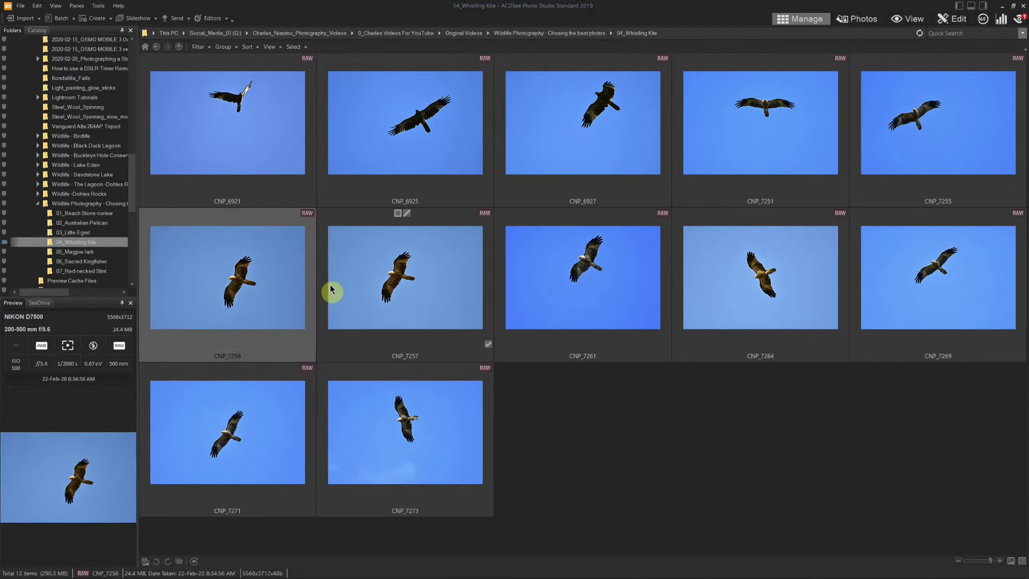
click(374, 293)
click(243, 282)
click(330, 286)
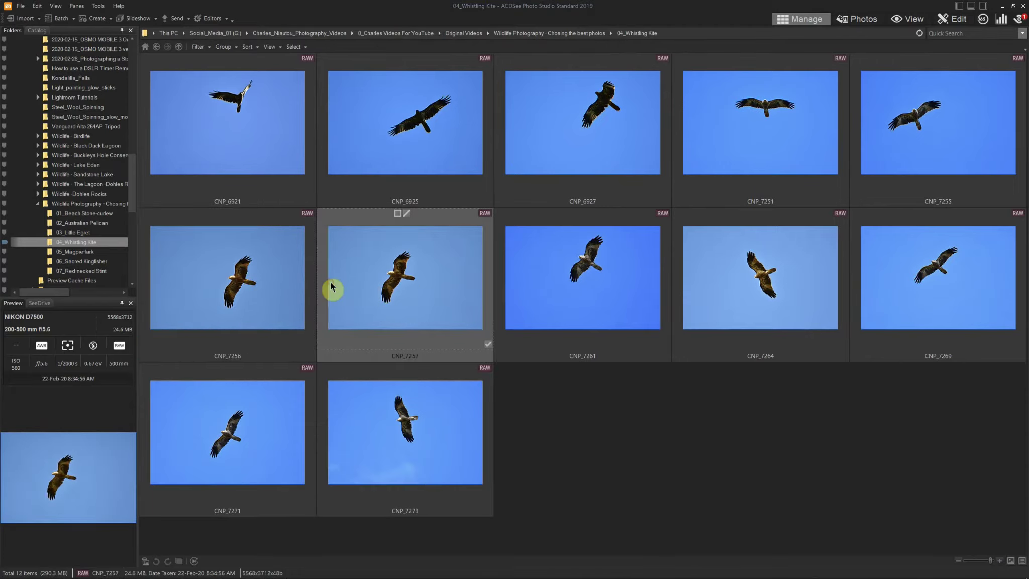
click(249, 279)
click(359, 291)
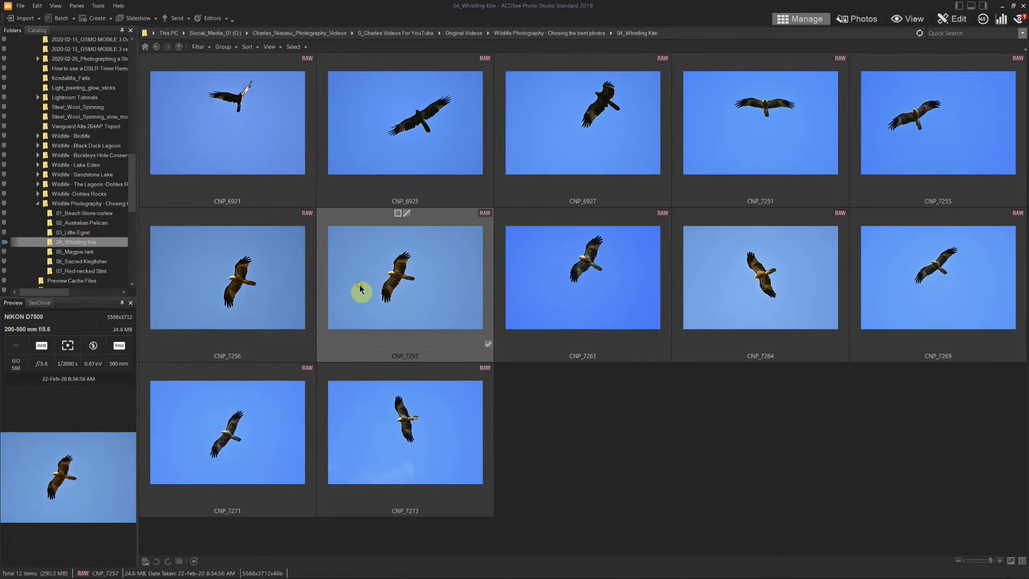
key(Delete)
Compare the wing pose of CNP_7255 with those of CNP_7251, CNP_7257, CNP_7269 and CNP_7271, and delete CNP_7255.
click(772, 117)
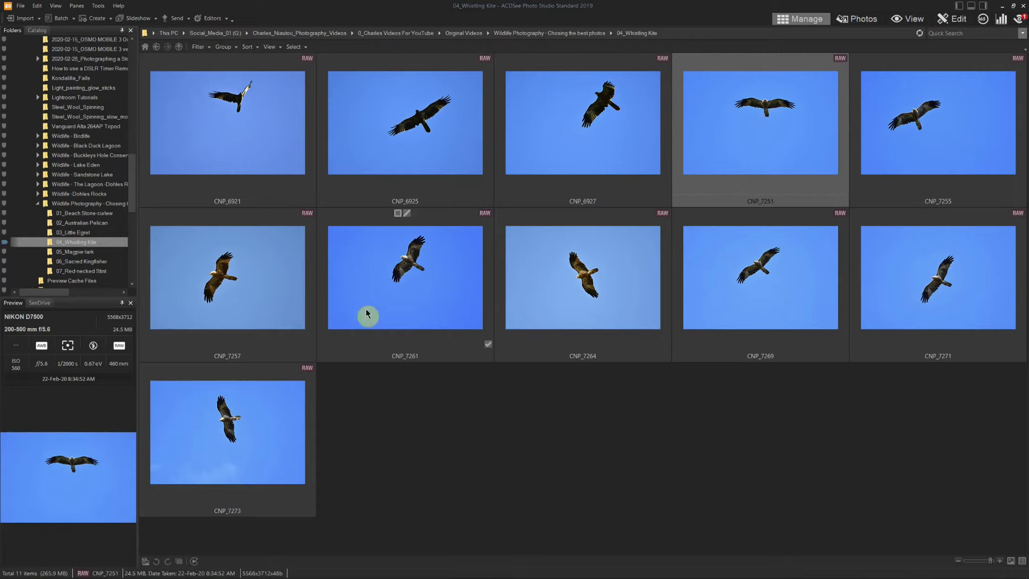
click(912, 152)
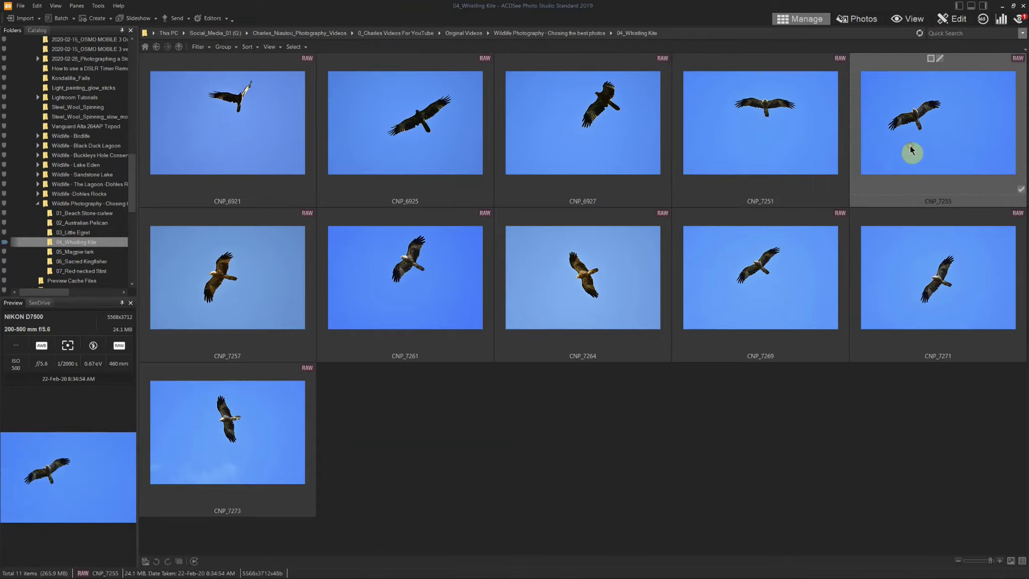
click(794, 249)
click(961, 129)
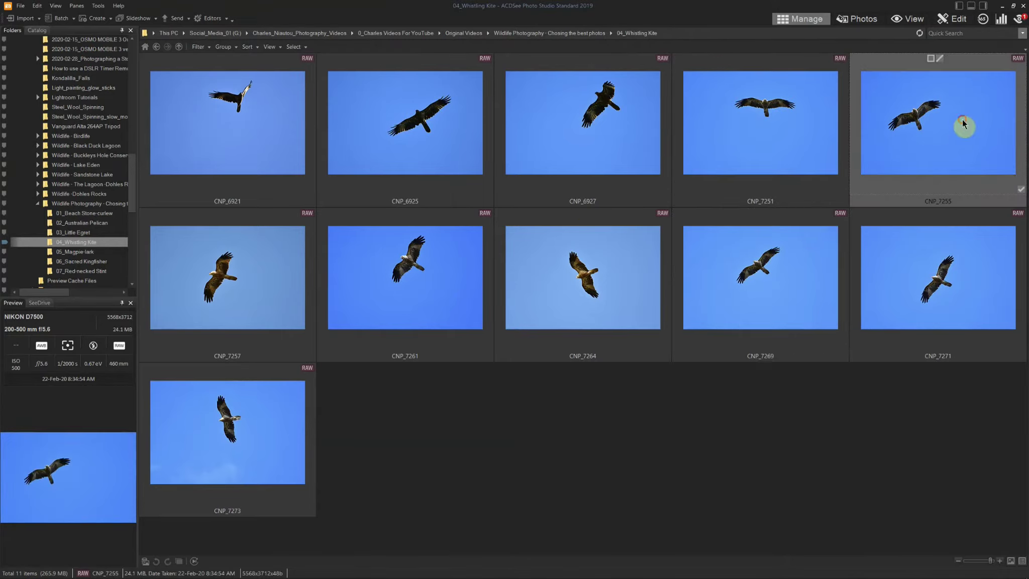
click(770, 263)
click(953, 282)
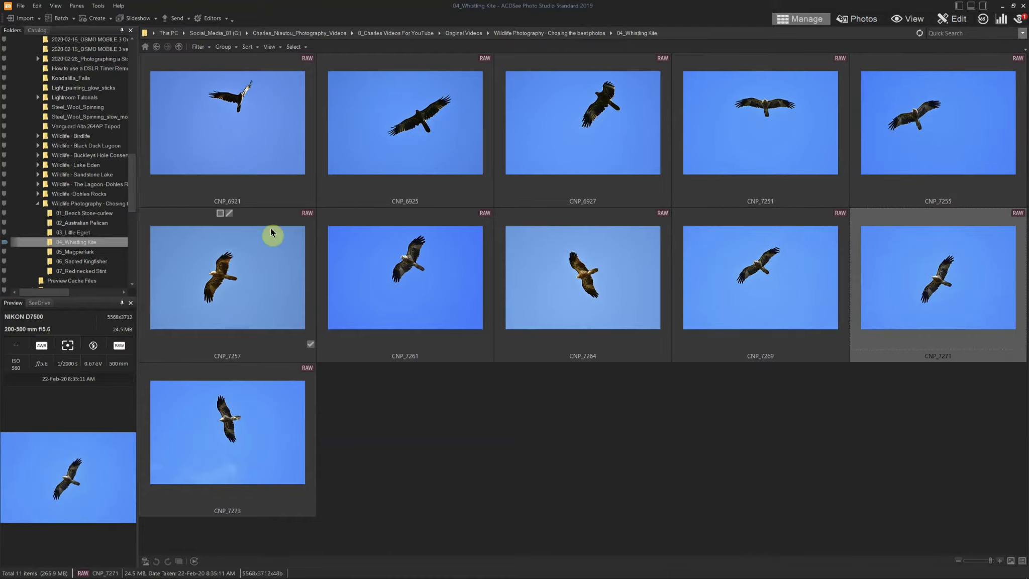
click(260, 274)
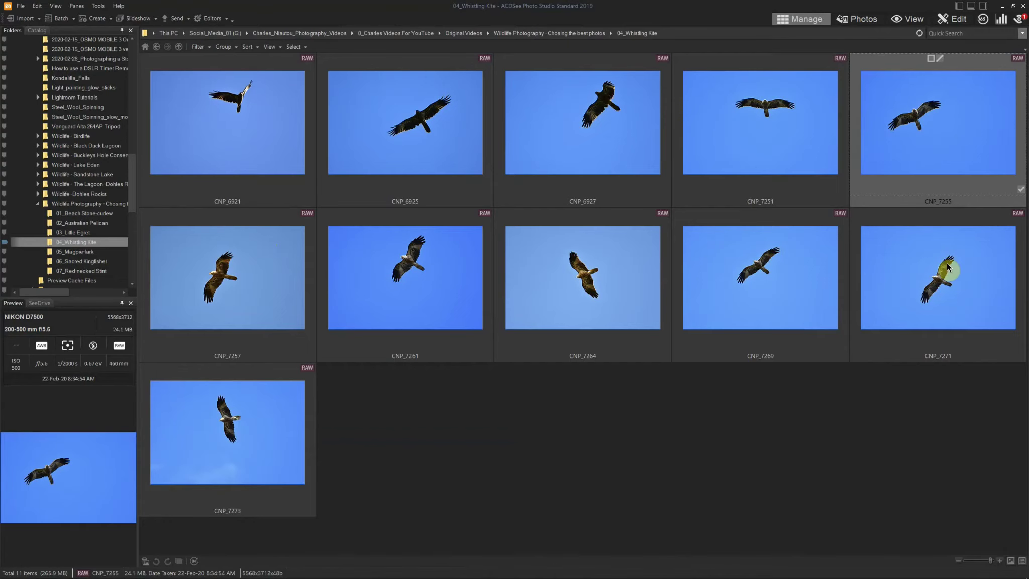
click(947, 284)
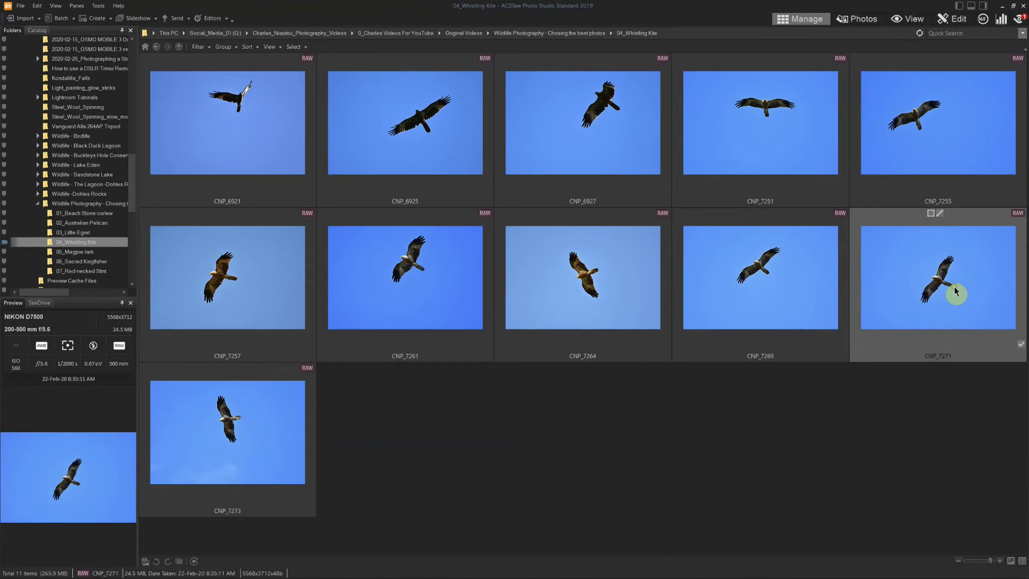
click(903, 134)
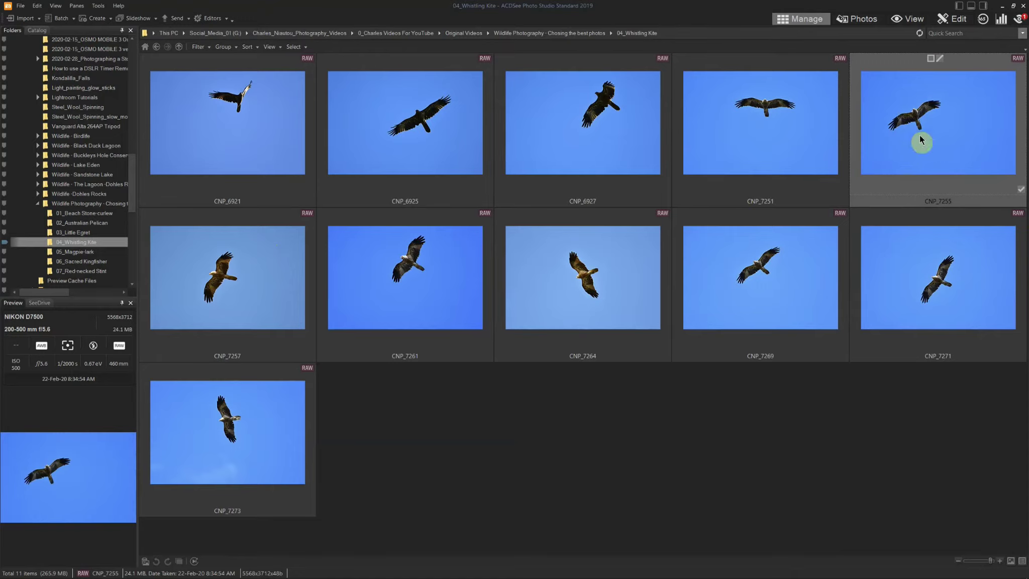
key(Delete)
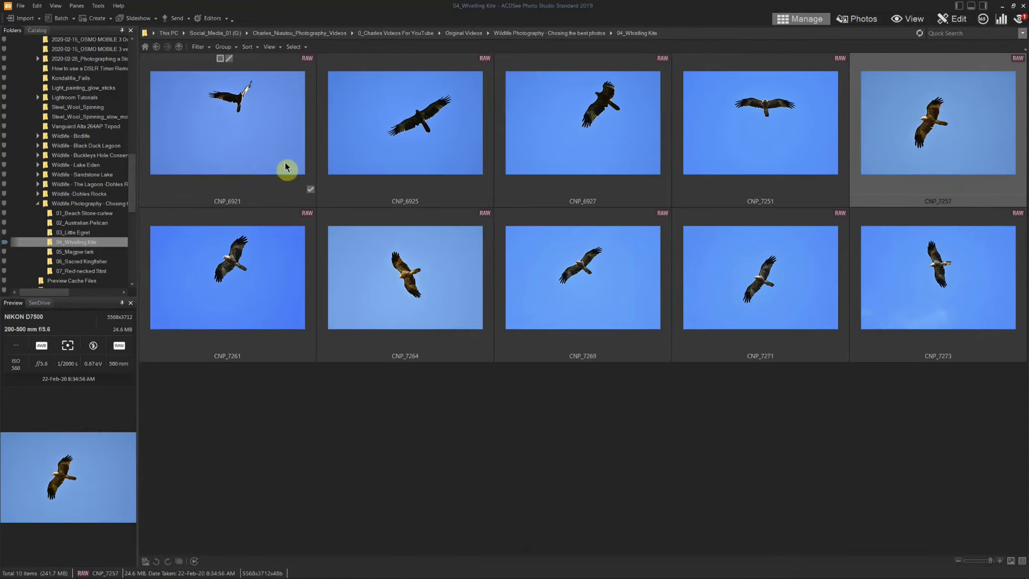
Compare CNP_7269 with CNP_7271, delete CNP_7269 from the full-frame view, and return to the thumbnails.
click(528, 284)
click(720, 294)
click(594, 274)
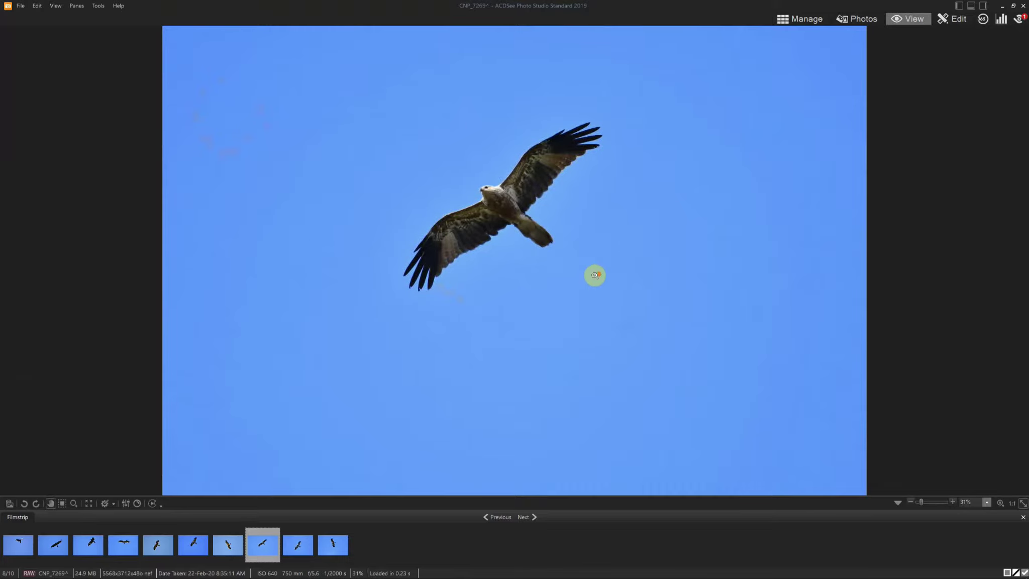
scroll(595, 275, up, 1)
key(Delete)
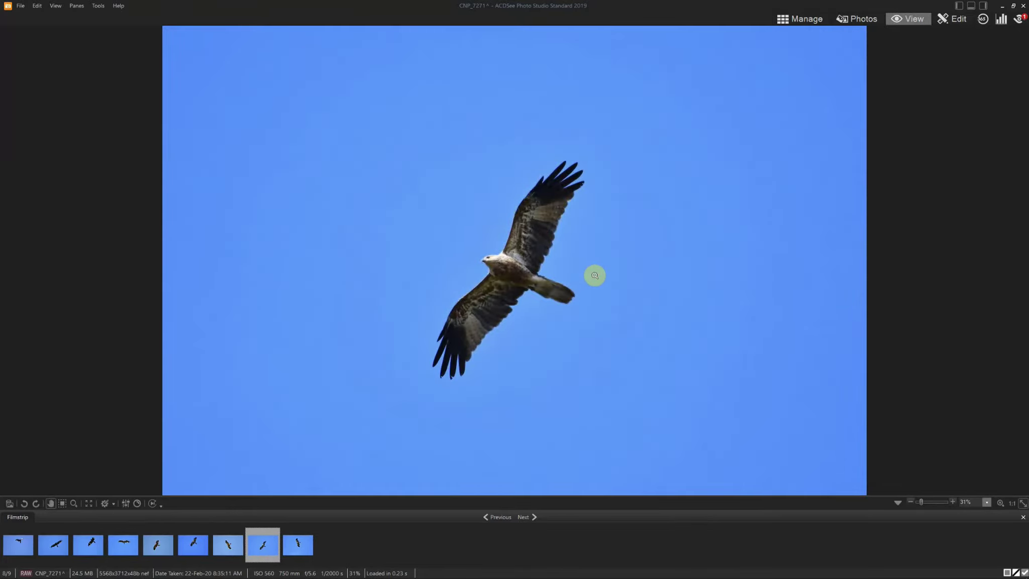
double_click(594, 274)
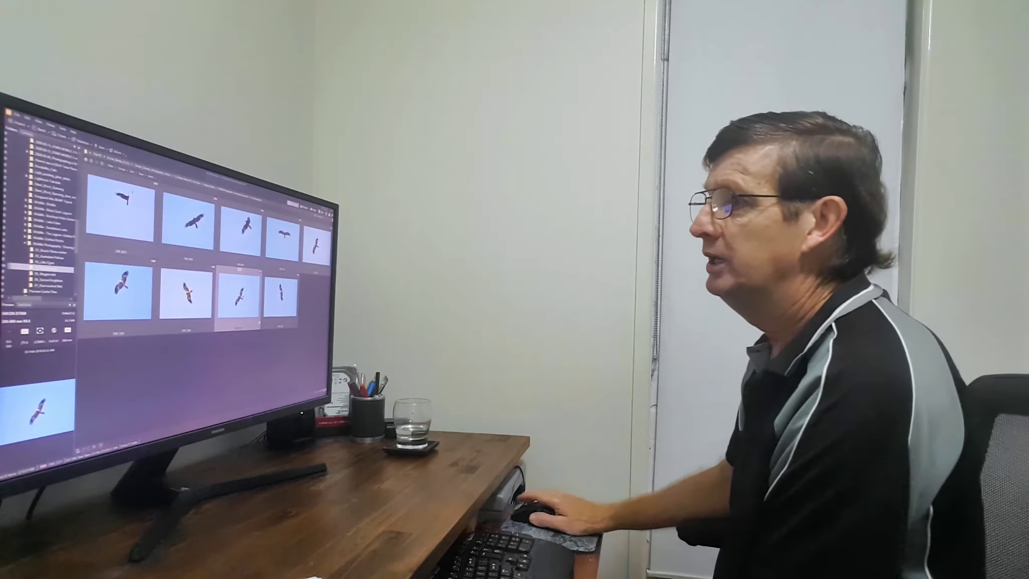
Open the Magpie-lark folder, compare CNP_6938 with CNP_6939 at full frame, and delete CNP_6938.
click(55, 274)
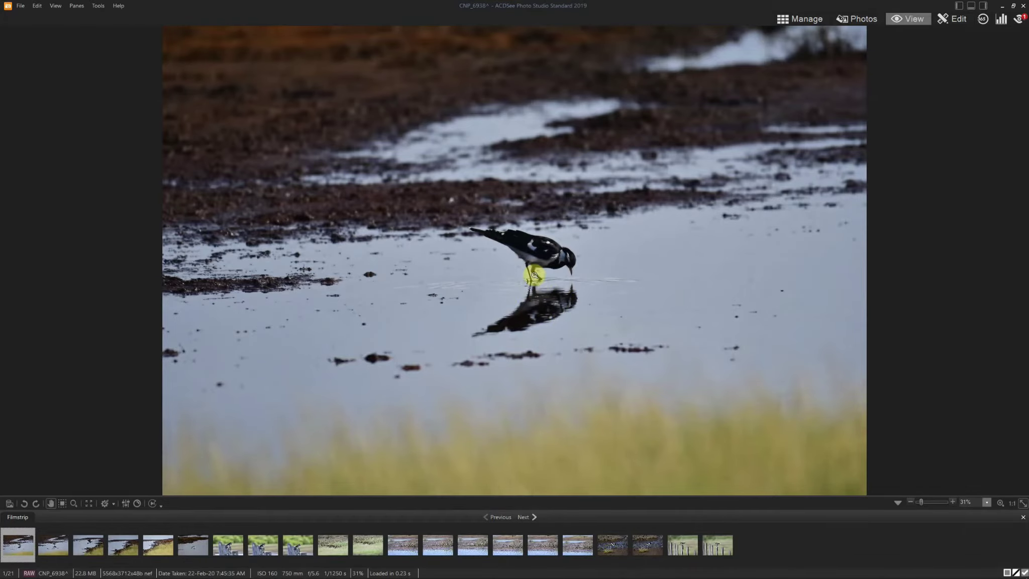
scroll(544, 244, down, 1)
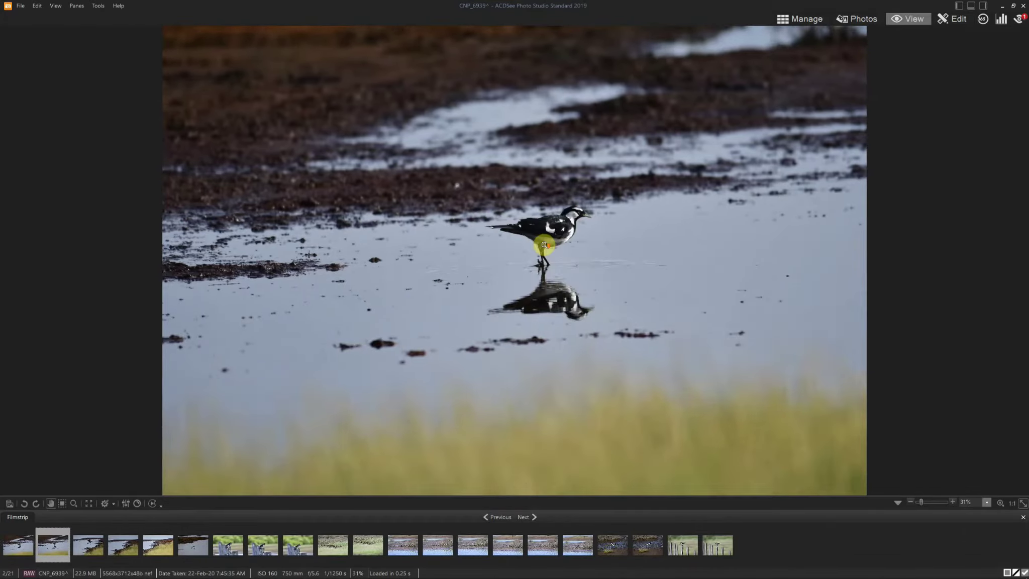
scroll(544, 244, up, 1)
scroll(544, 244, down, 1)
scroll(544, 245, up, 1)
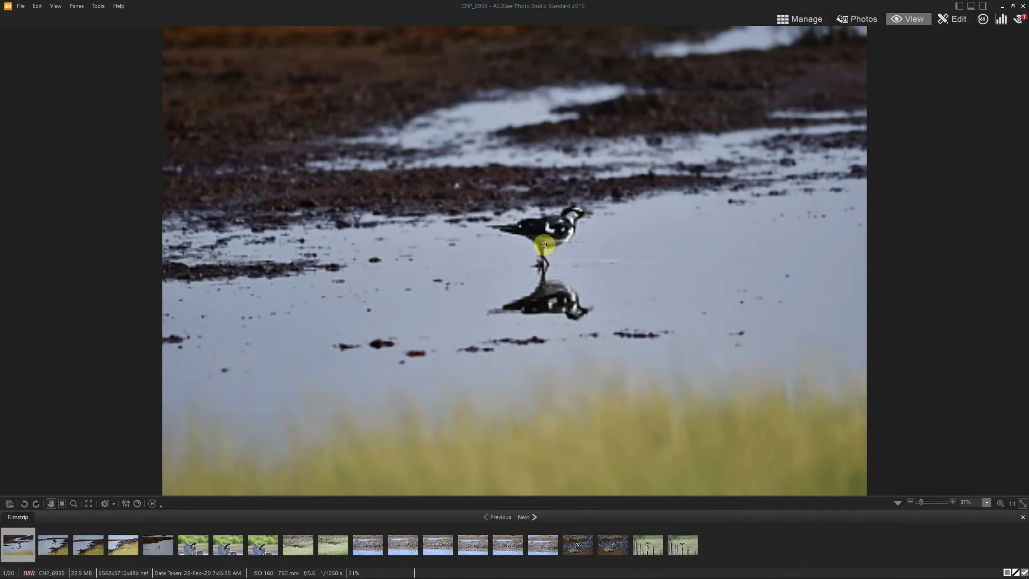
Review the magpie-lark shoreline frames following CNP_6939 and delete the blurred flight shot CNP_6943.
scroll(544, 244, down, 1)
scroll(544, 245, down, 1)
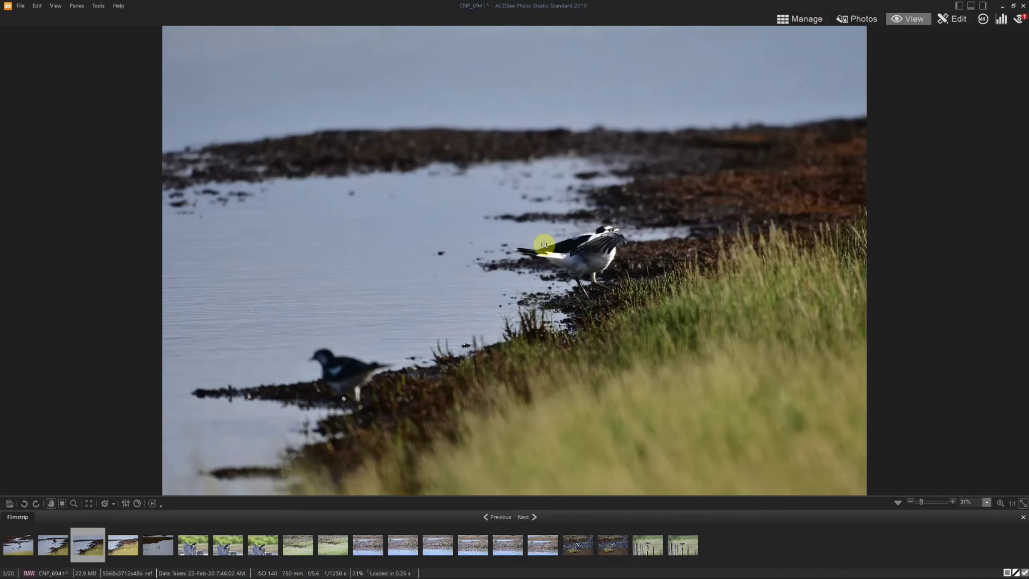
scroll(544, 245, down, 1)
scroll(544, 244, down, 1)
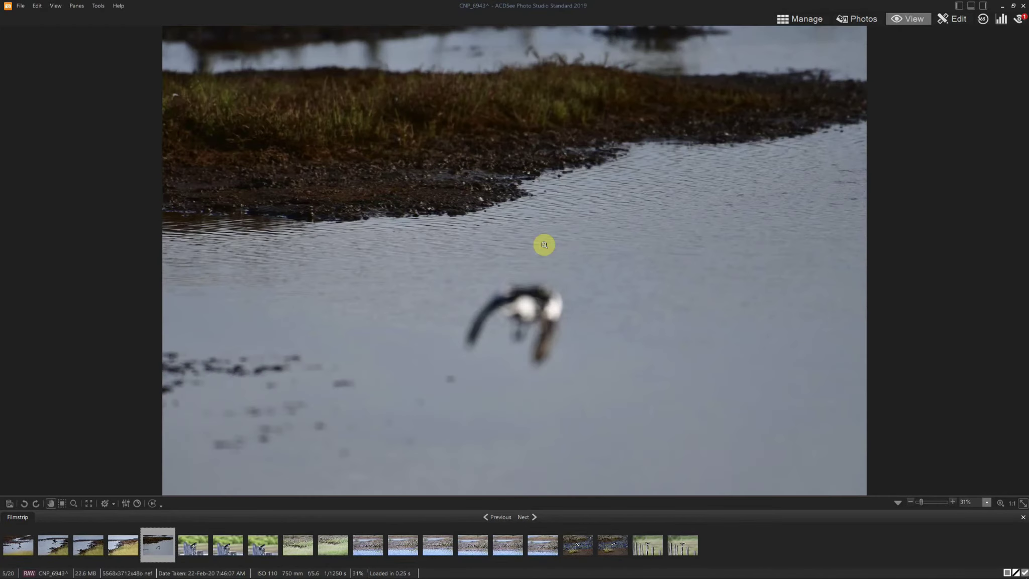
key(Delete)
scroll(536, 304, down, 1)
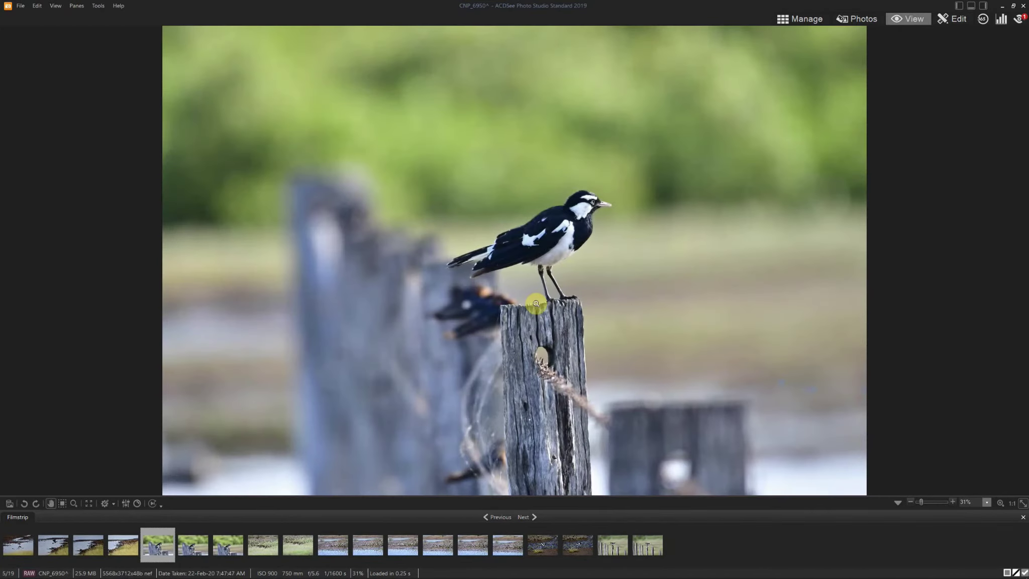
Move past the fence-post frames to the magpie-lark in tall grass and delete CNP_7299 and CNP_7300.
scroll(536, 303, down, 1)
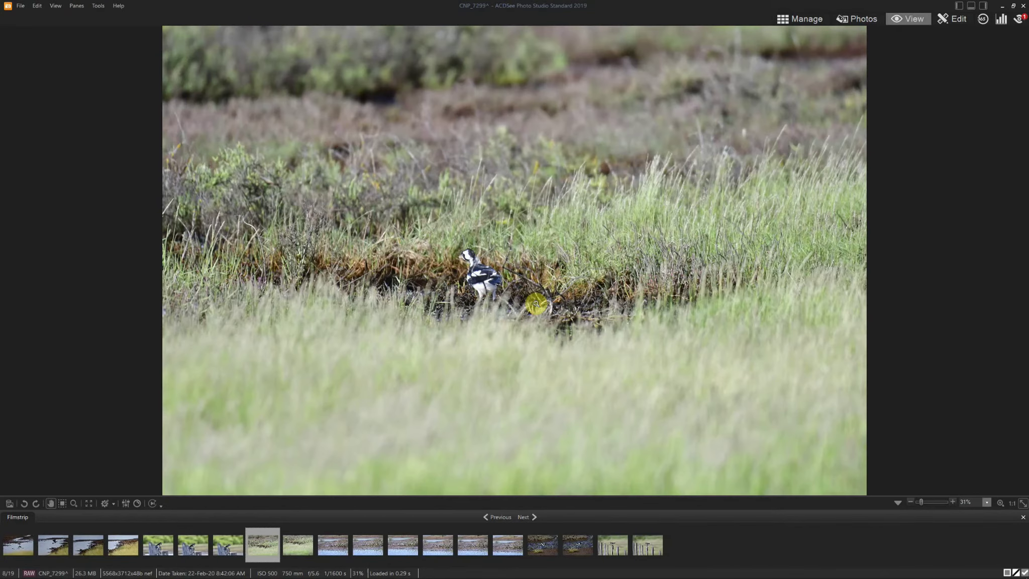
key(Delete)
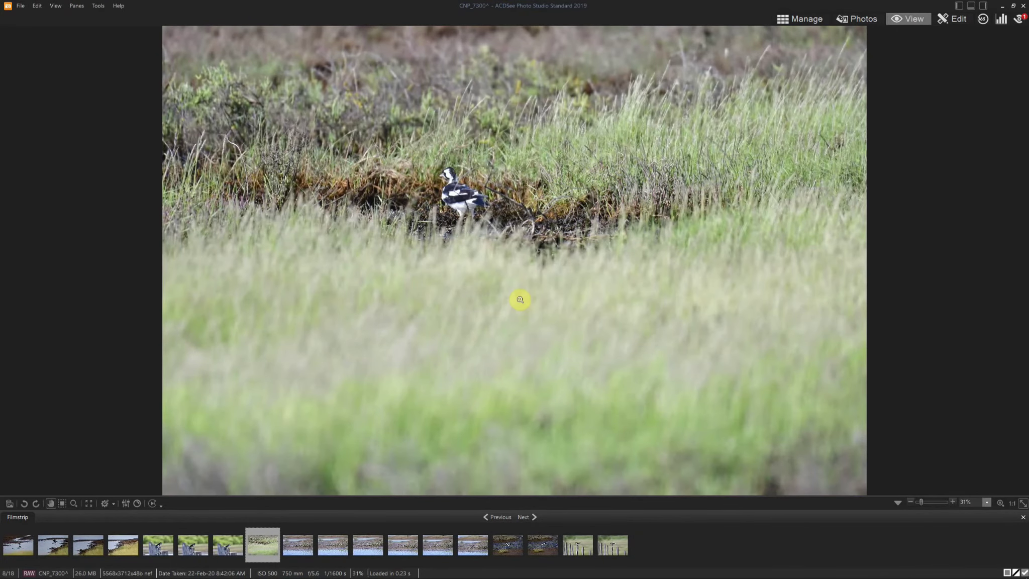
key(Delete)
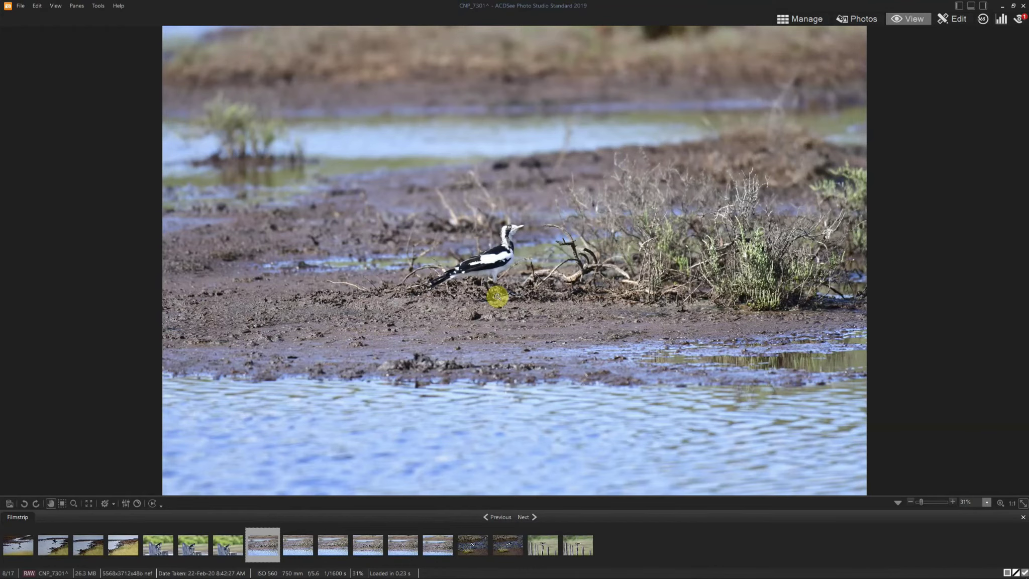
Delete the magpie-lark mudflat and puddle frames CNP_7301 through CNP_7308.
key(Delete)
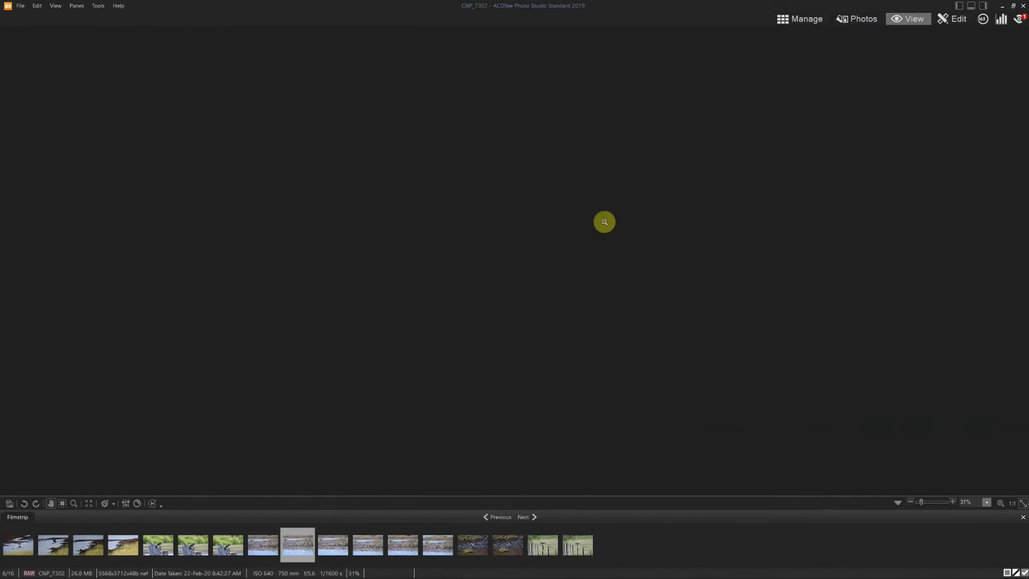
key(Delete)
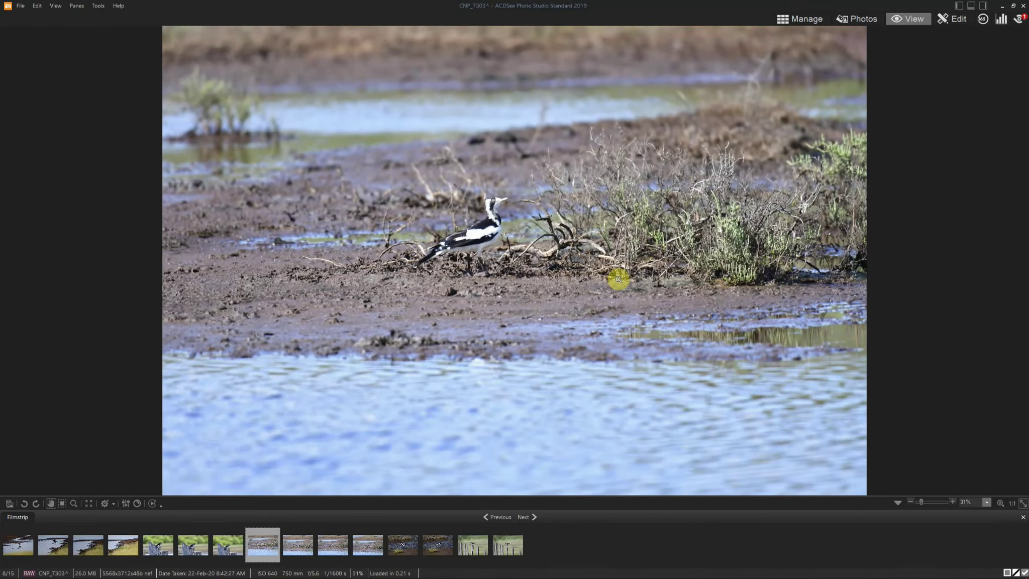
key(Delete)
key(Delete)
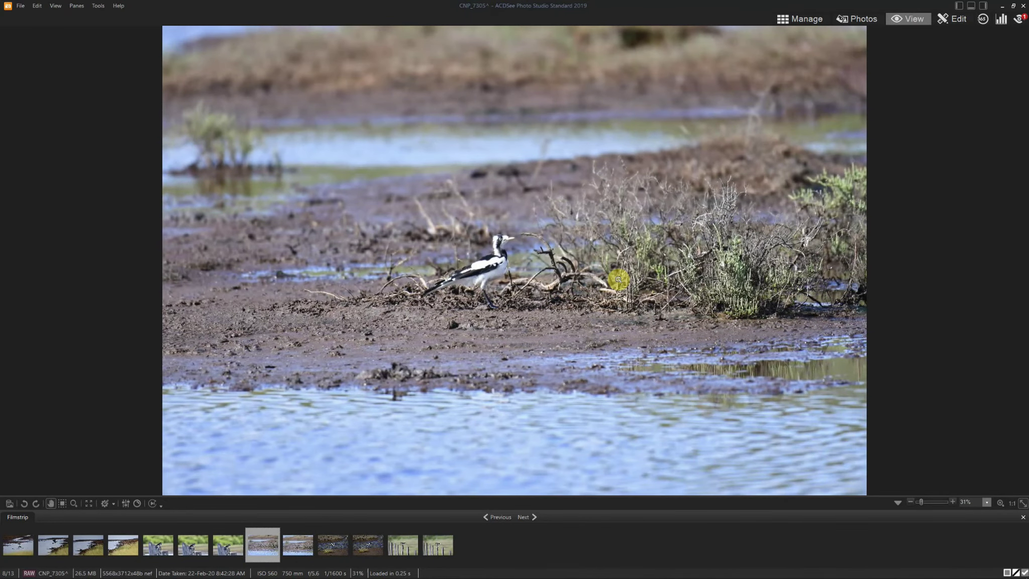
key(Delete)
key(Delete)
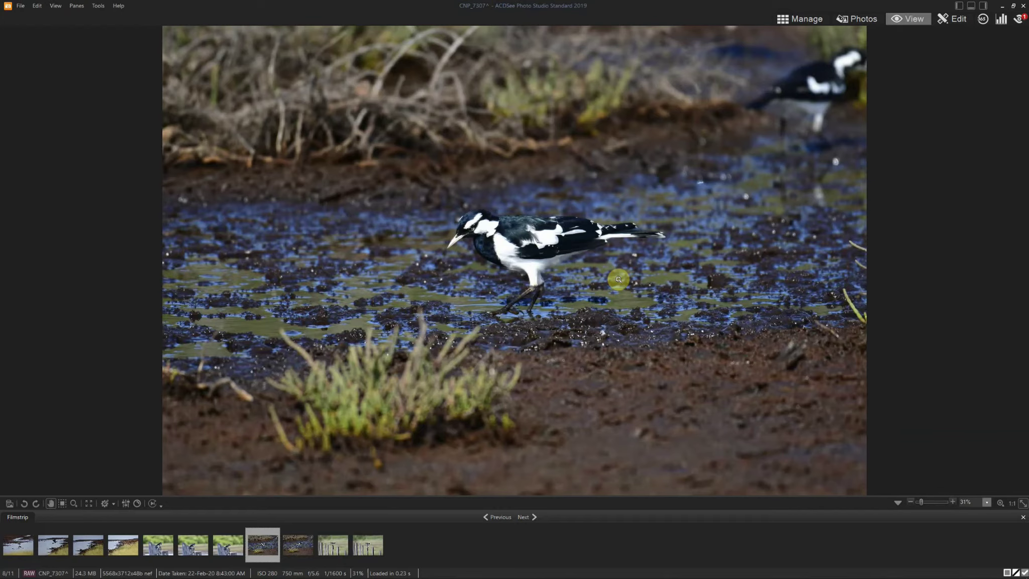
key(Delete)
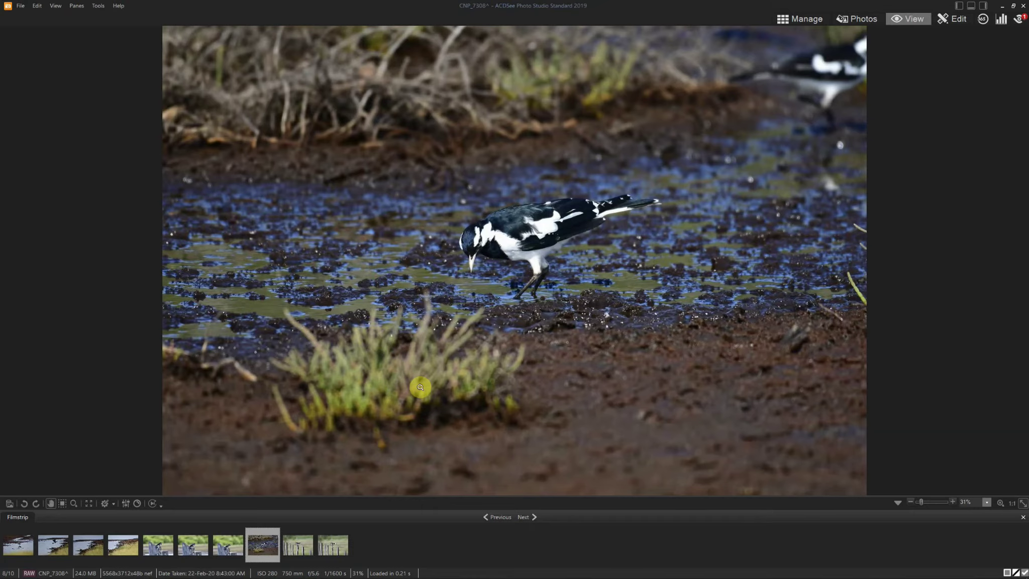
key(Delete)
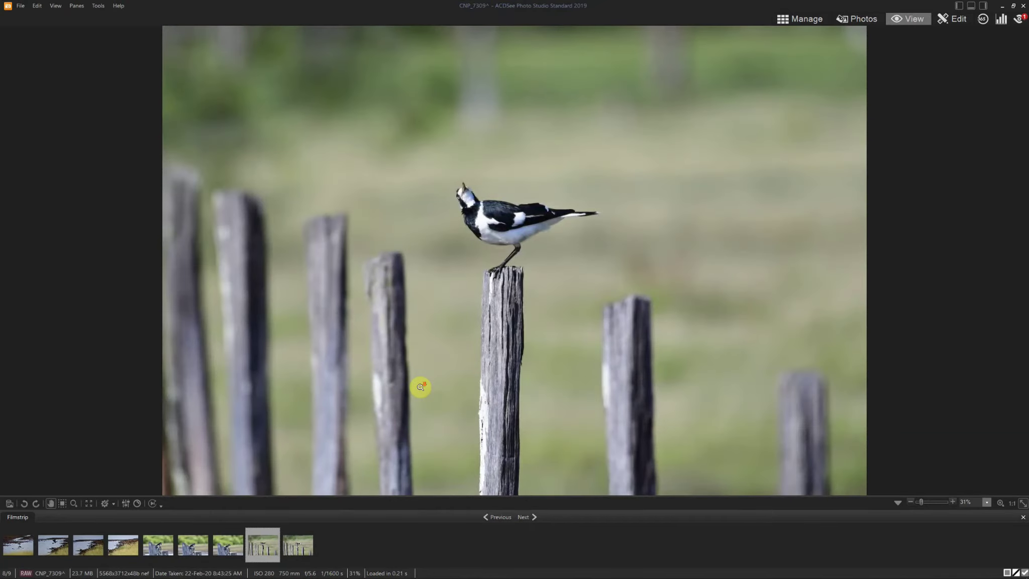
Compare the head poses of the magpie-lark on the fence post in CNP_7309 and CNP_7310, and delete CNP_7310.
scroll(421, 387, down, 1)
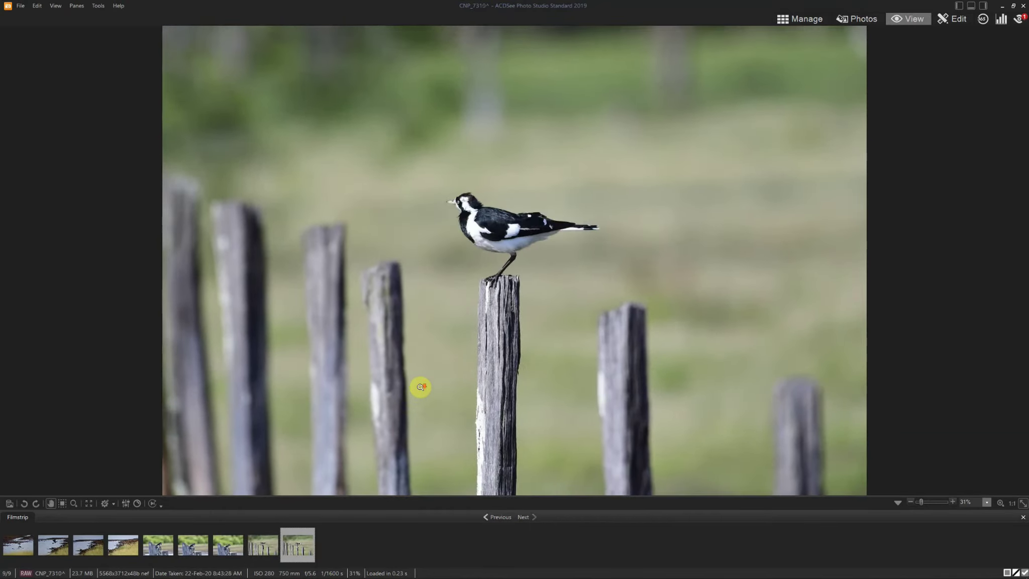
scroll(421, 387, up, 1)
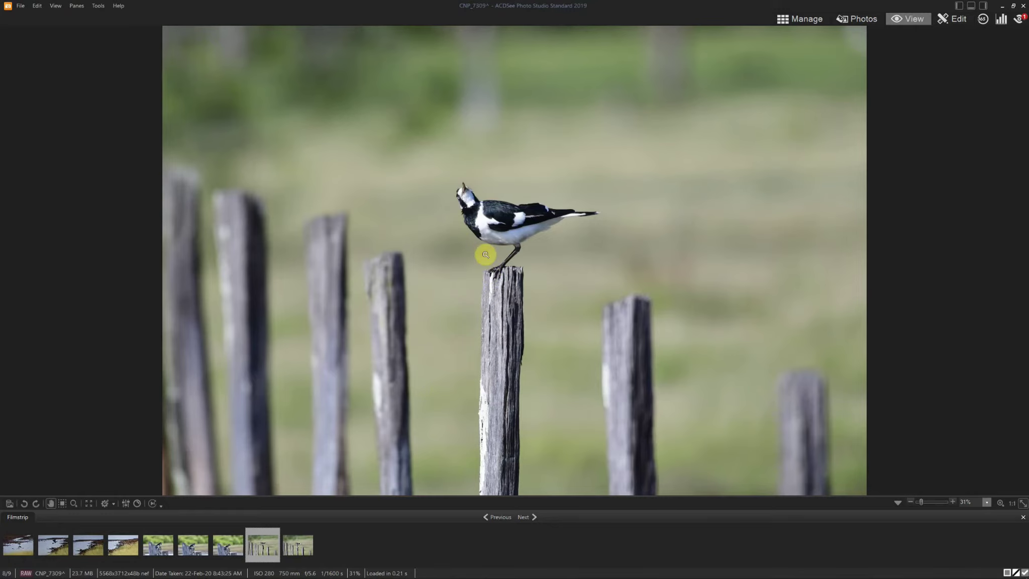
scroll(485, 254, down, 1)
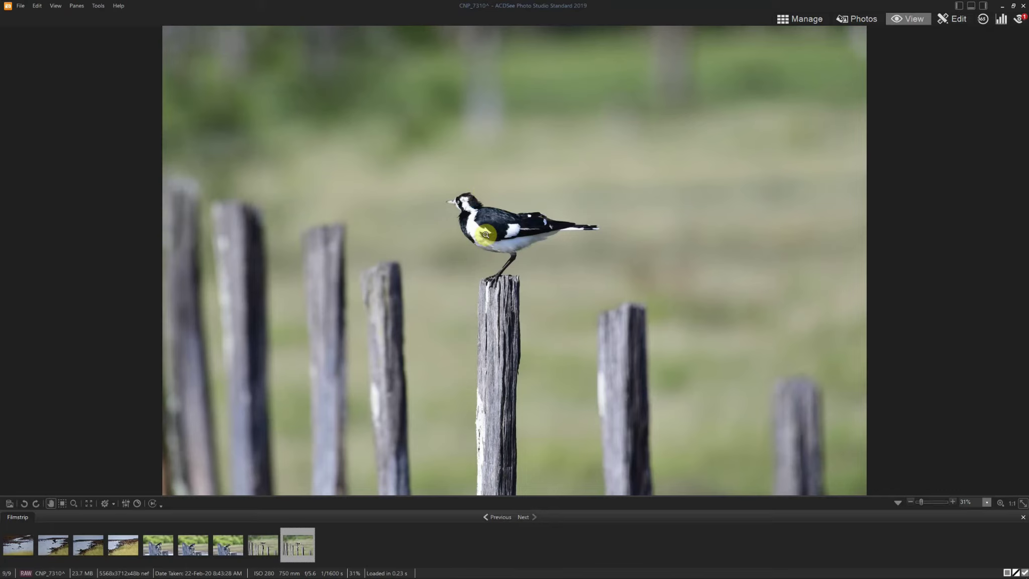
scroll(486, 234, up, 1)
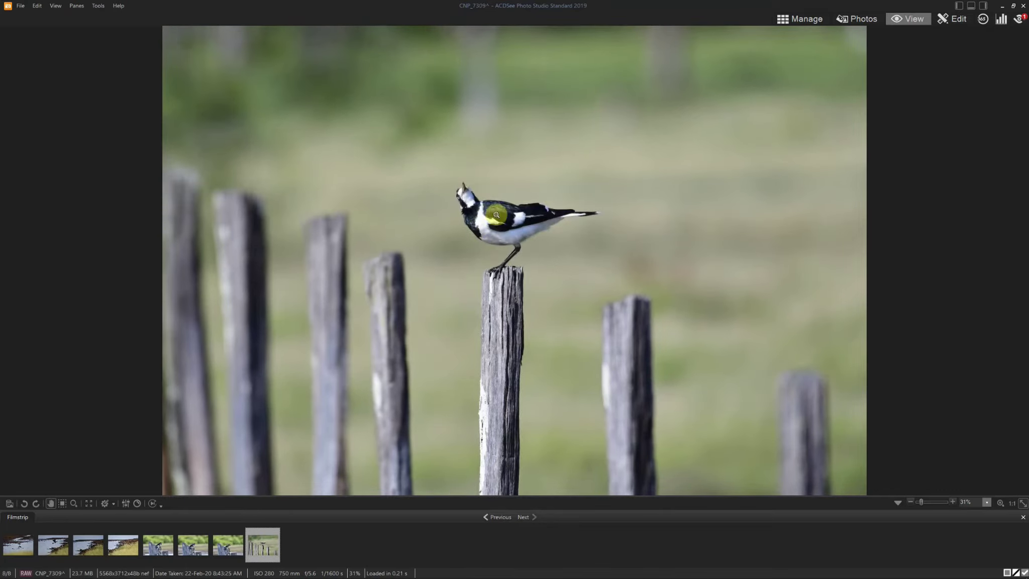